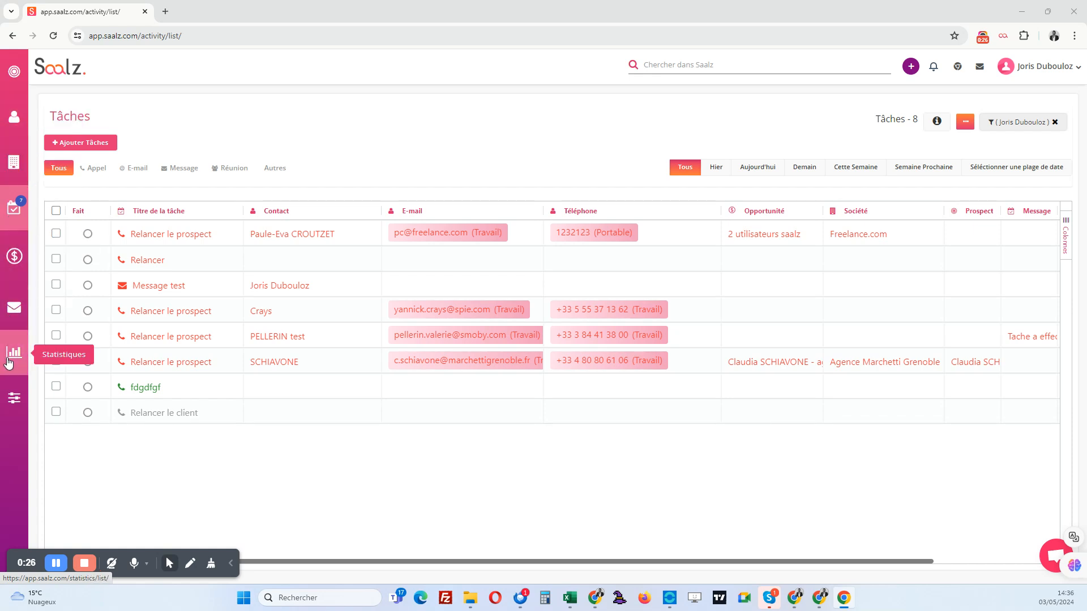
Open the prospect list and display its list-wide actions
click(13, 73)
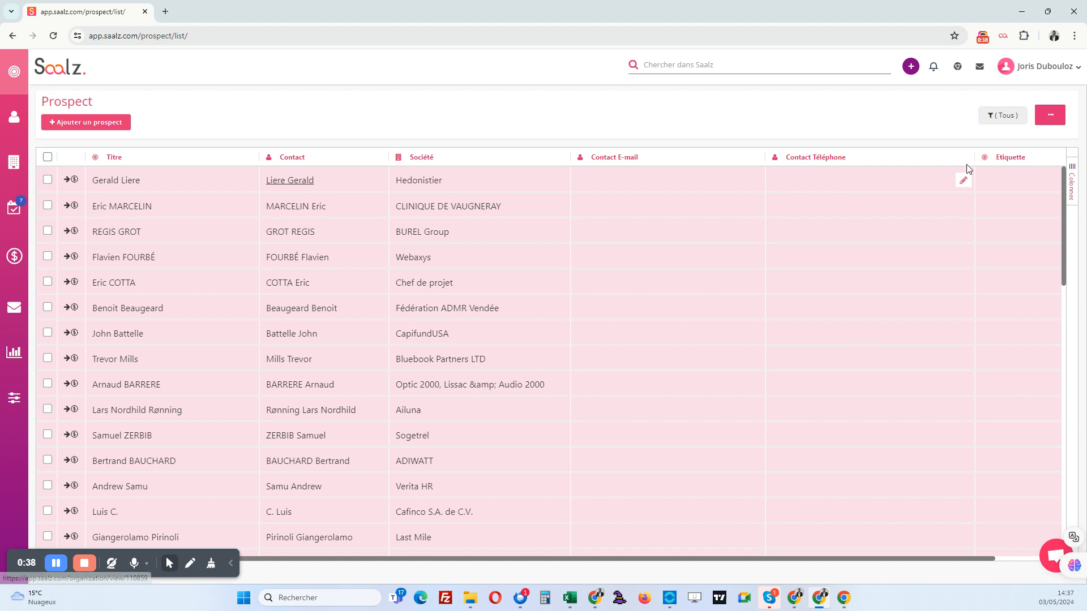
click(1049, 119)
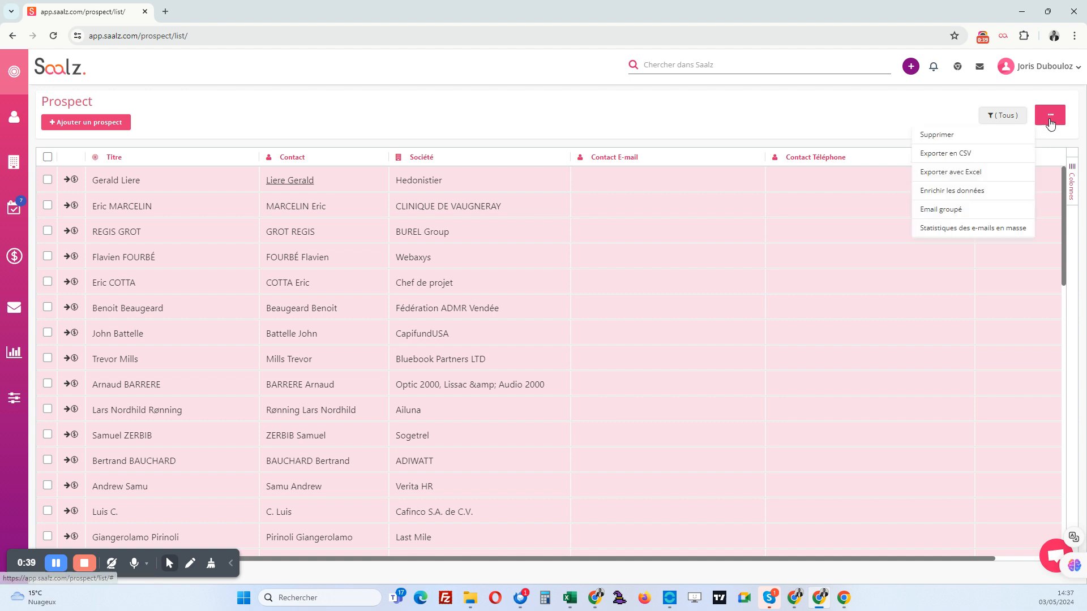
Hide the Contact column in the prospect list and show it again
click(1072, 181)
click(961, 185)
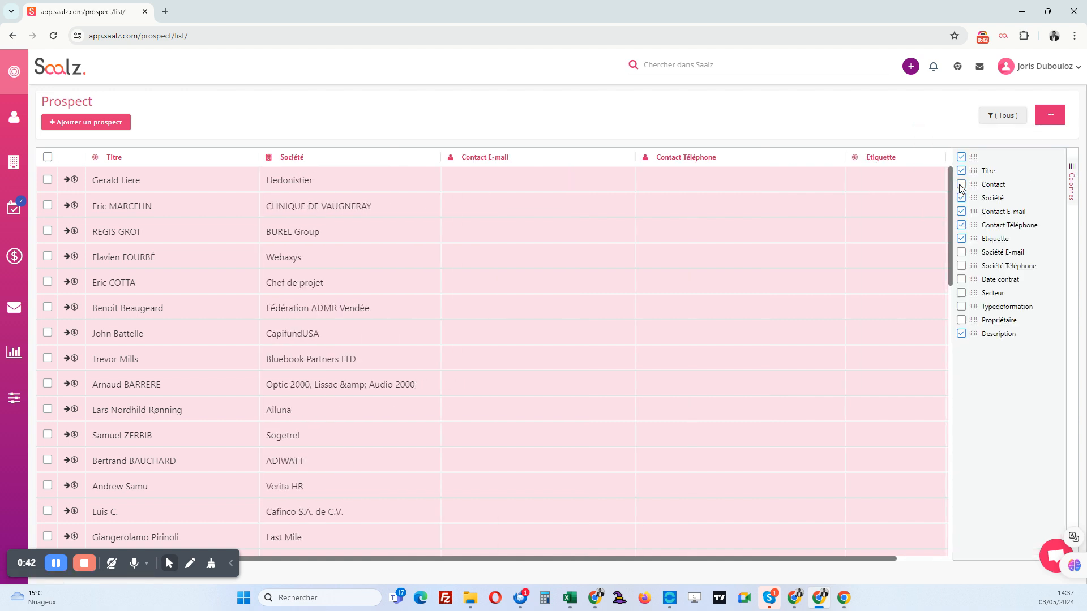
click(962, 185)
click(962, 185)
click(962, 184)
click(1071, 181)
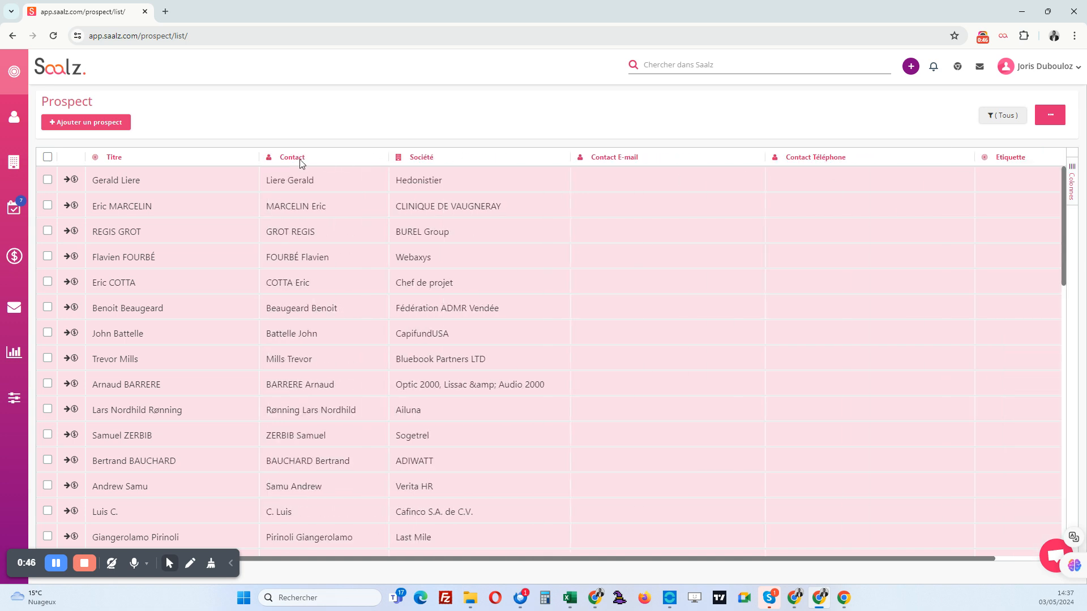
Narrow the Société column slightly in the prospect list
drag(300, 163, 362, 167)
mouse_move(571, 160)
mouse_down()
mouse_move(474, 168)
mouse_move(555, 168)
mouse_up()
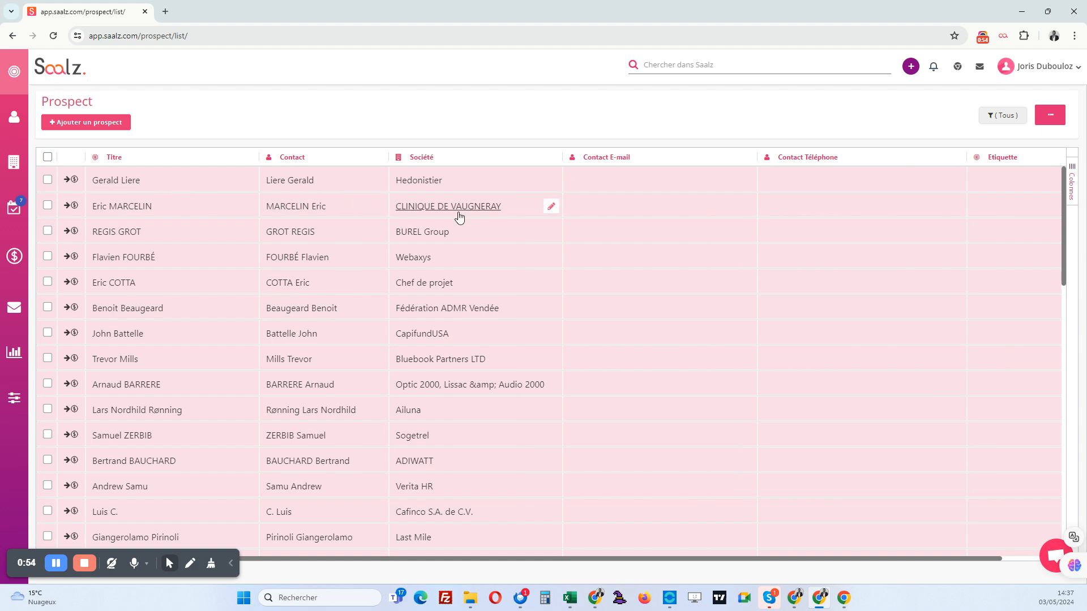
Save fdgdfgfg as the work e-mail of the first prospect's contact
click(620, 181)
text(fdgdfgfg)
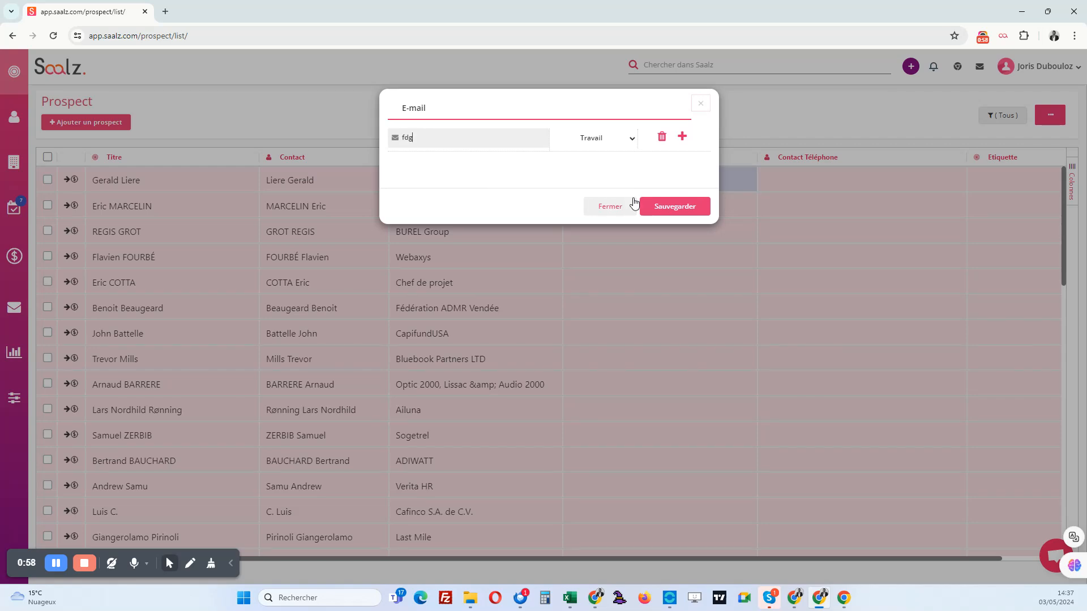
click(657, 206)
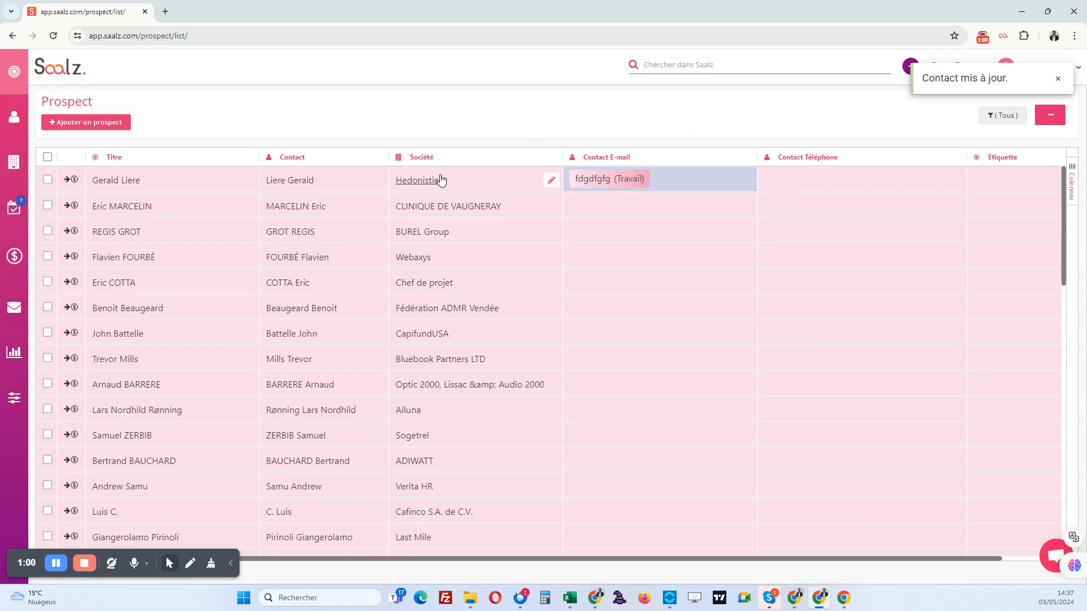
Tag the first prospect as Lead Chaud and append fgg to its title
click(1002, 172)
click(995, 238)
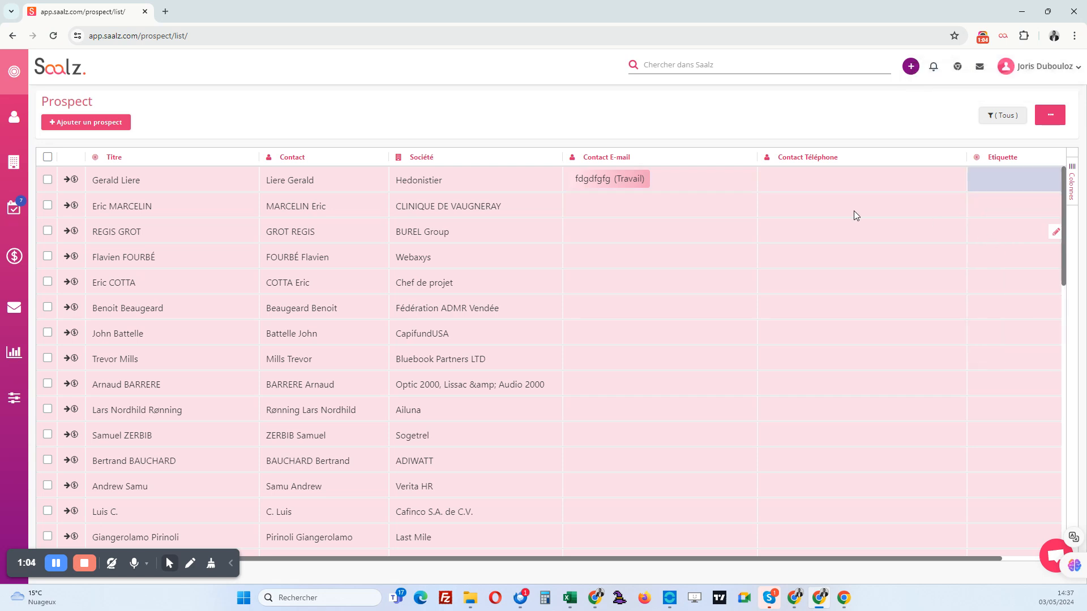
click(172, 180)
click(162, 180)
text(fgg)
click(221, 134)
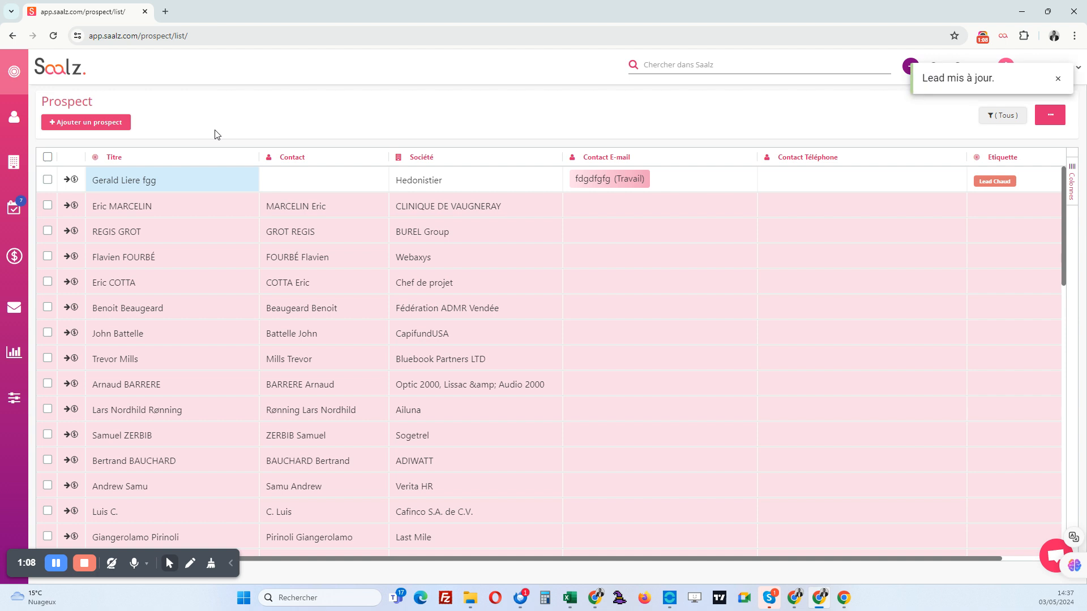
Review the actions available for the first prospect and dismiss them
right_click(122, 182)
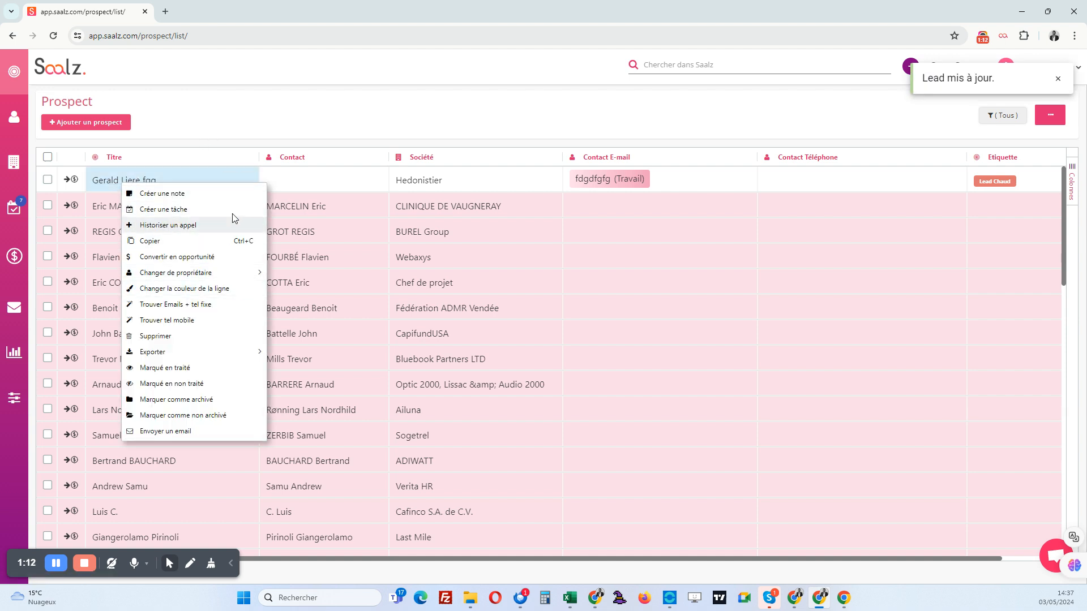
click(221, 138)
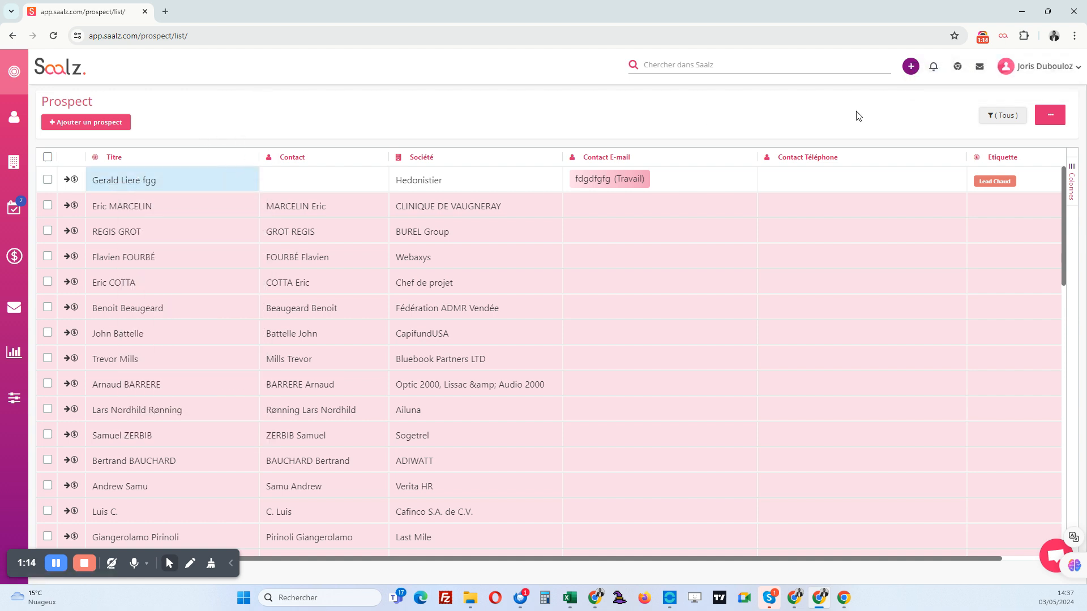
Review the available import, owner and custom filters for the prospect list
click(1002, 118)
click(942, 152)
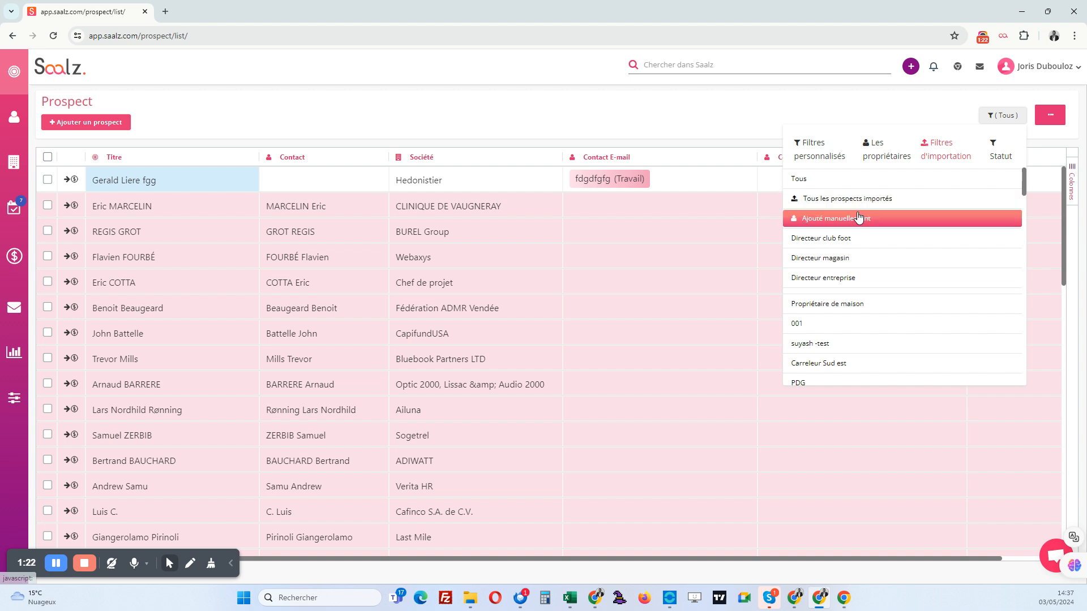
click(872, 150)
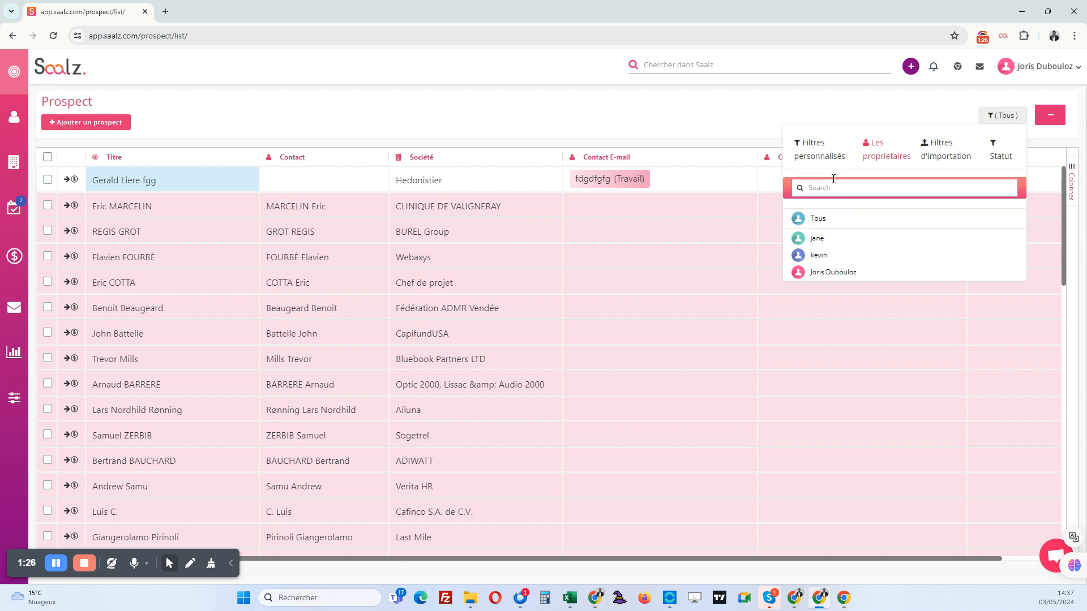
click(821, 158)
scroll(857, 306, down, 3)
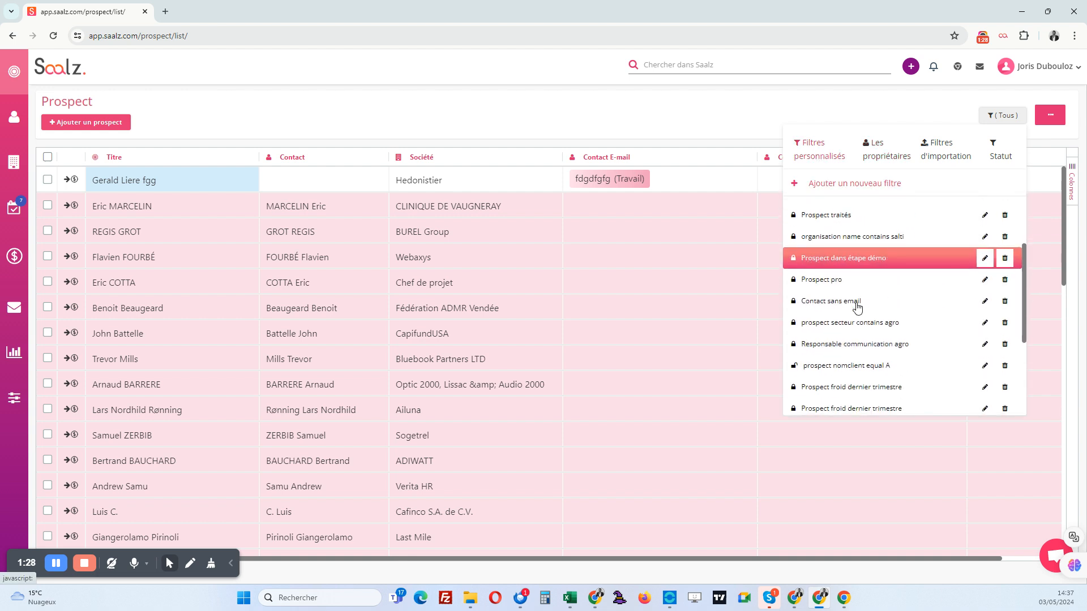
scroll(856, 322, down, 1)
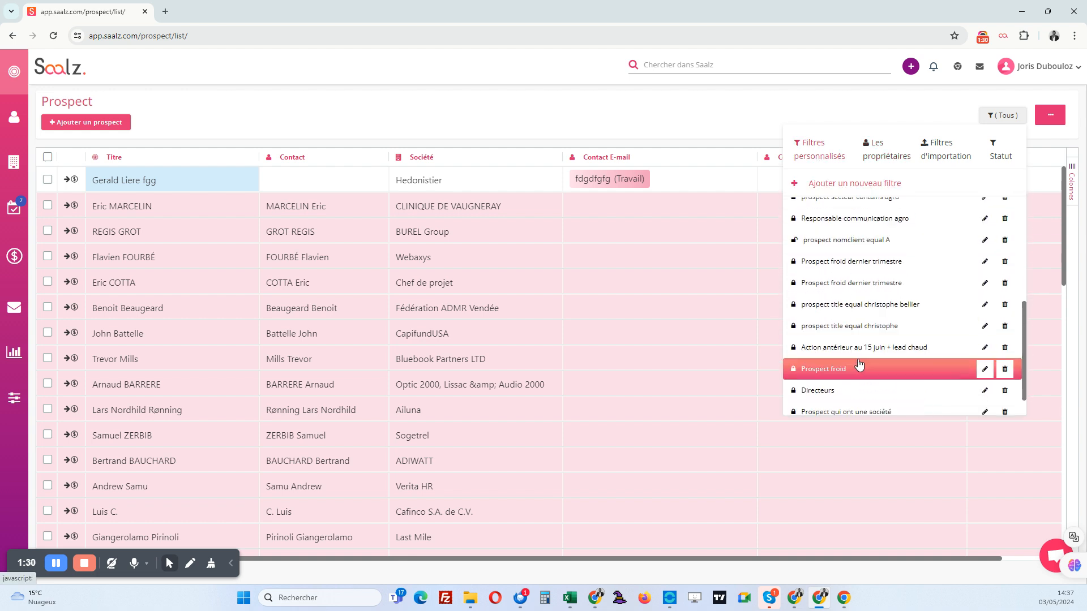
Try removing the activity date condition from the custom filter Prospect froid and adding two blank prospect conditions, without saving
click(984, 370)
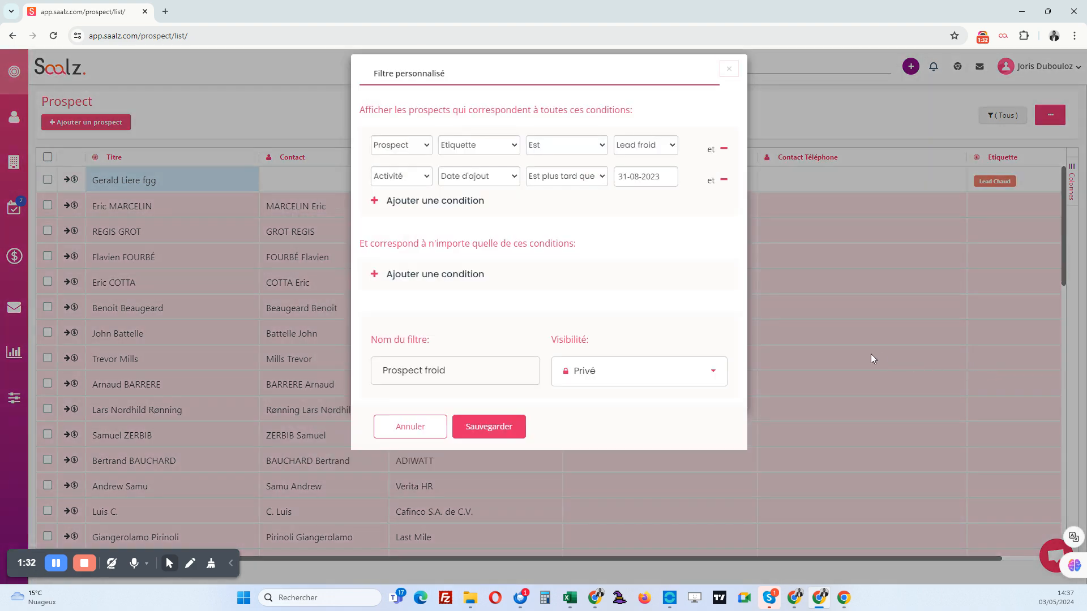
drag(467, 374, 387, 372)
click(621, 372)
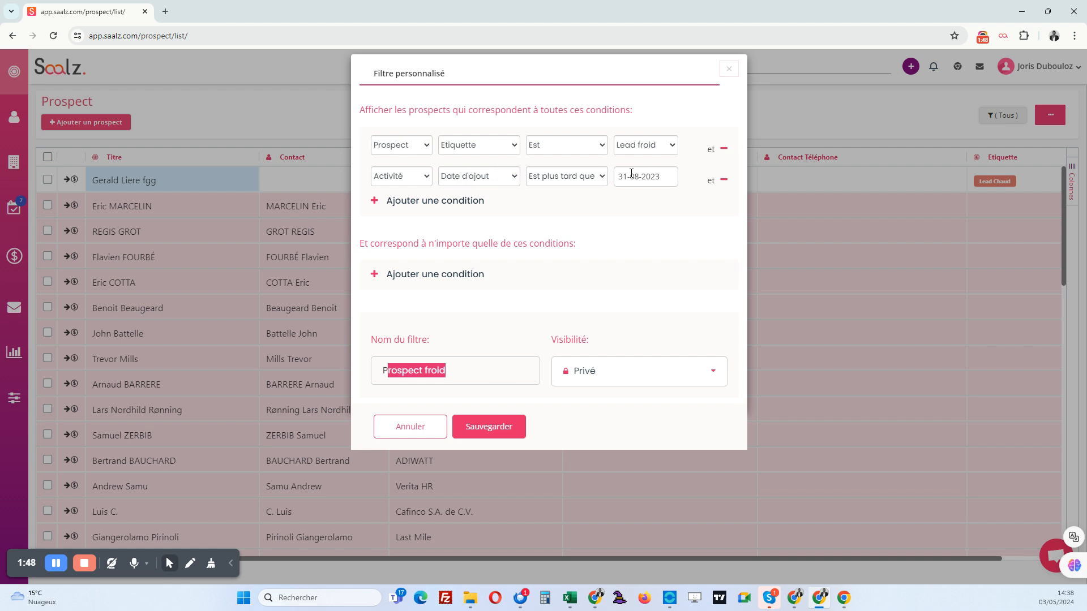
click(725, 181)
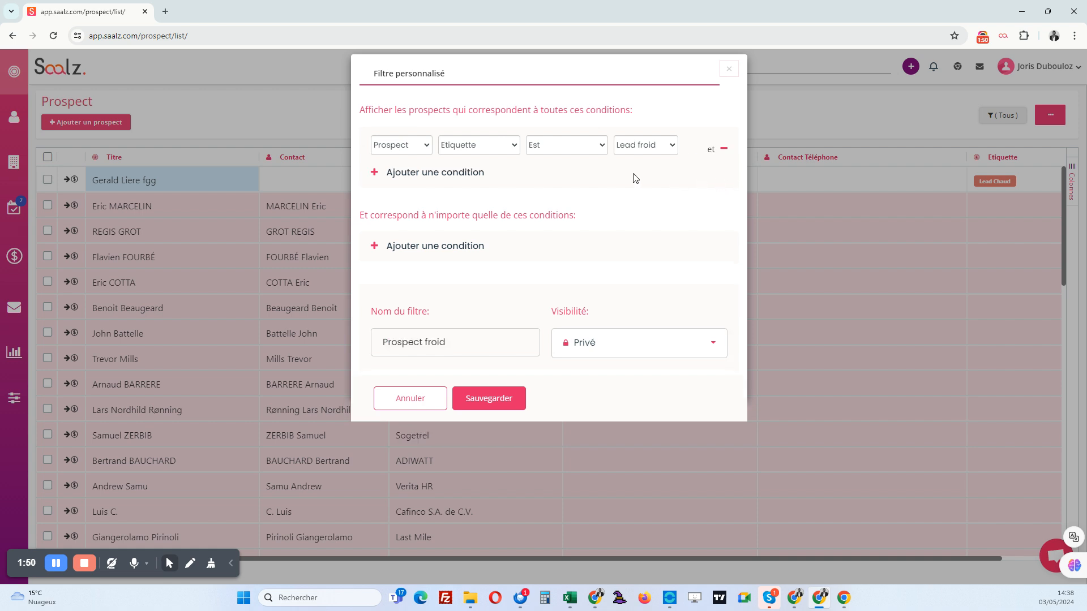
click(417, 179)
click(435, 199)
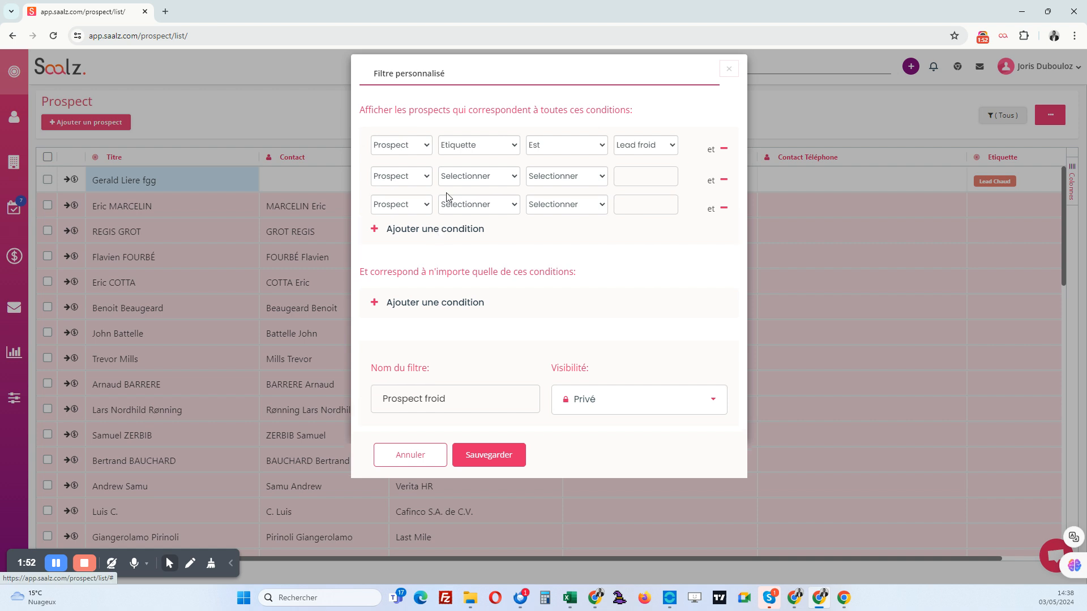
click(462, 176)
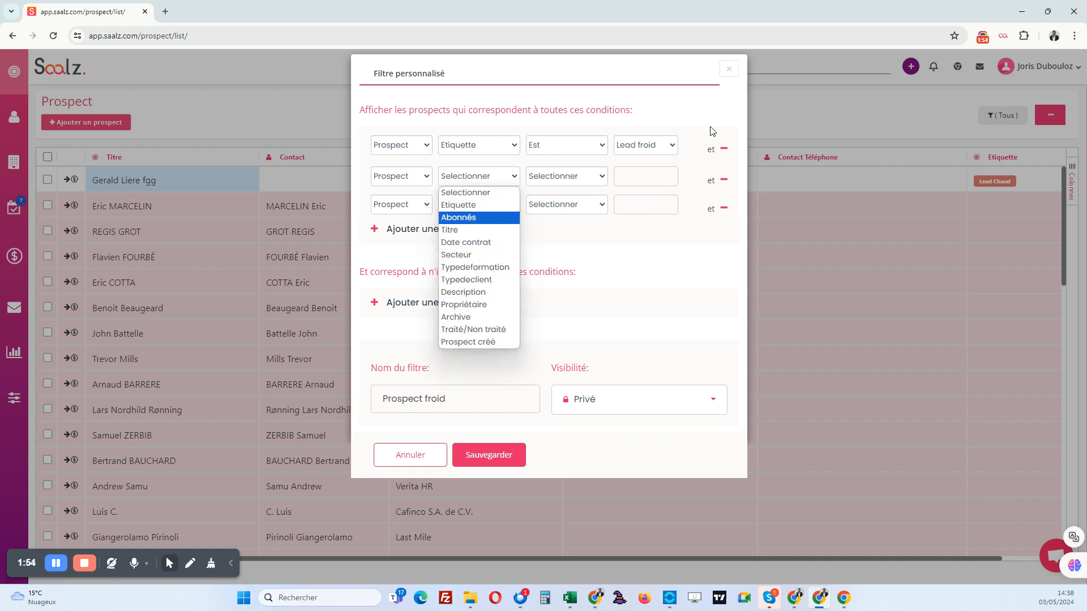
click(732, 71)
Apply the custom filter Prospect froid and select all the listed prospects
click(1000, 115)
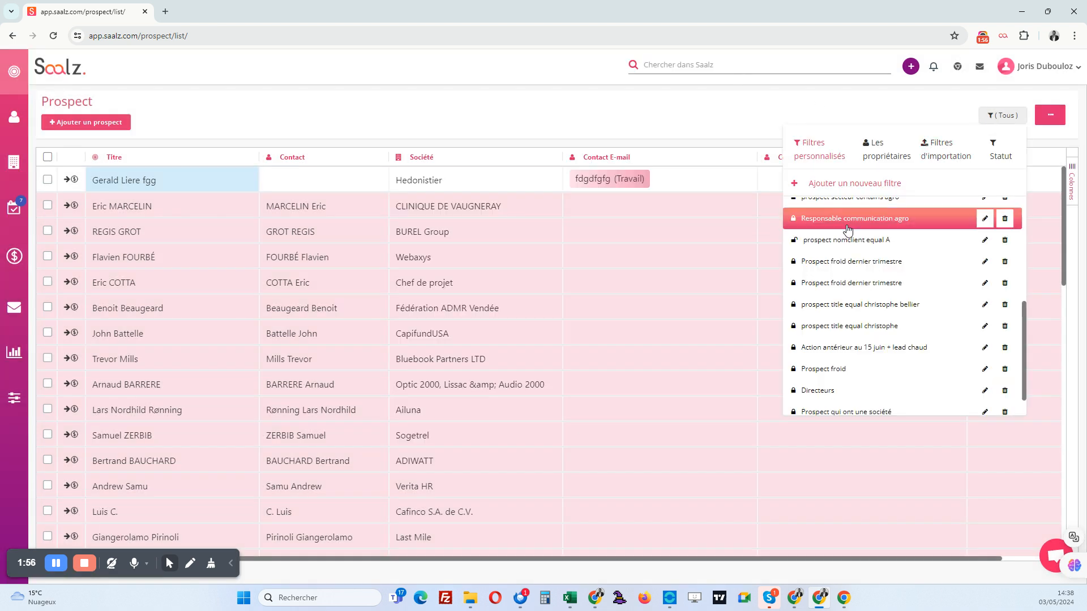
click(814, 371)
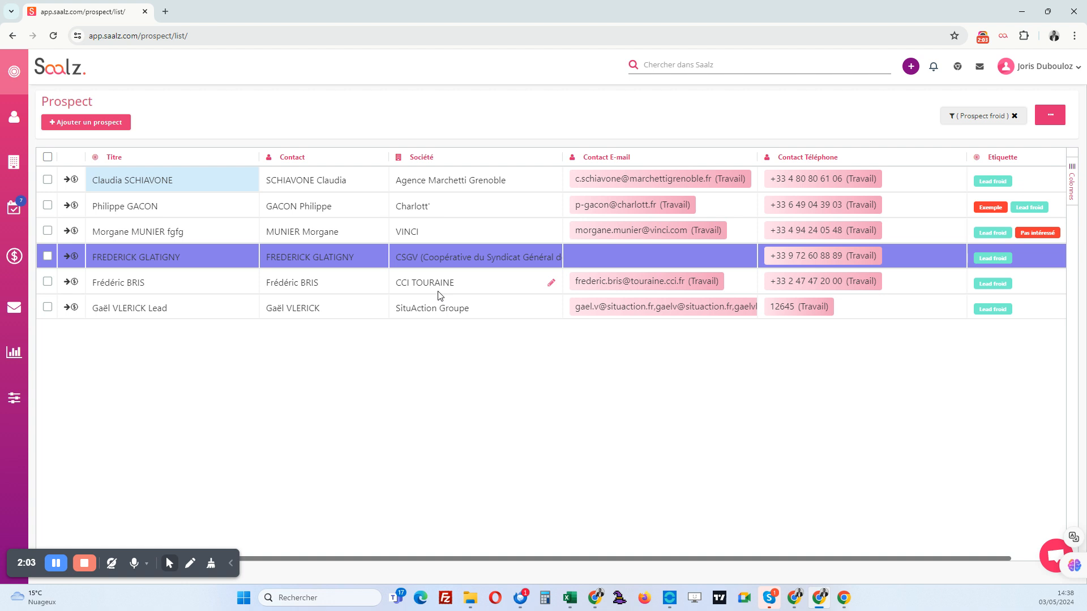
click(48, 158)
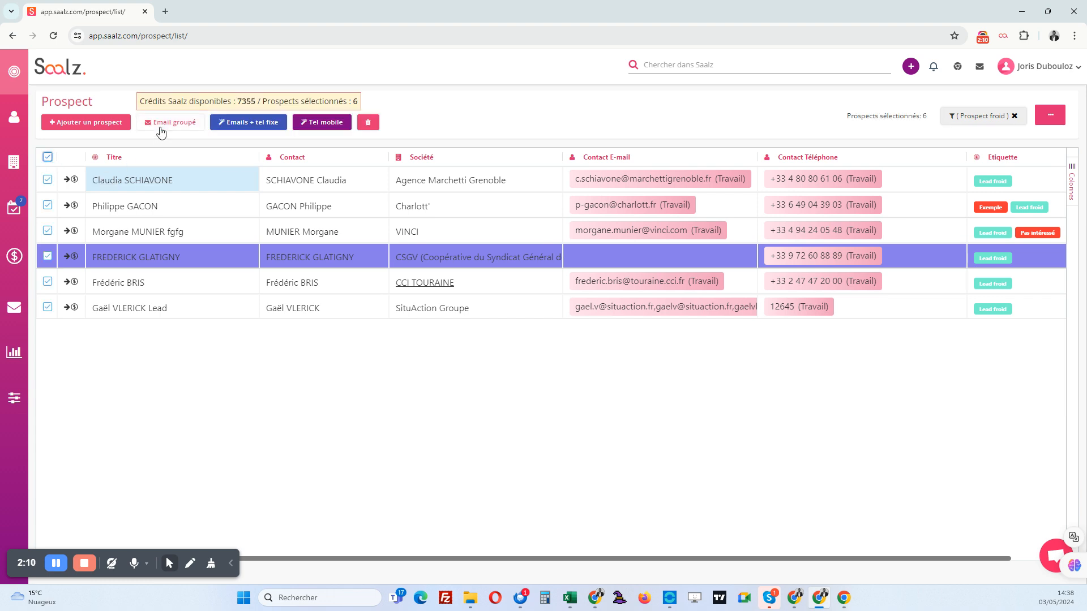
Start a group e-mail to the selected prospects from the Doc commerciale 2023 template
click(161, 127)
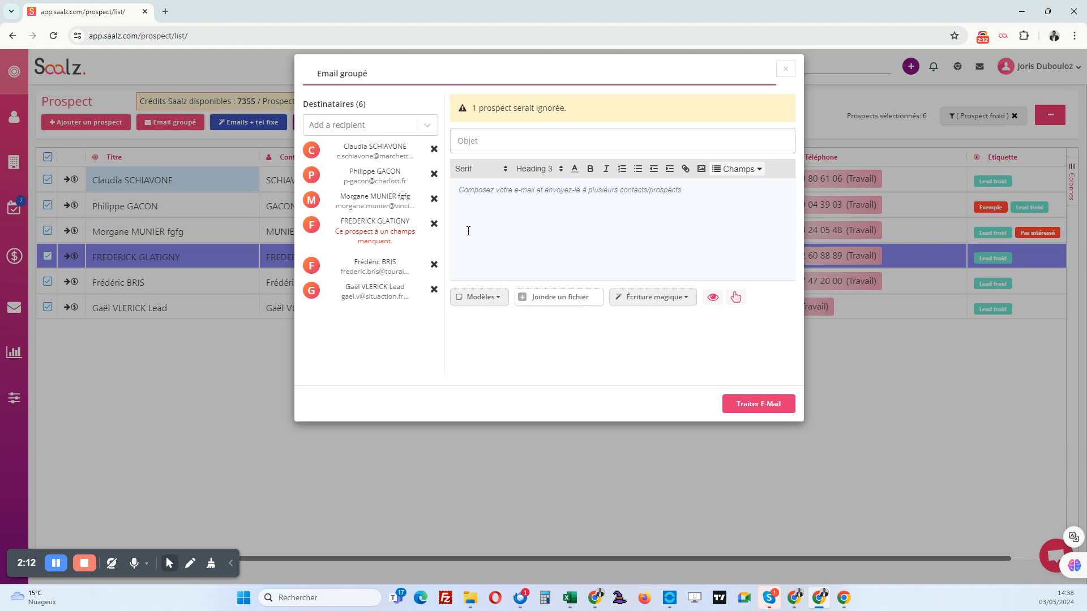
click(482, 299)
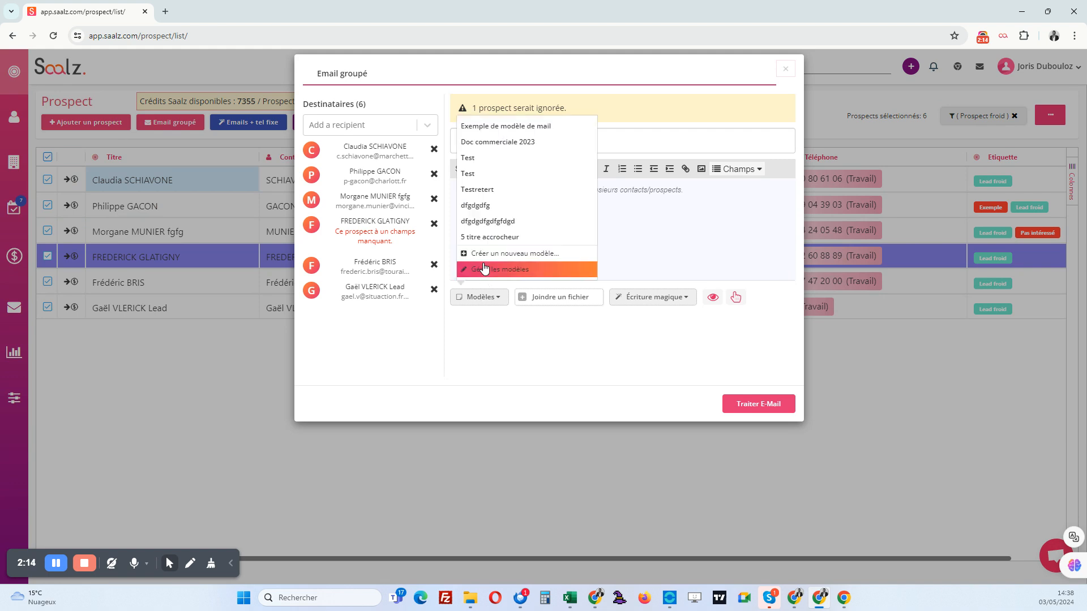
click(484, 143)
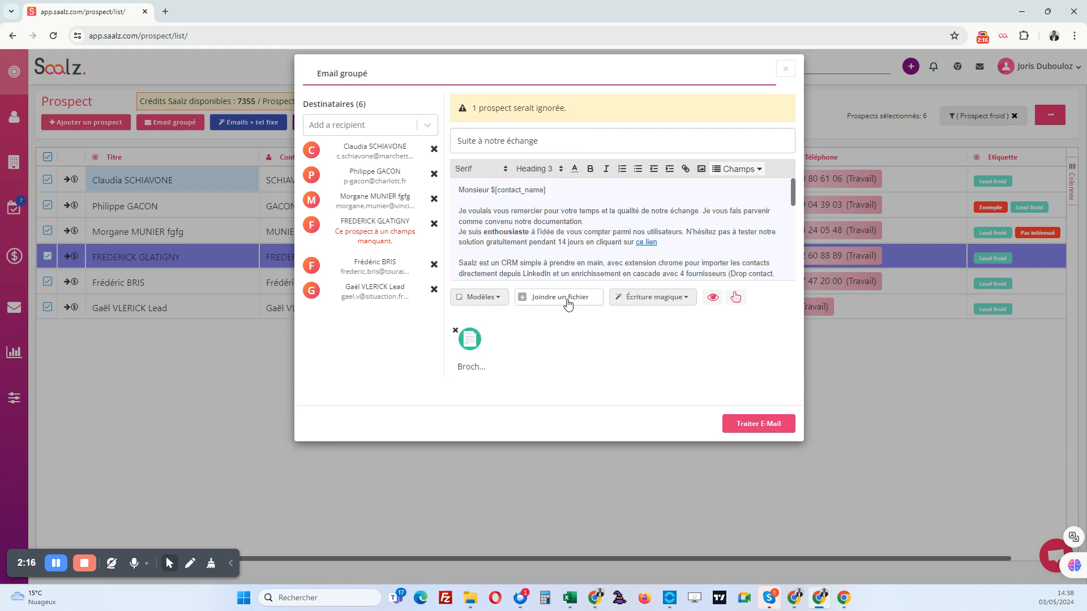
Review the Écriture magique options and the form for creating a new response style
click(653, 298)
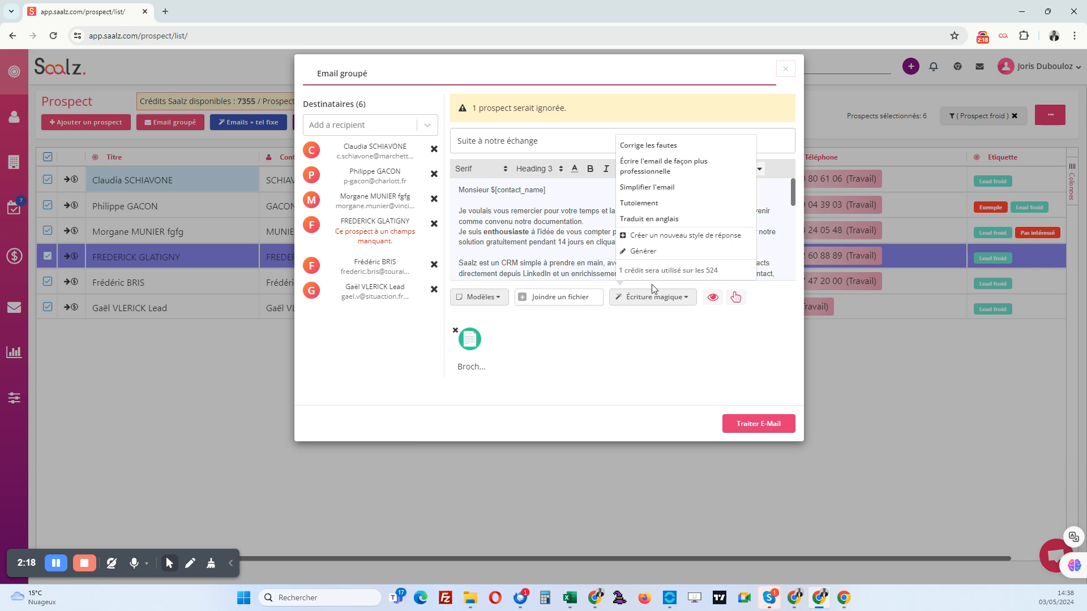
click(653, 240)
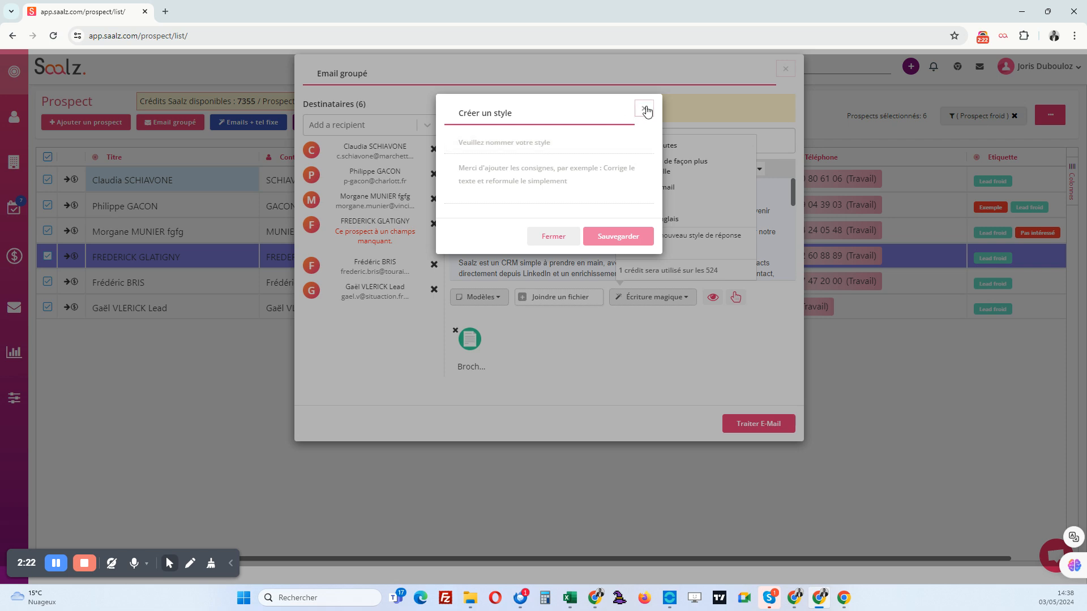
click(646, 110)
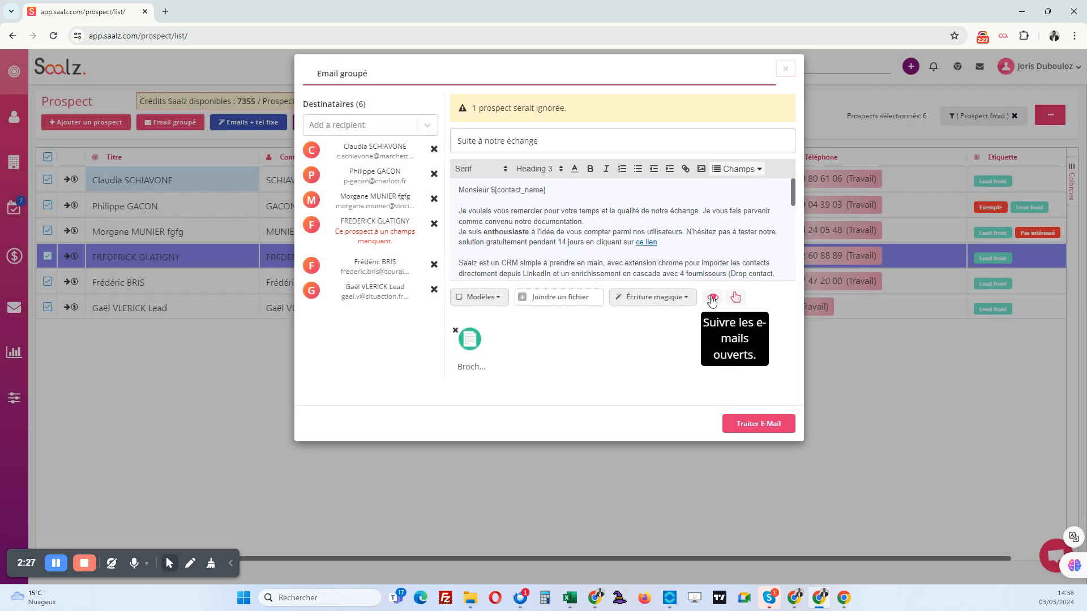
Examine the link in the message body and the first recipient, and close the group e-mail without sending
drag(657, 242, 638, 244)
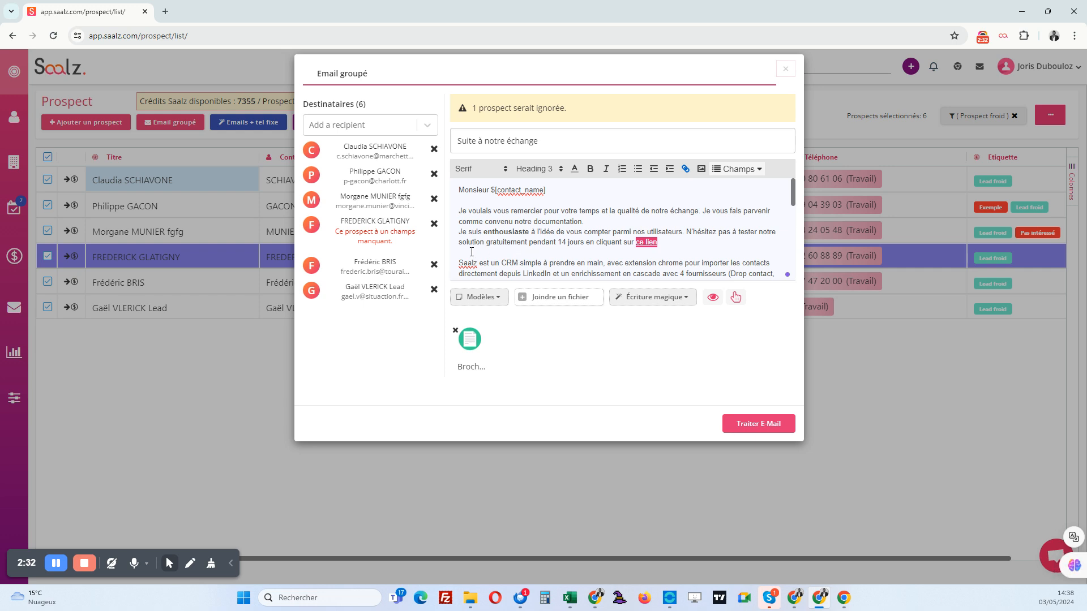
drag(347, 146, 398, 146)
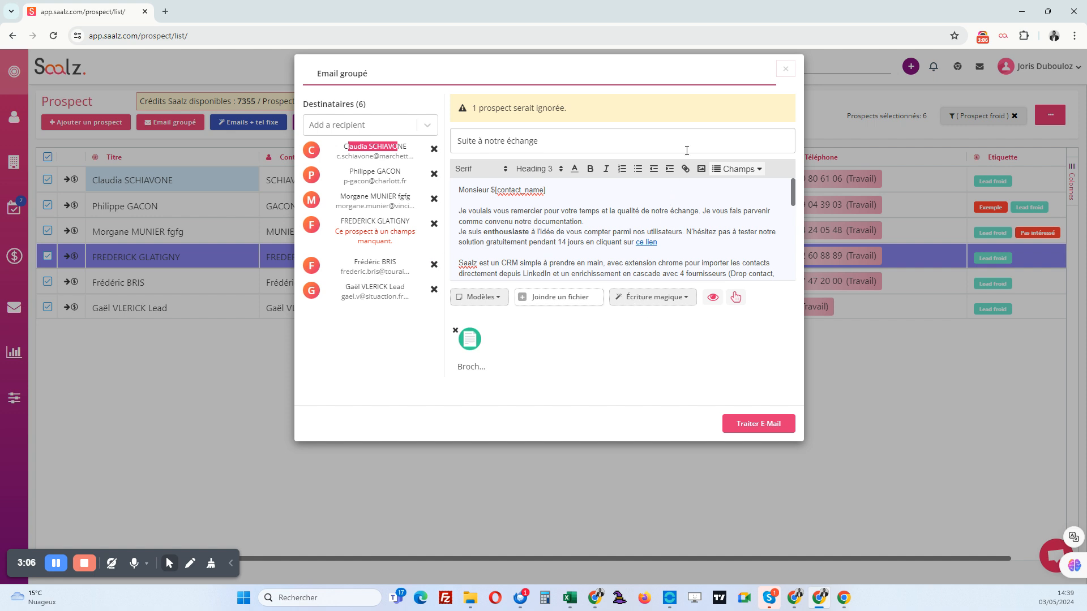
click(787, 70)
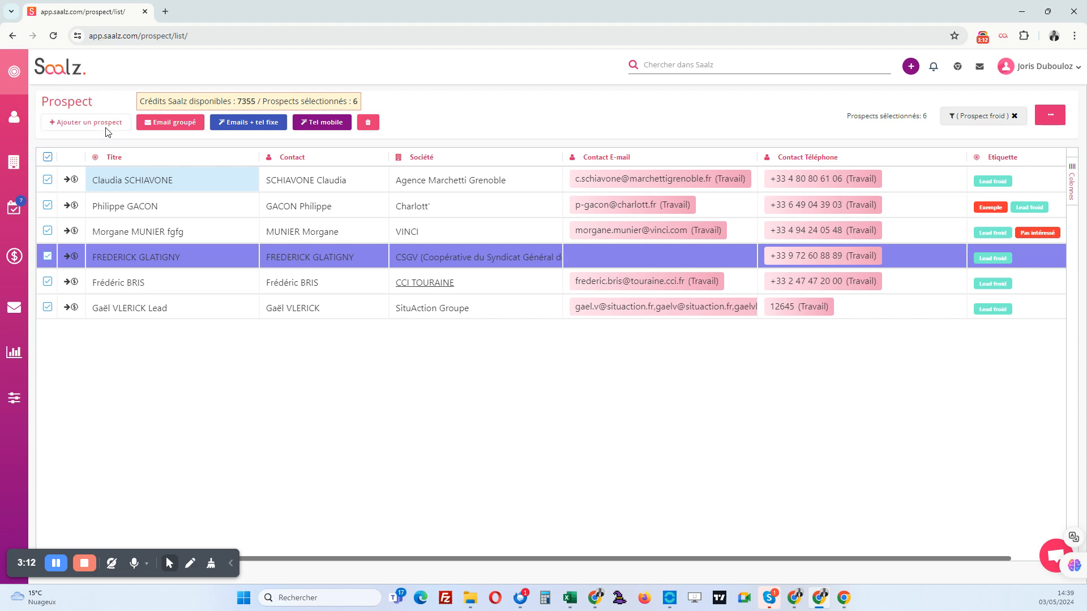
View the form for adding a prospect and close it without saving
click(106, 130)
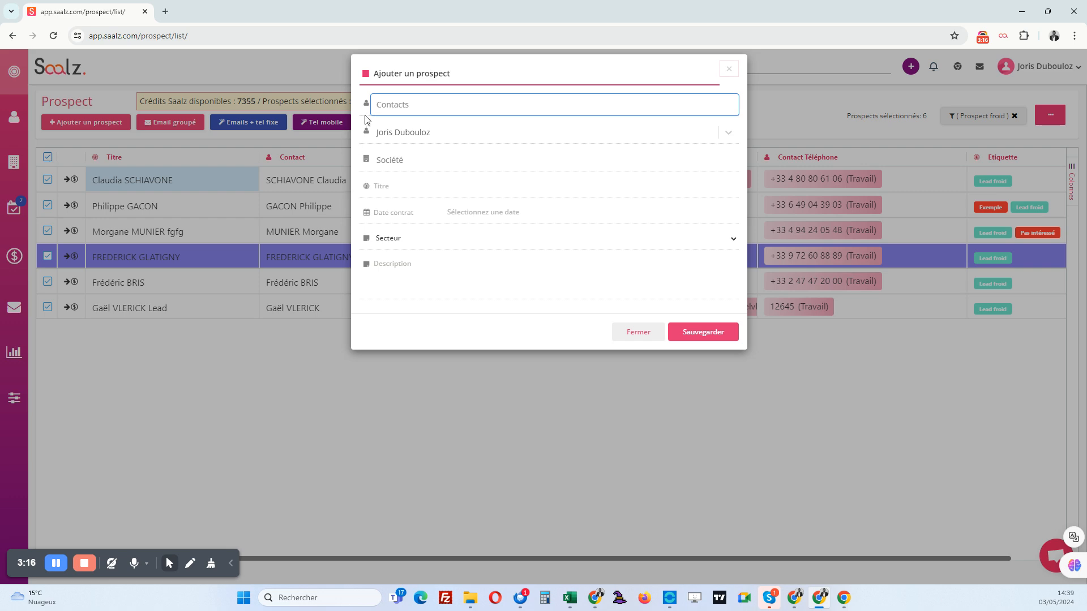
click(735, 72)
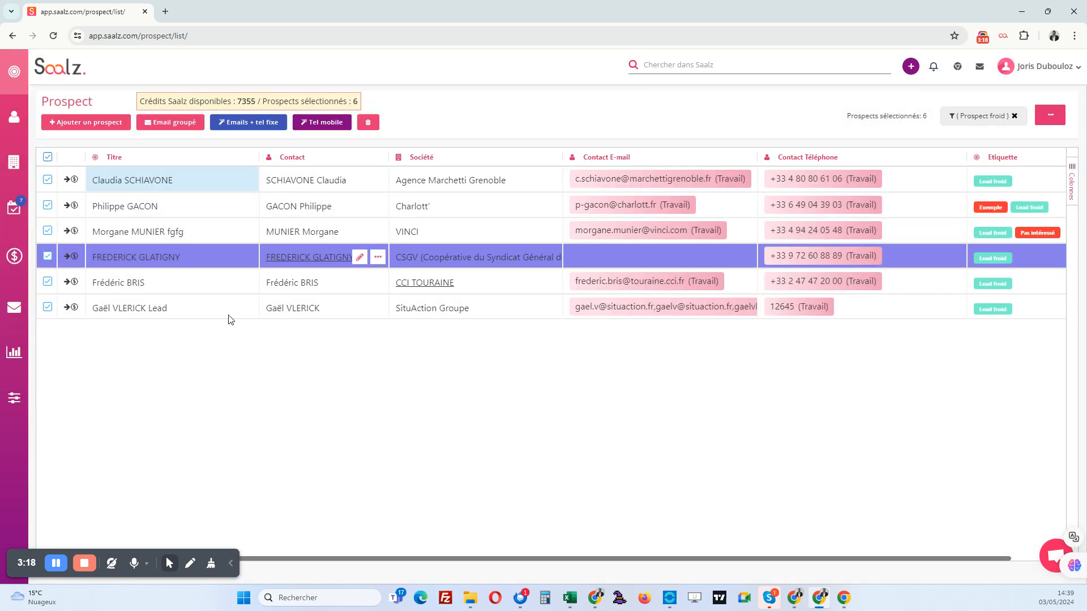
Open the data import page in the settings
click(14, 398)
click(85, 325)
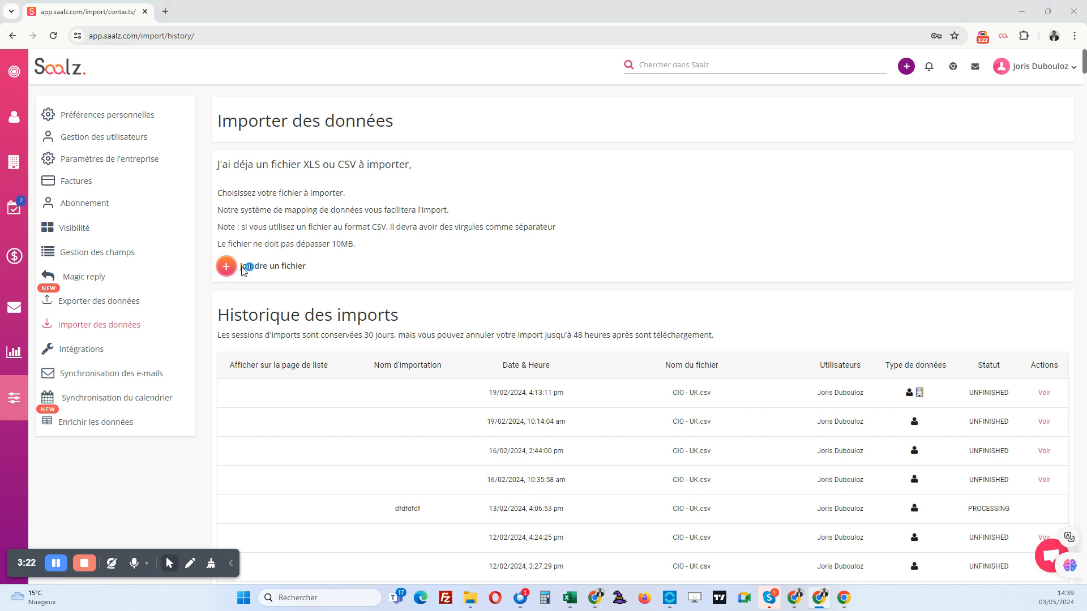
Open the most recent CIO - UK.csv import from the history and review its column mapping and the available contact and company fields
click(275, 265)
click(494, 237)
click(1044, 393)
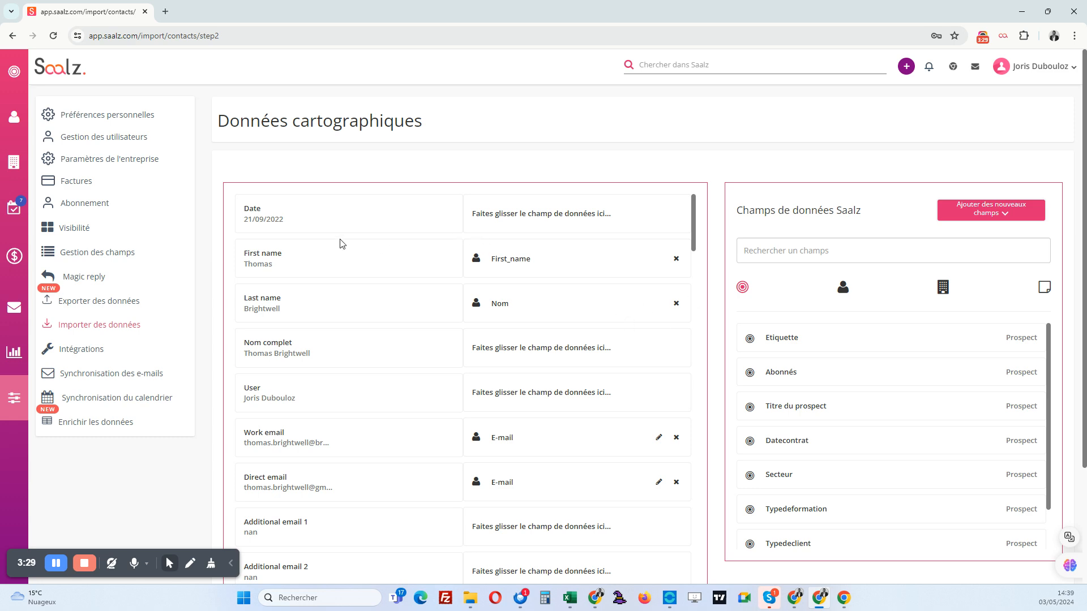
scroll(351, 261, down, 10)
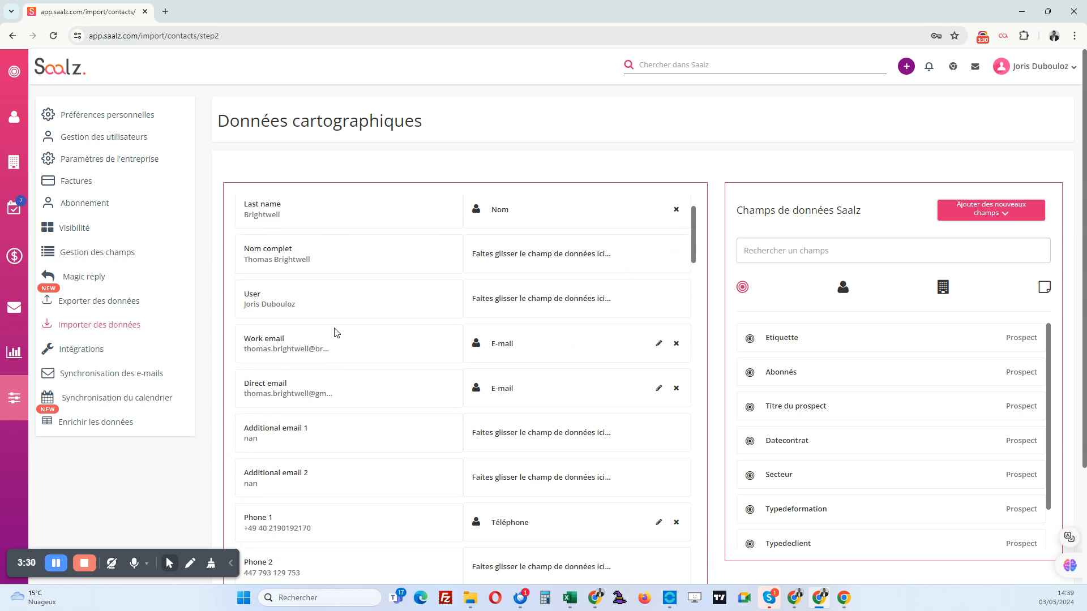
scroll(331, 317, up, 10)
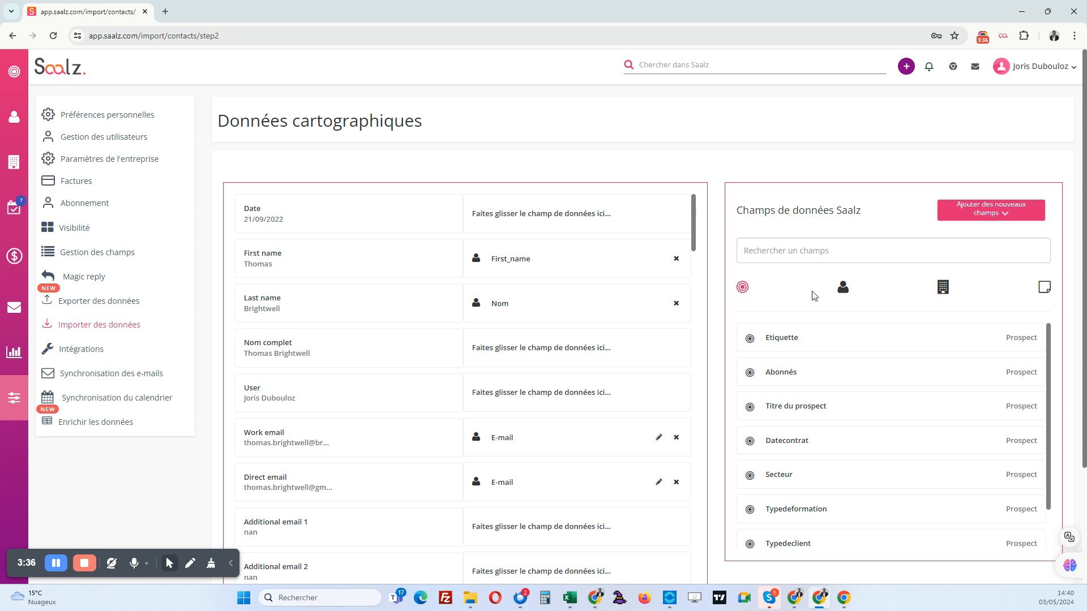
click(838, 289)
click(942, 292)
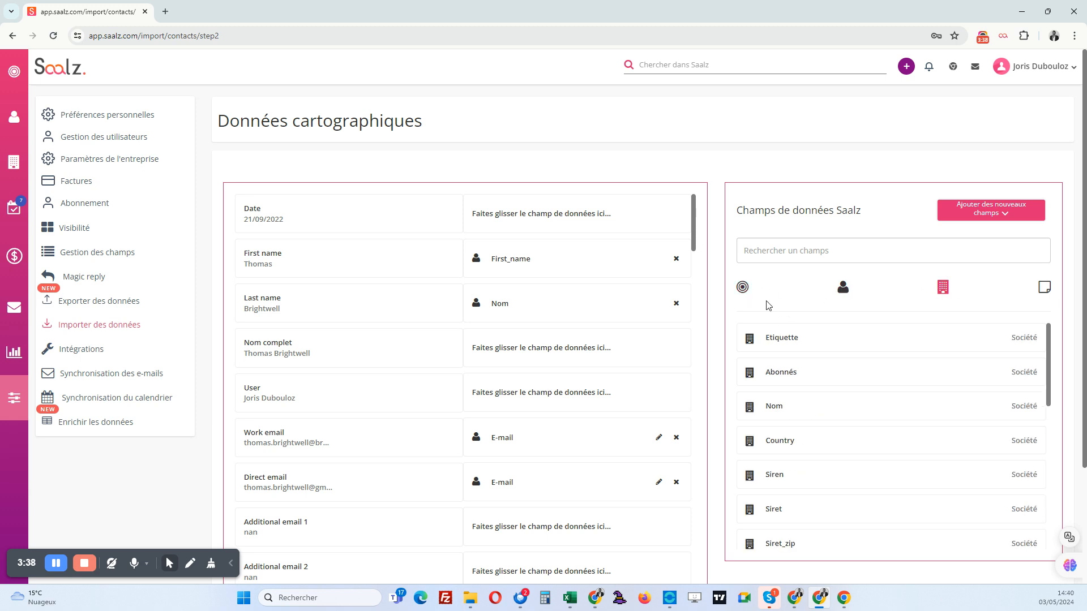
Remove the First name and Last name column mappings and map them again to the contact fields First_name and Nom
click(676, 303)
click(676, 259)
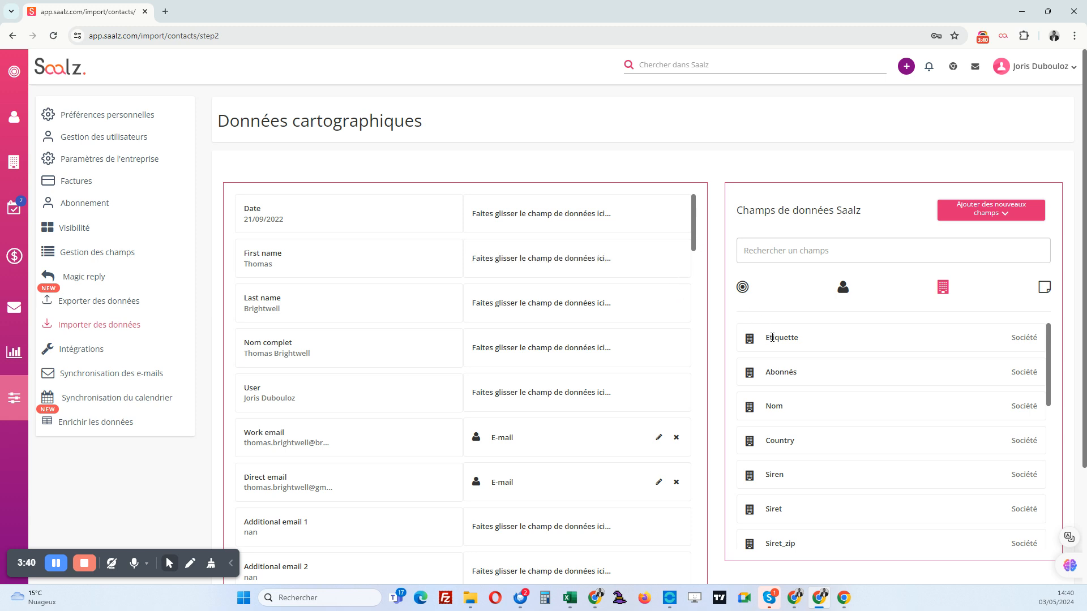
click(843, 287)
drag(773, 406, 489, 304)
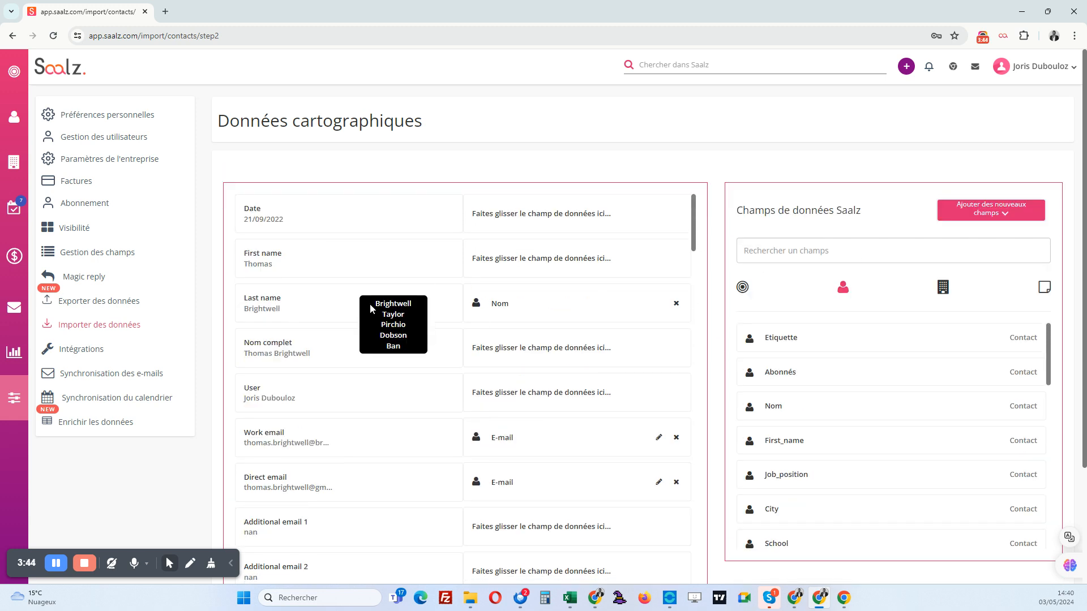
drag(753, 448, 484, 271)
Continue to the import verification, choose to create multiple entries for duplicates, and name the import dfdfd
scroll(481, 277, down, 8)
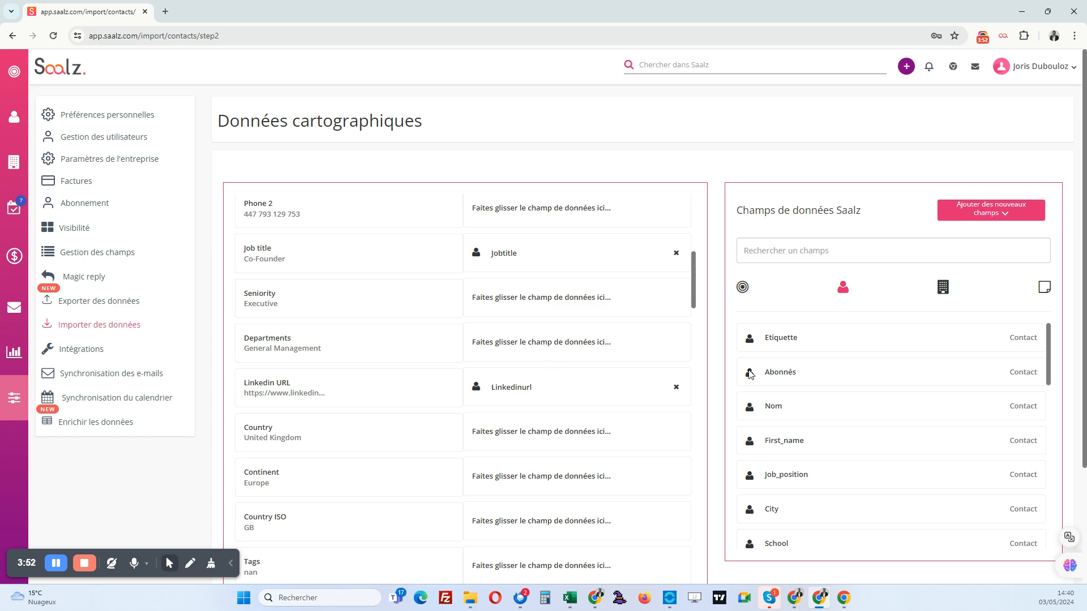
scroll(723, 363, down, 2)
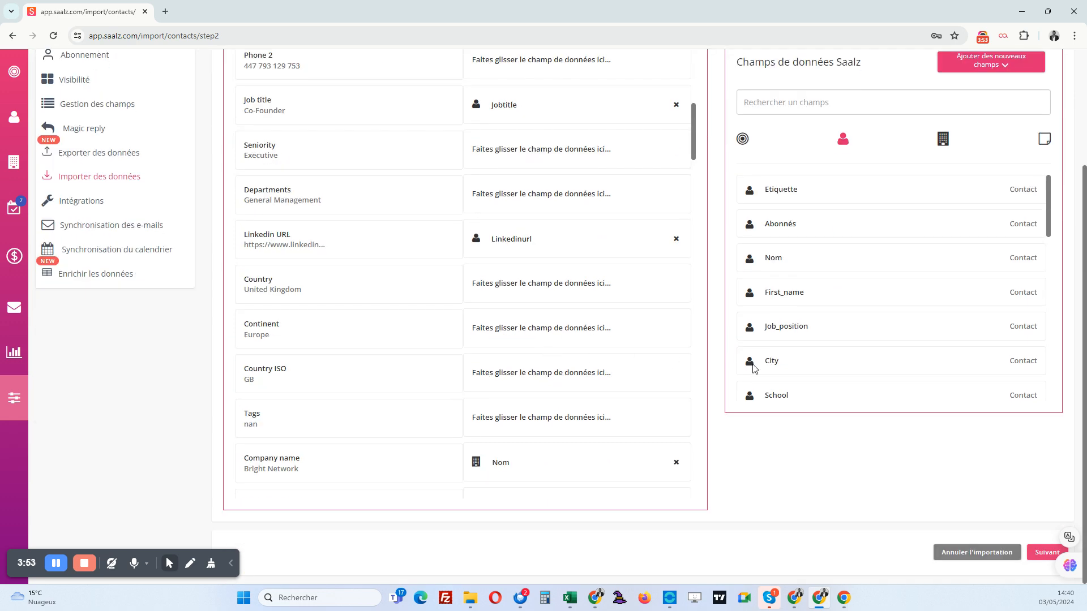
click(1051, 555)
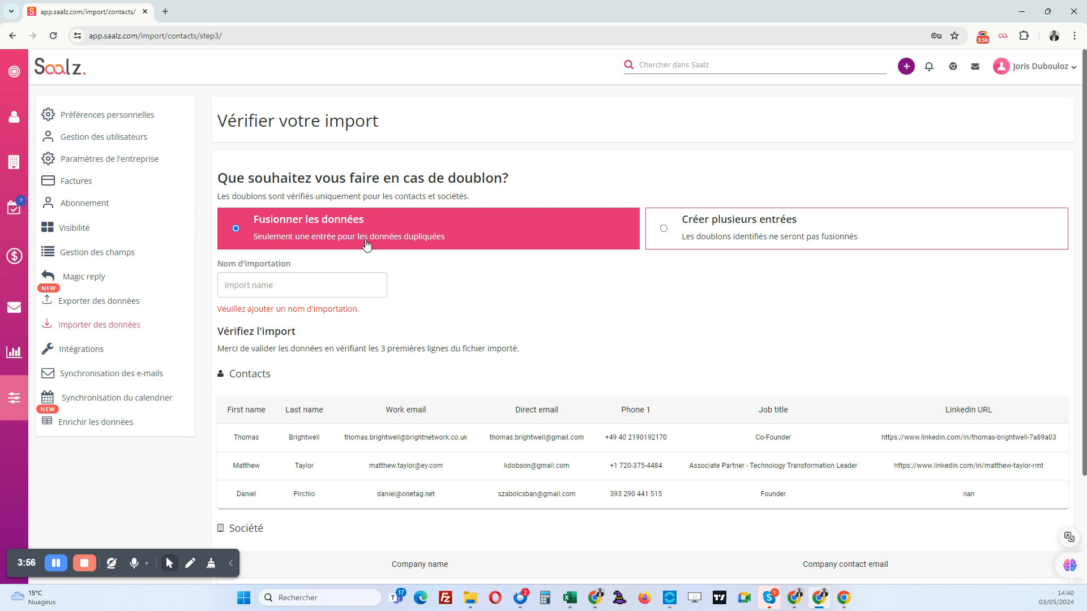
click(653, 238)
click(294, 280)
text(dfdfd)
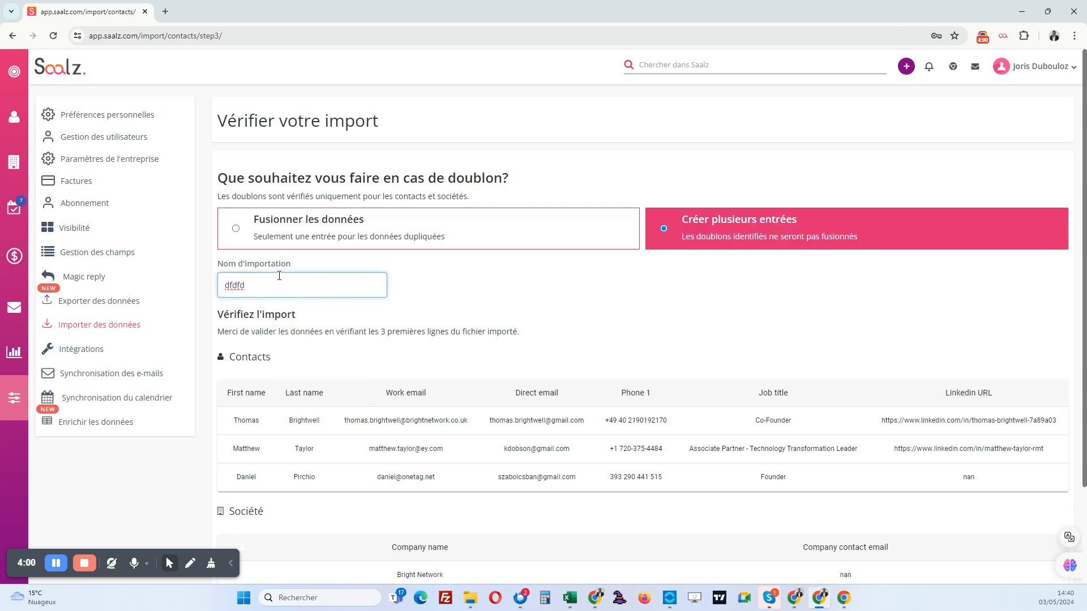
Open a LinkedIn profile in a new tab and go from it to the suggested Associate Director & COO's profile
click(165, 11)
text(l)
key(Return)
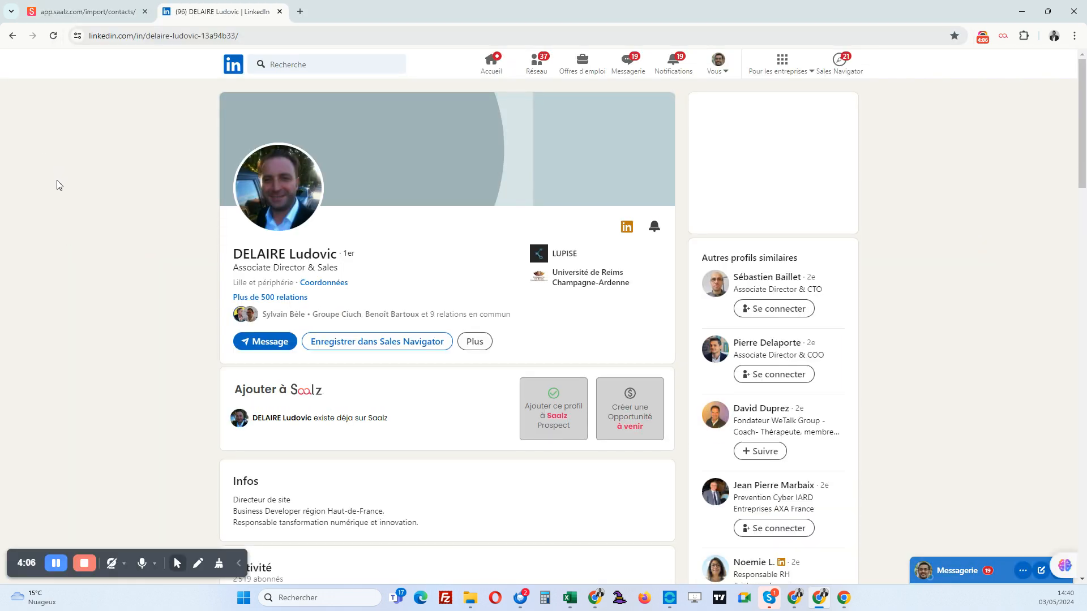
scroll(736, 359, down, 8)
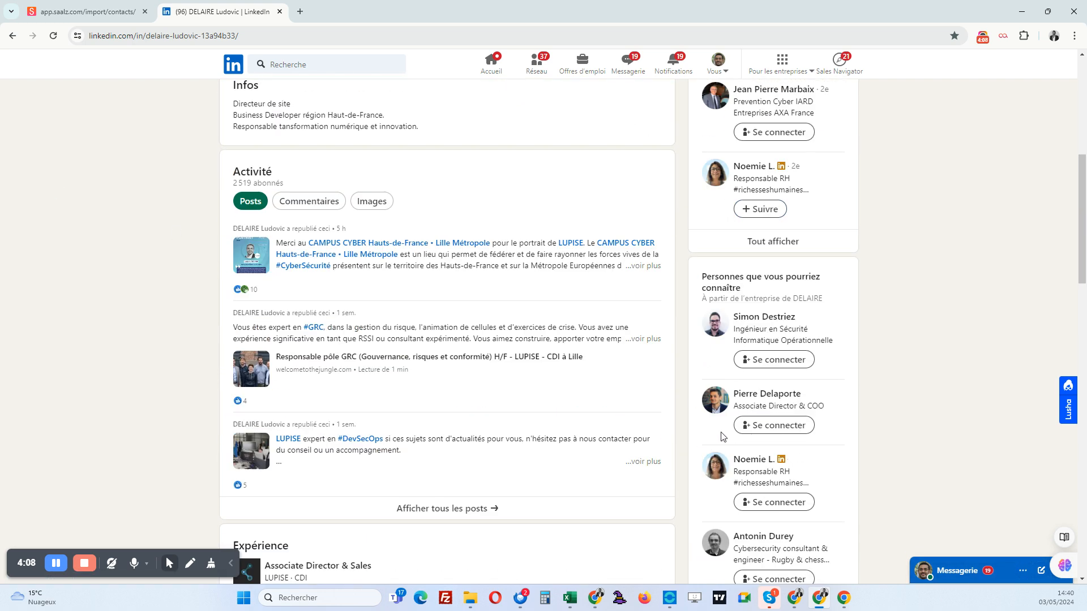
click(756, 347)
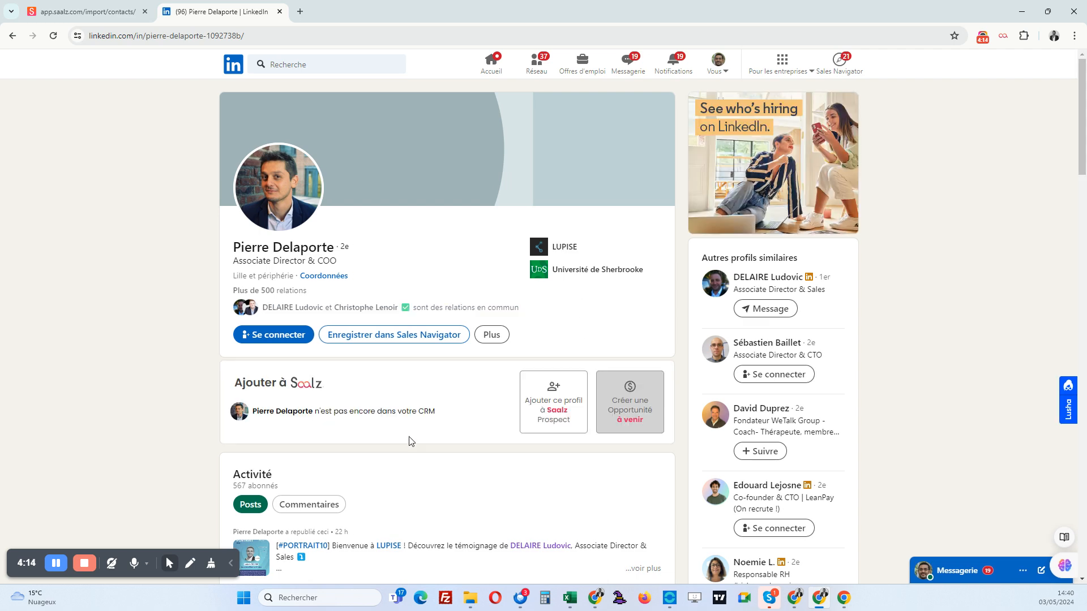
Search LinkedIn for people matching "responsable marketing" and filter the results to France
click(320, 65)
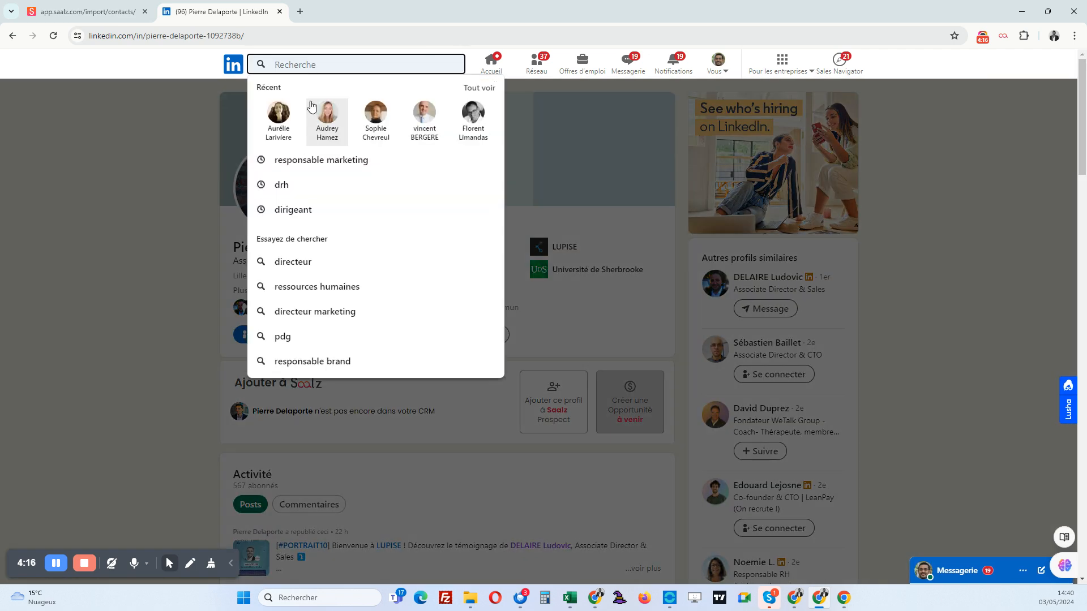
click(310, 162)
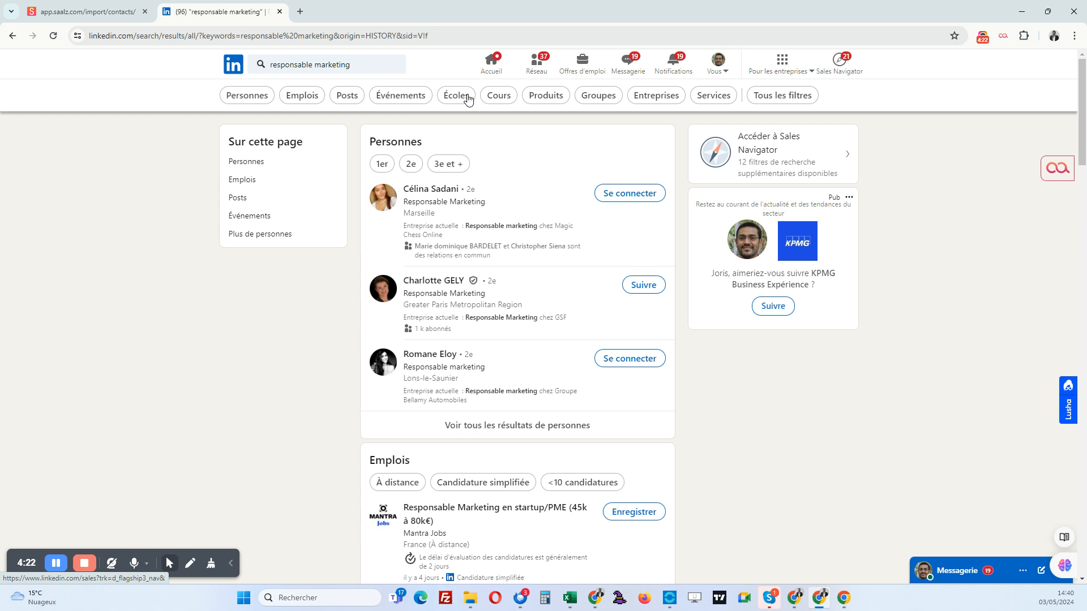
click(247, 96)
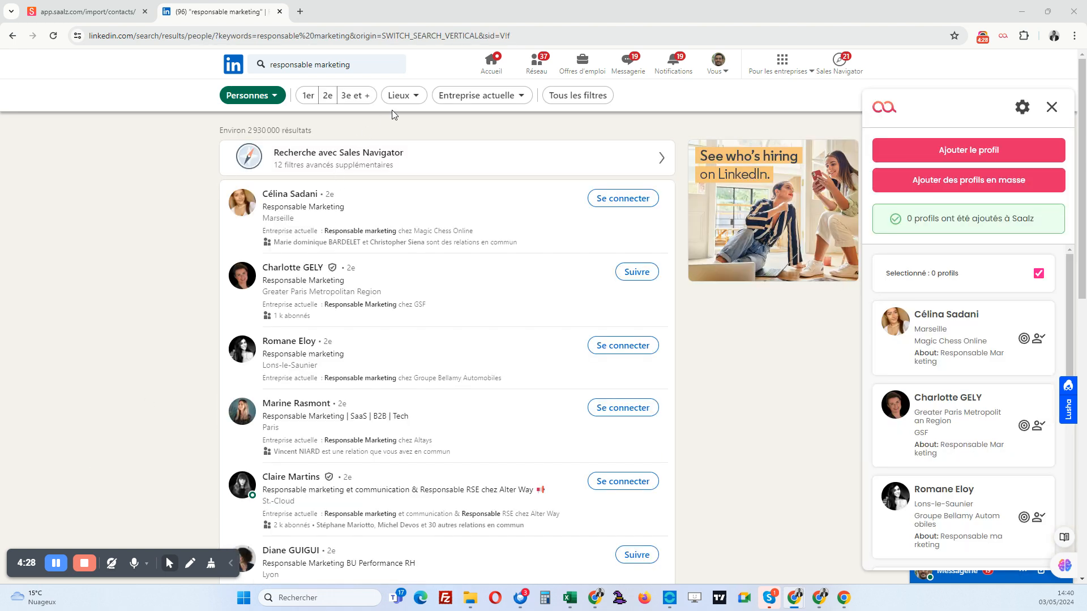
click(399, 96)
click(331, 159)
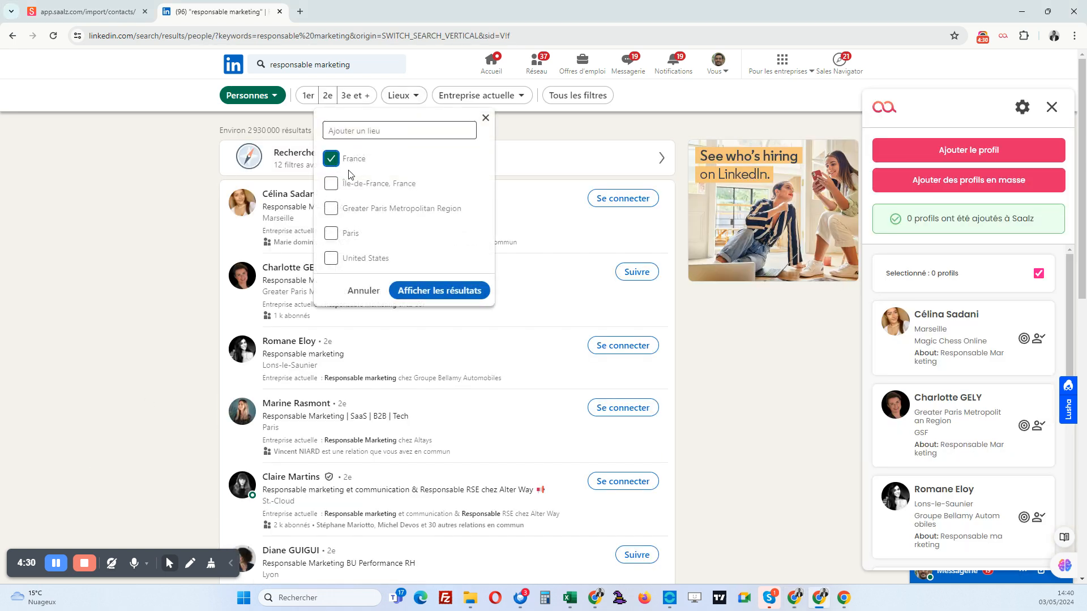
click(425, 291)
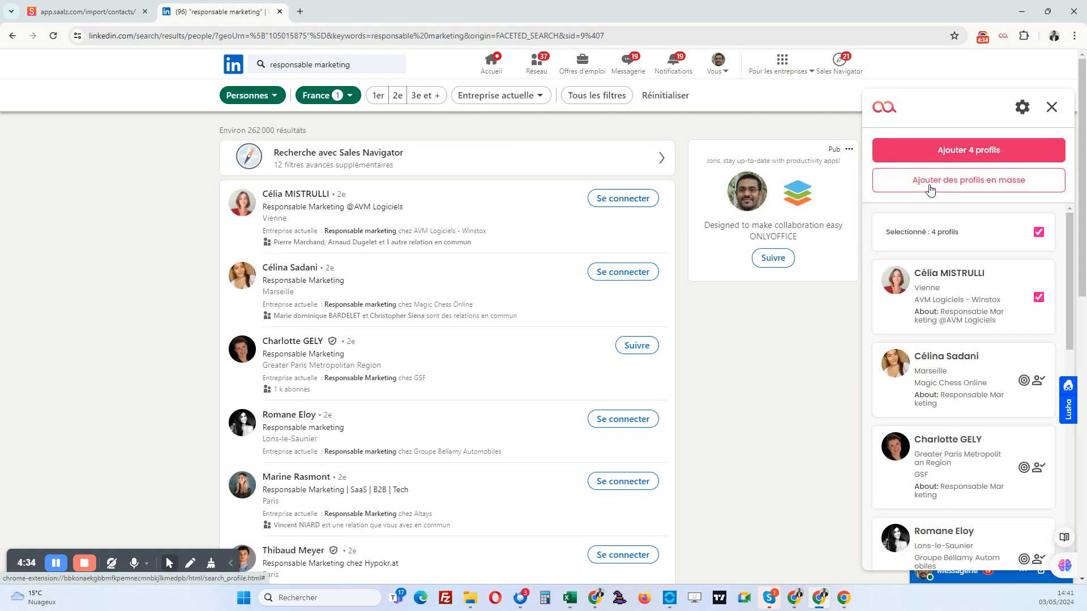
Add 15 profiles in bulk from the LinkedIn search results to Saalz
click(952, 180)
click(960, 188)
text(5)
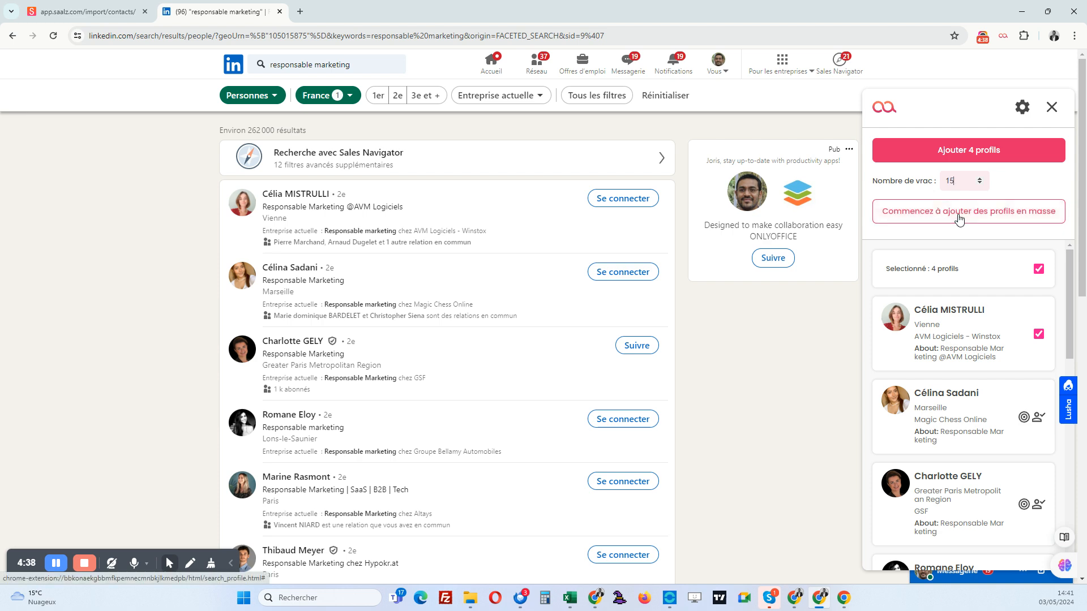
click(959, 214)
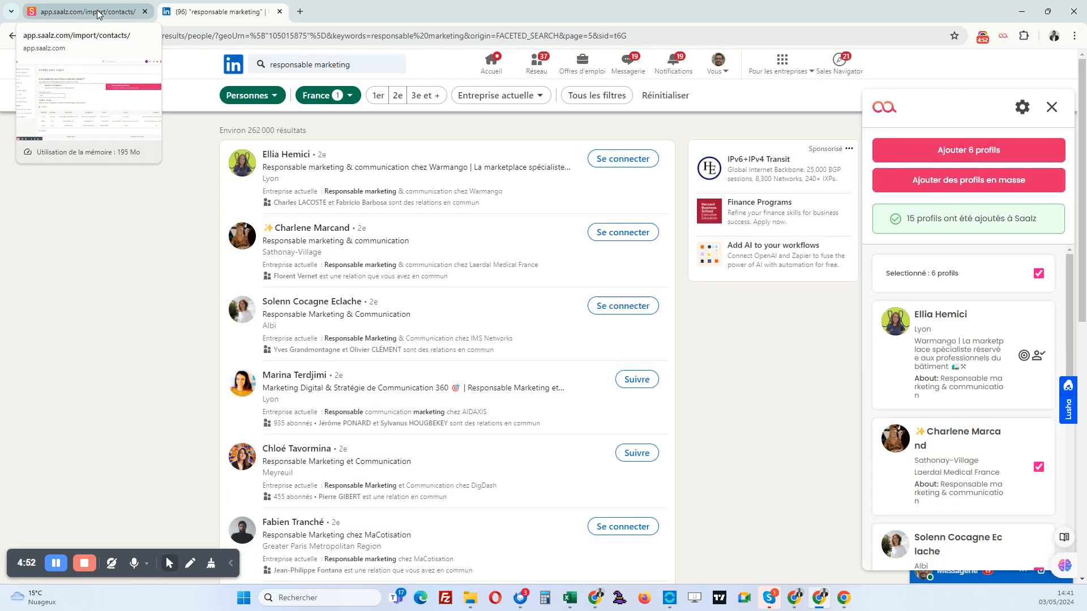
Switch back to Saalz, open the prospect list and remove its Prospect froid filter
click(98, 13)
click(14, 71)
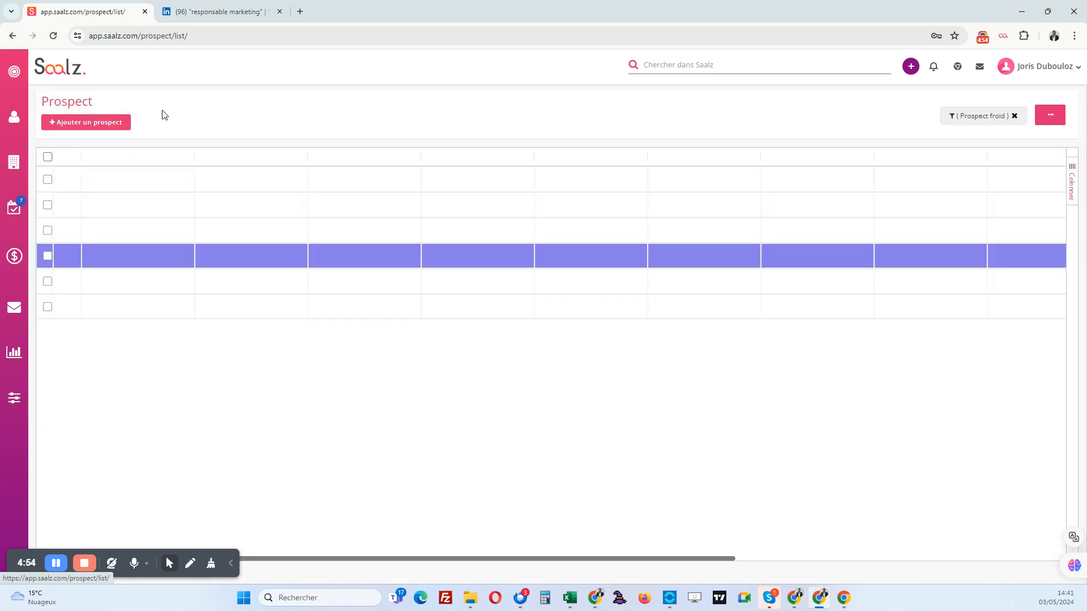
click(1014, 116)
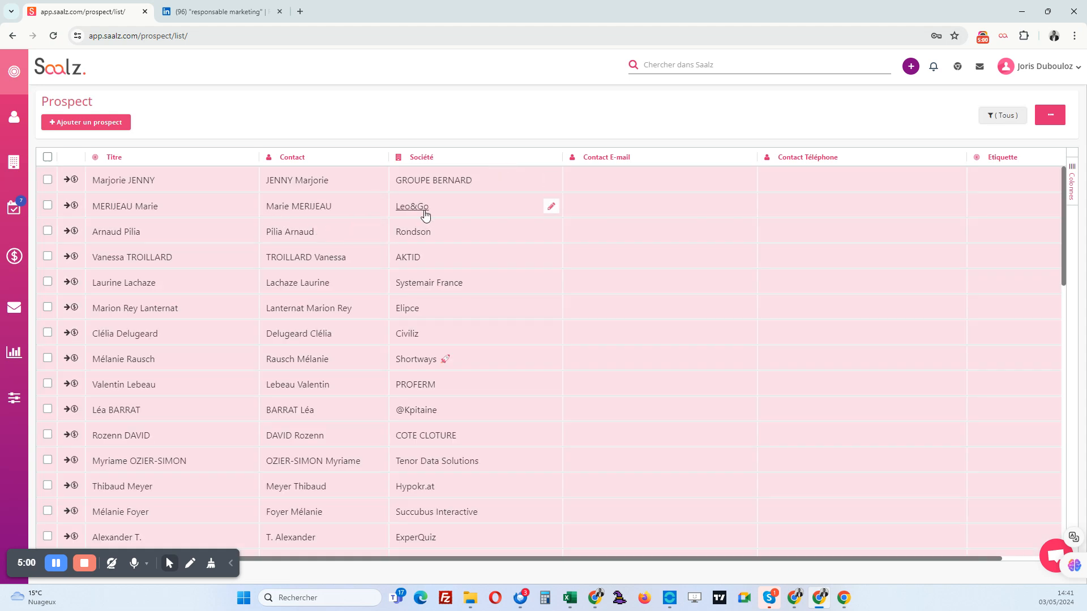
View the contact details and enrichment options of the first prospect's contact, and return to the prospect list
click(293, 181)
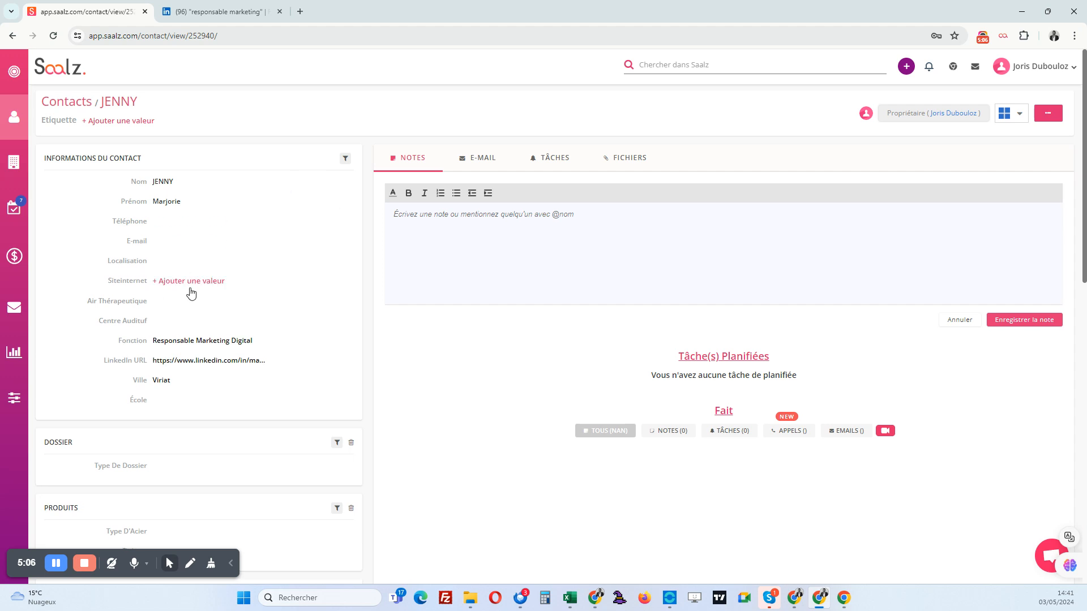
scroll(165, 375, down, 5)
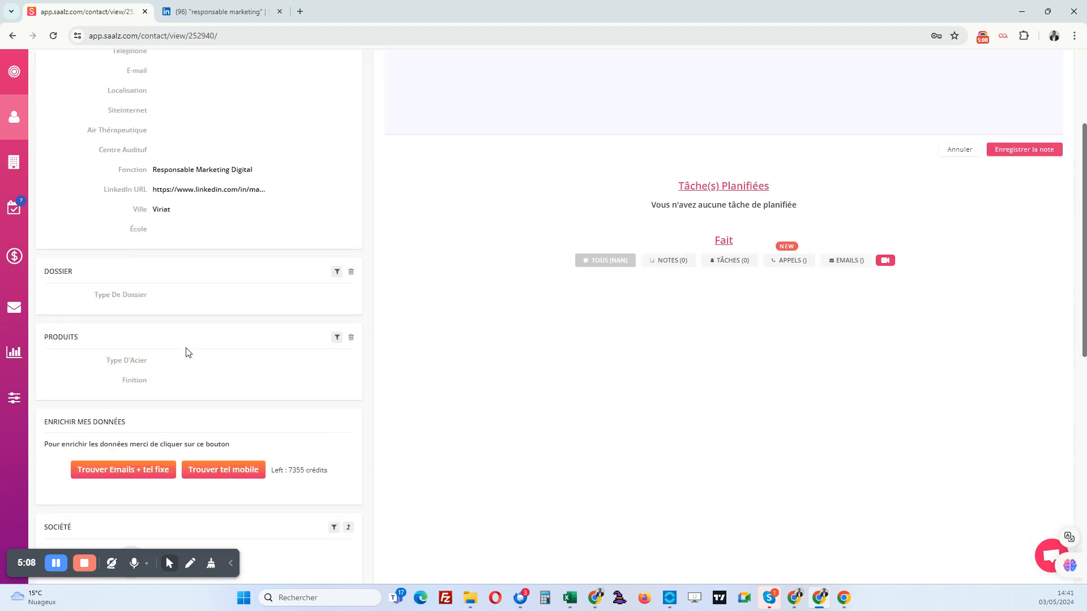
key(alt+Left)
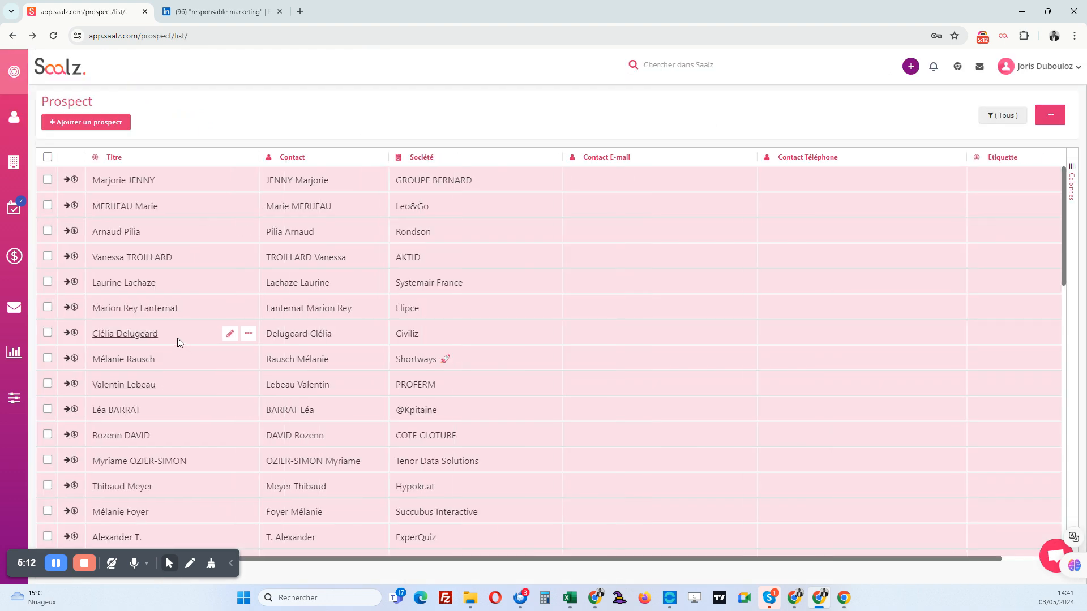
Select the first ten prospects and launch the enrichment of their e-mails and landline numbers
click(48, 179)
click(48, 206)
click(48, 231)
click(48, 256)
click(48, 308)
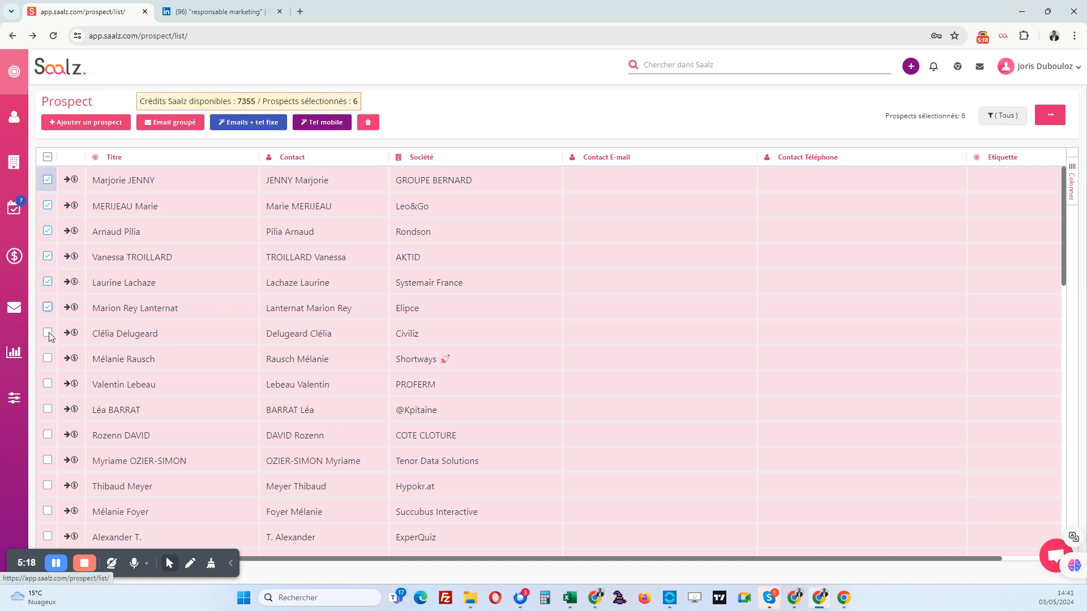
click(48, 359)
click(48, 410)
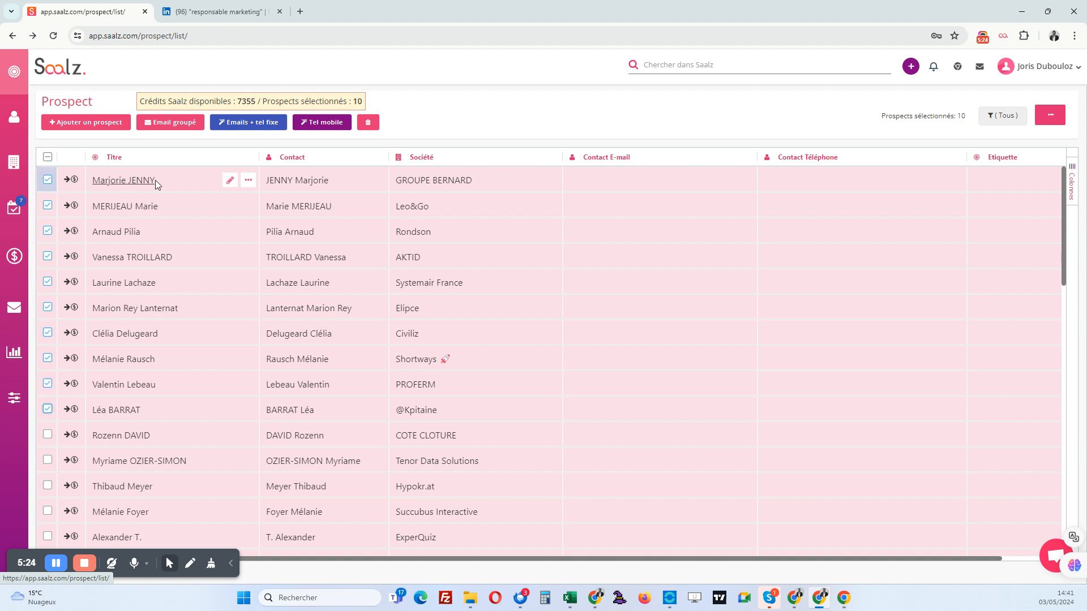
click(248, 124)
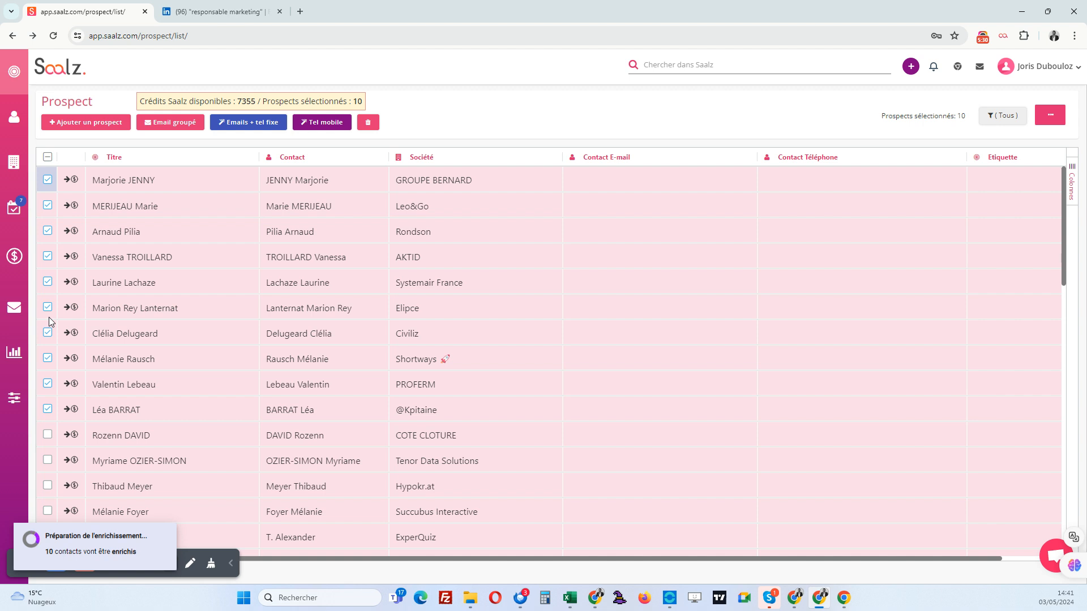
Open the data enrichment settings and try moving Dropcontact within the landline and e-mail provider order
click(15, 402)
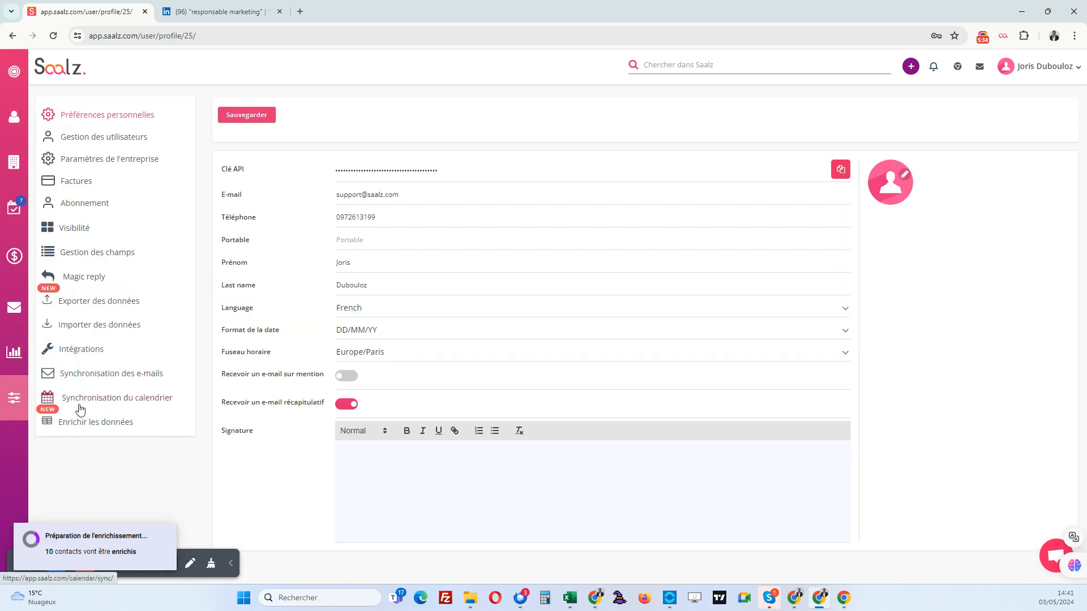
click(91, 422)
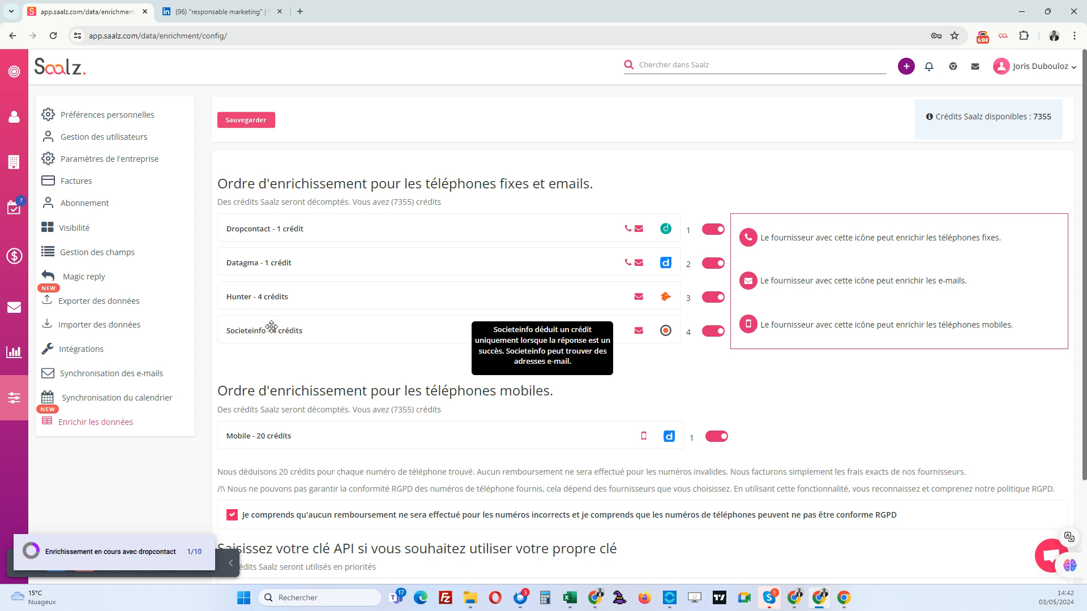
drag(344, 230, 499, 249)
Open the first prospect's record from the prospect list and bring up the customisation of its prospect information fields
click(14, 117)
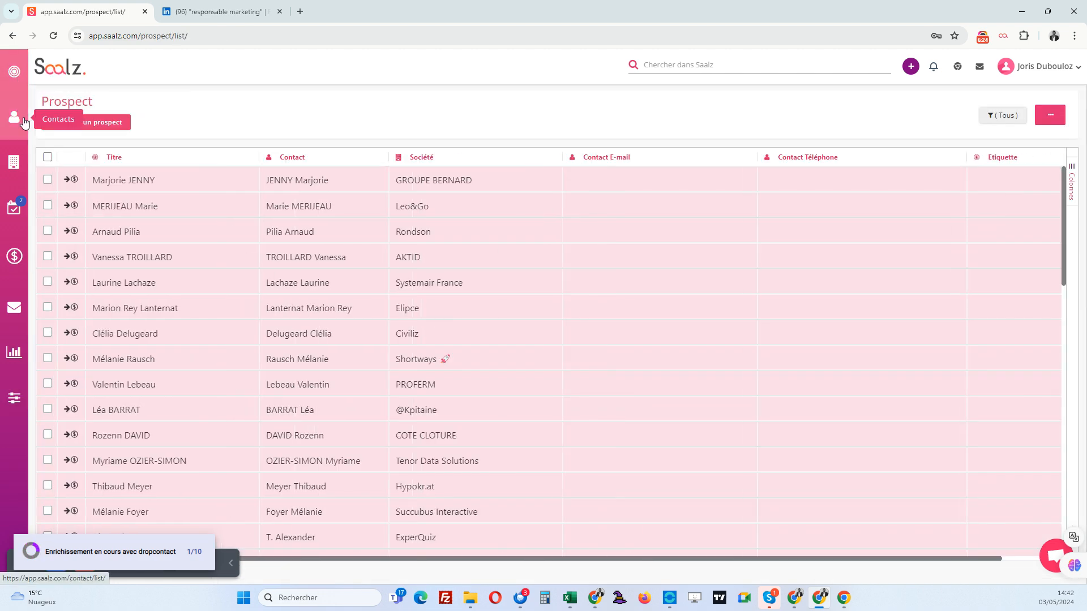
click(109, 184)
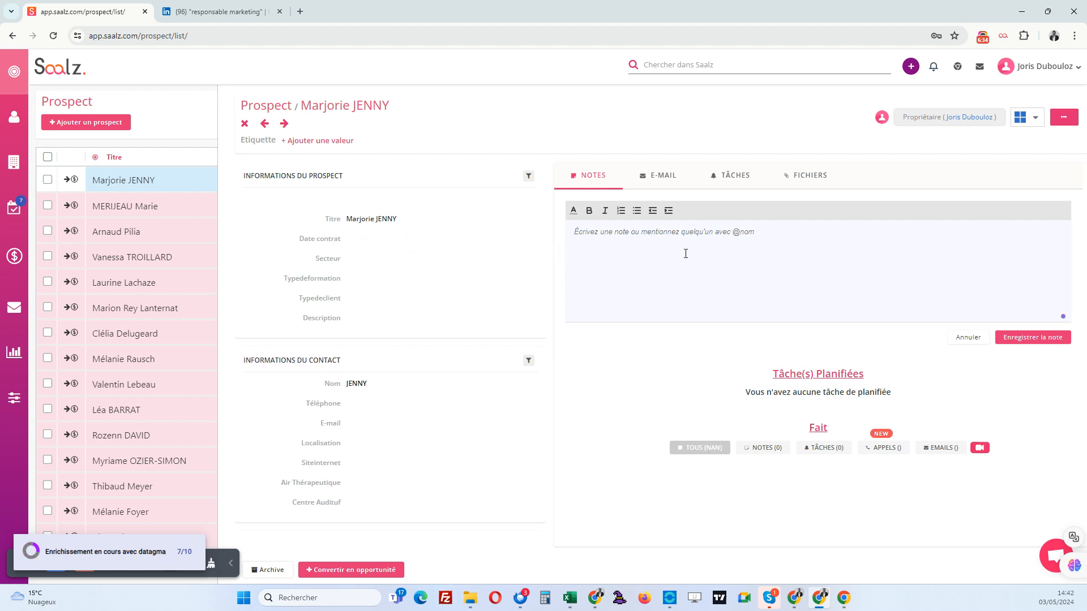
click(1063, 117)
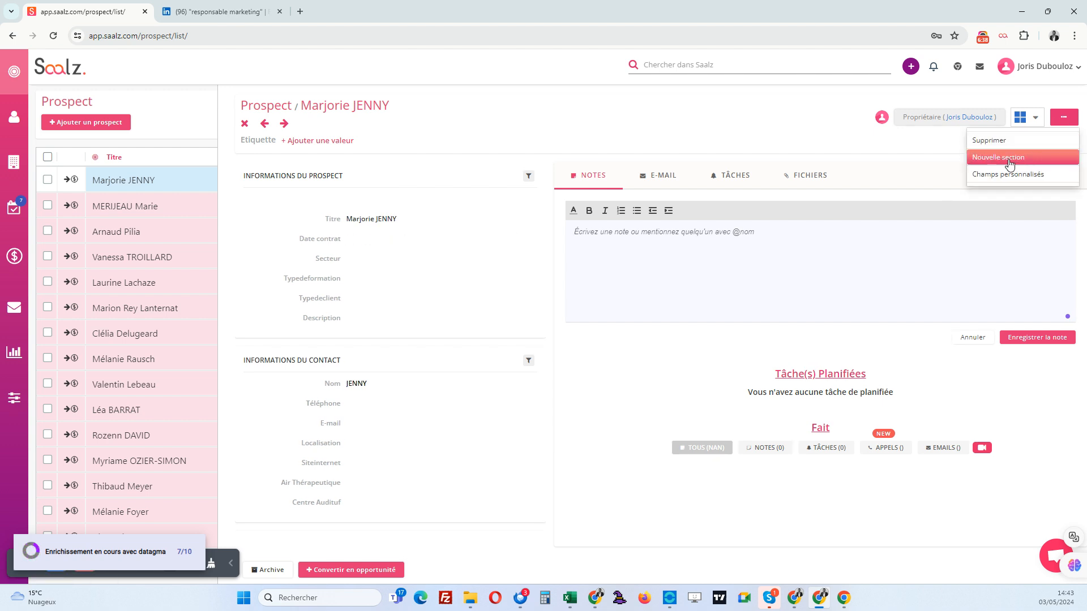
click(1006, 180)
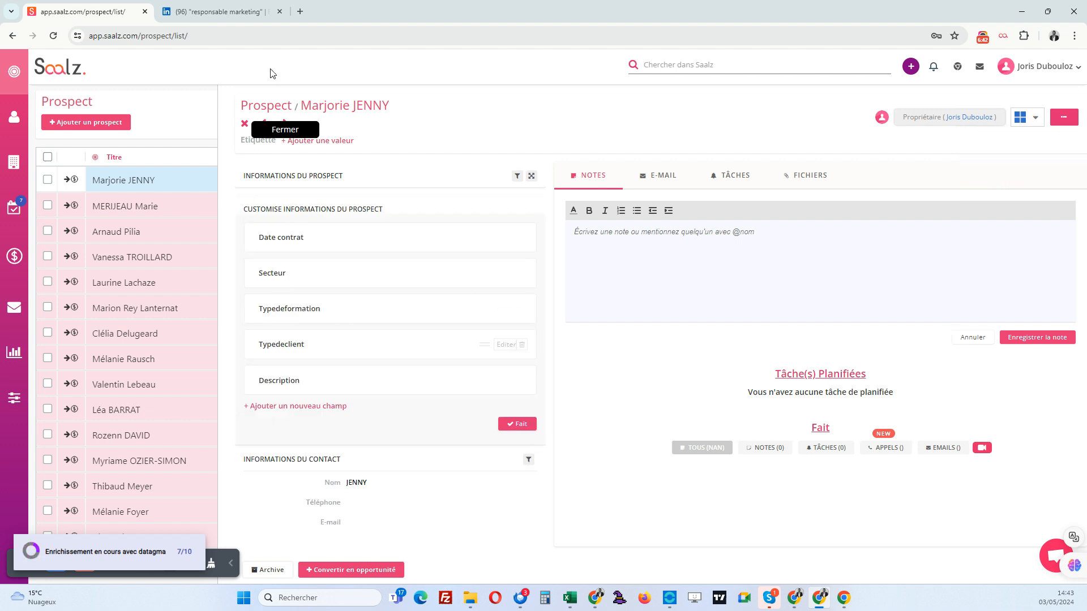
Try adding a text field named "rfgfggfgfg" to the prospect information, and close the field customisation
click(281, 406)
text(rfgfggfgfg)
click(345, 470)
click(500, 499)
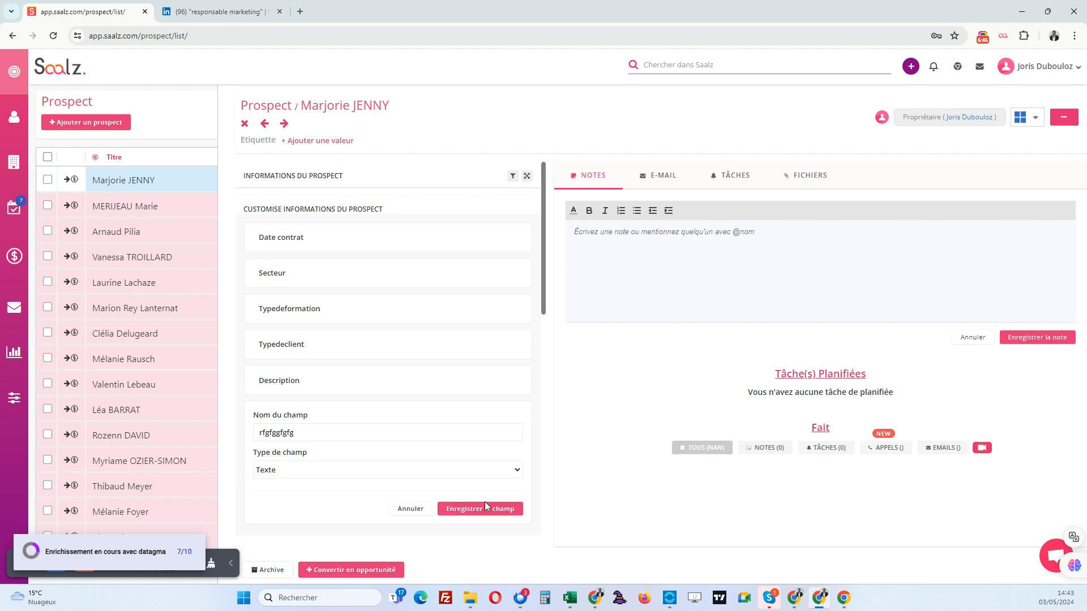
click(482, 509)
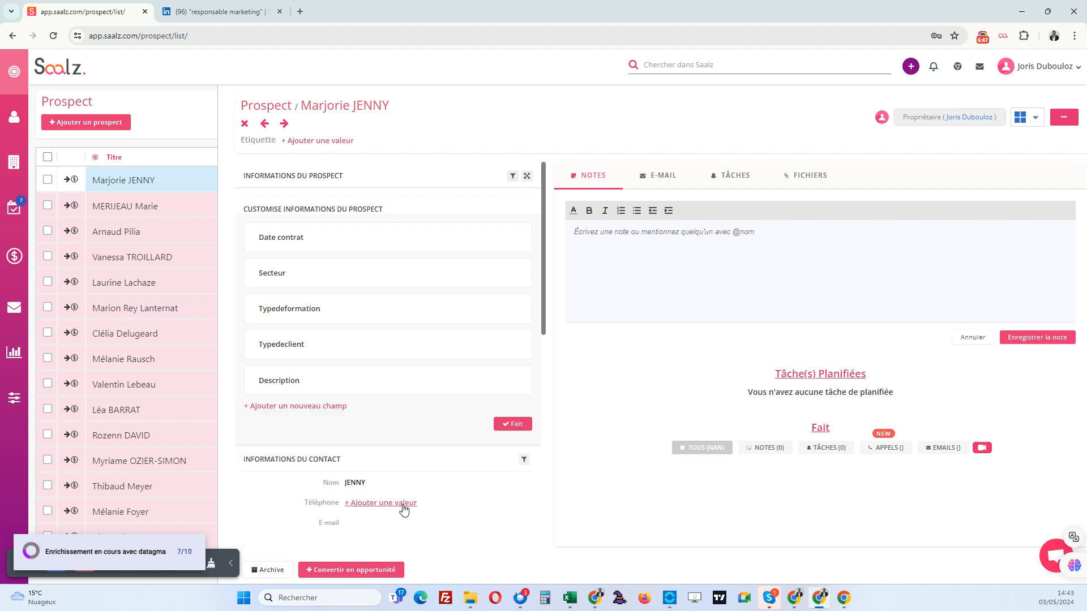
click(512, 424)
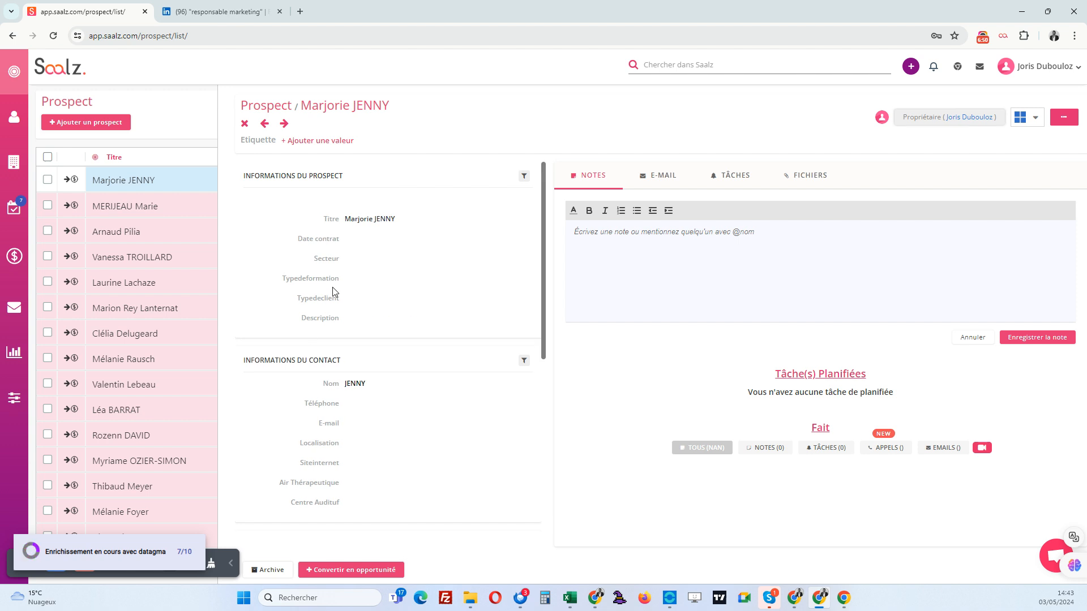
Save the note "Note exemple" on the prospect, and draft a second note mentioning a colleague with the text "regarde ca"
text(Note exemple)
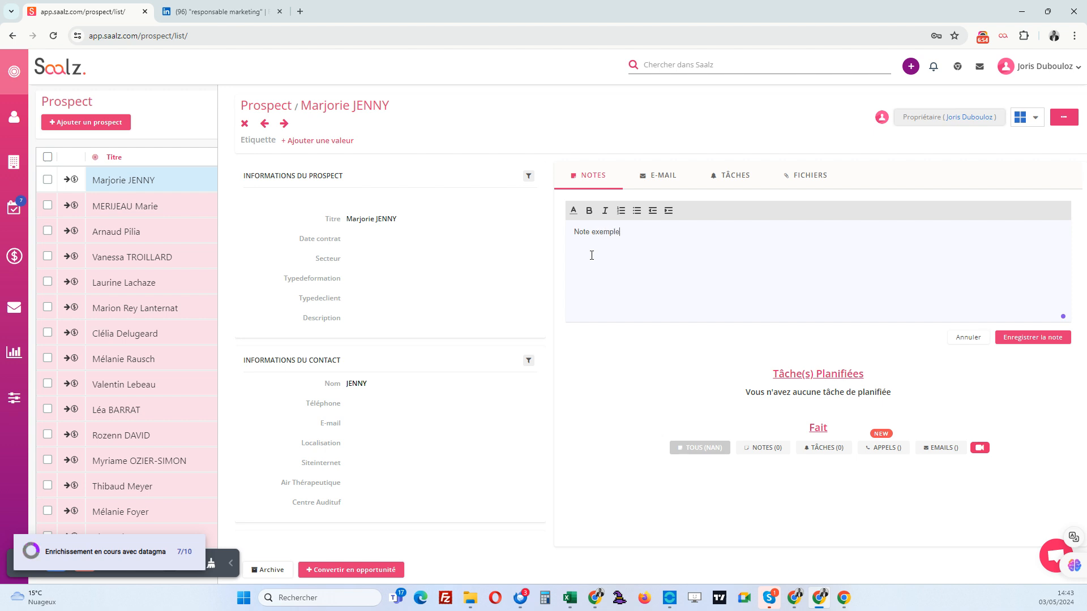
click(1030, 339)
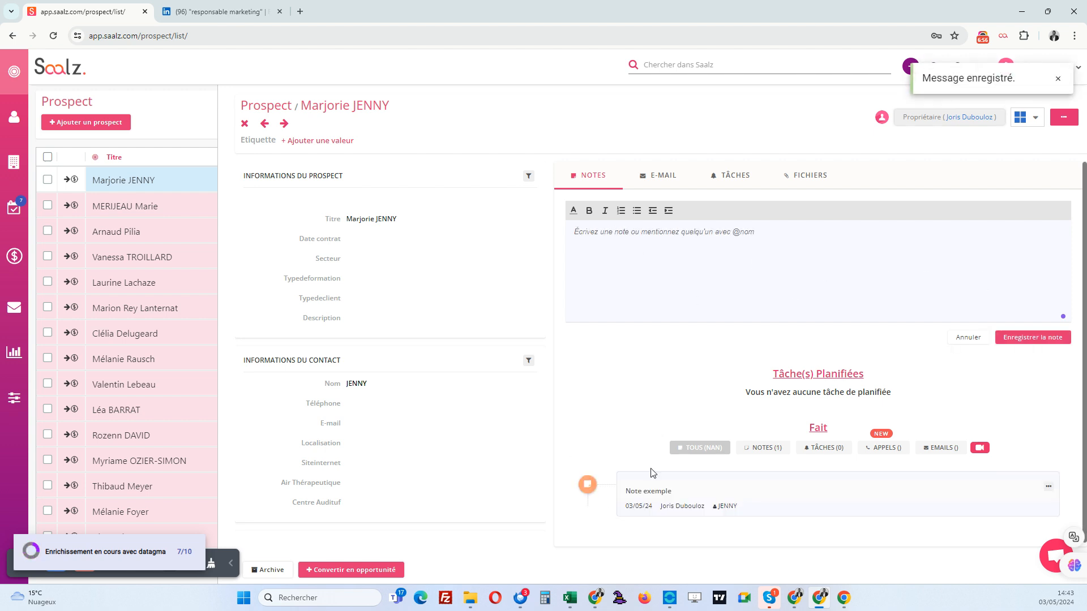
click(598, 272)
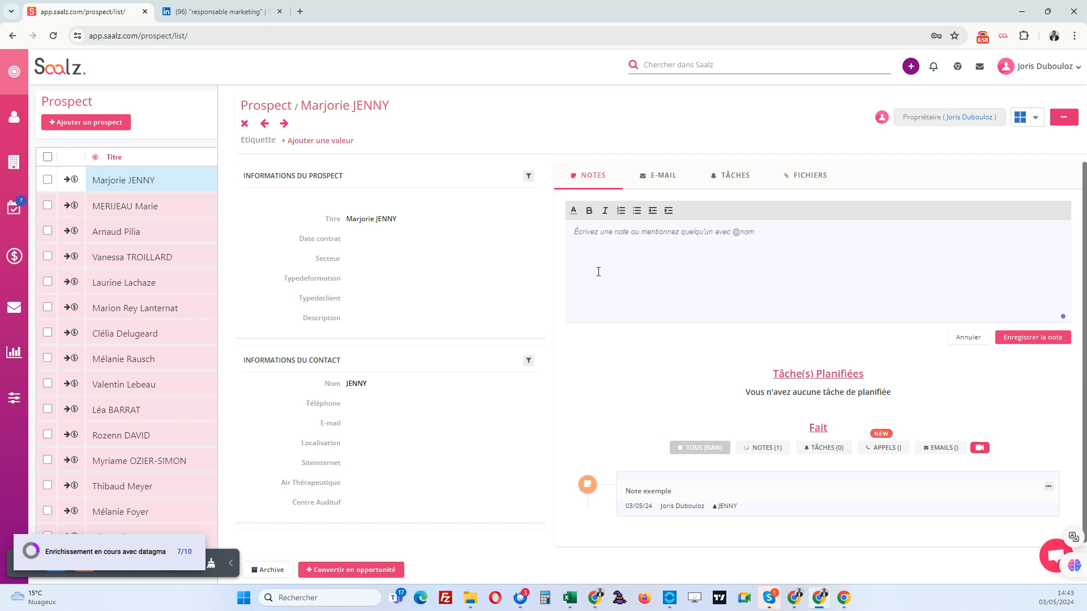
text(@kevin)
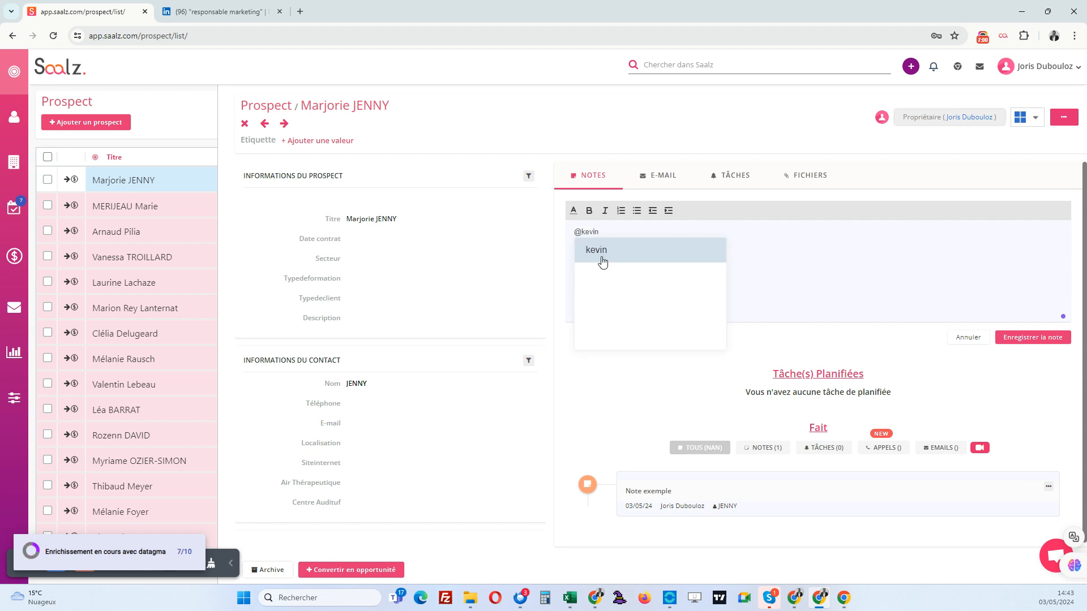
click(602, 259)
text(regarde ca)
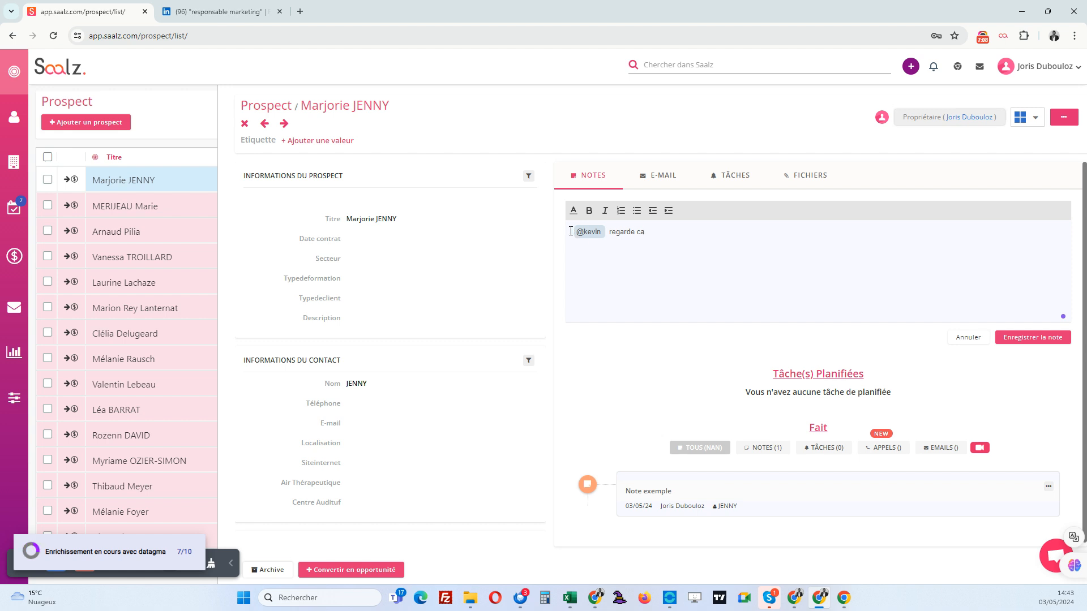
View the prospect's e-mail composer, and plan a call task titled "Relancer le prospect" for 03-05-2024
click(654, 180)
click(598, 222)
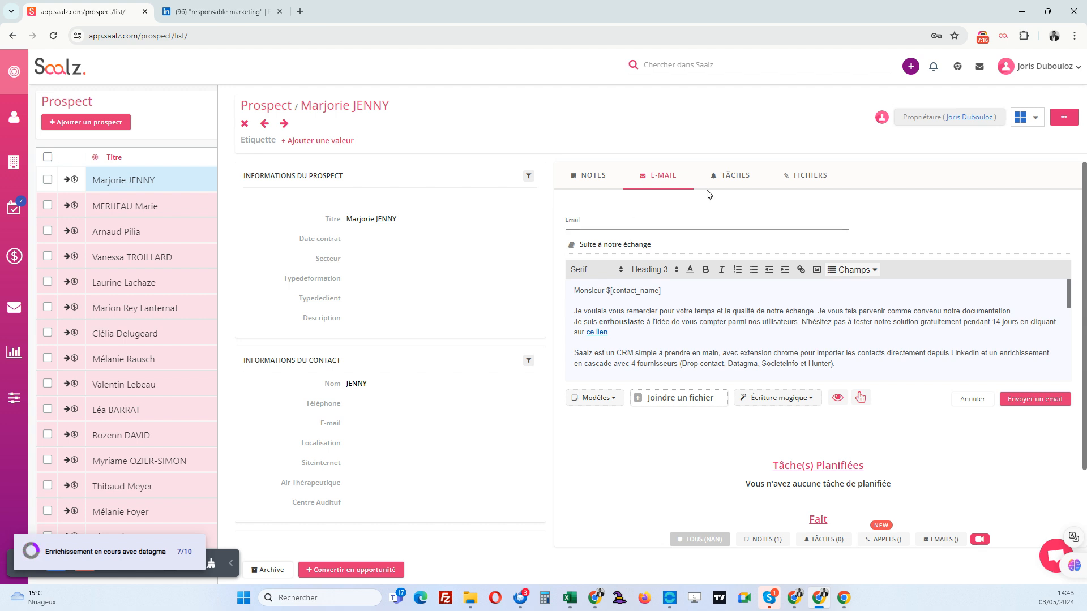
click(732, 180)
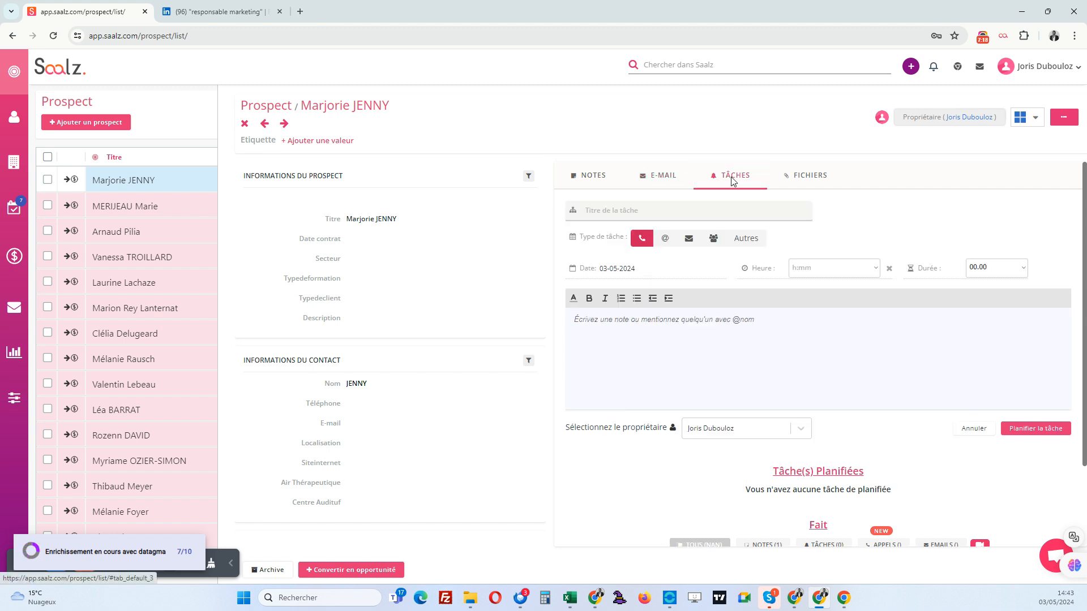
click(629, 214)
text(Relancer le prospect)
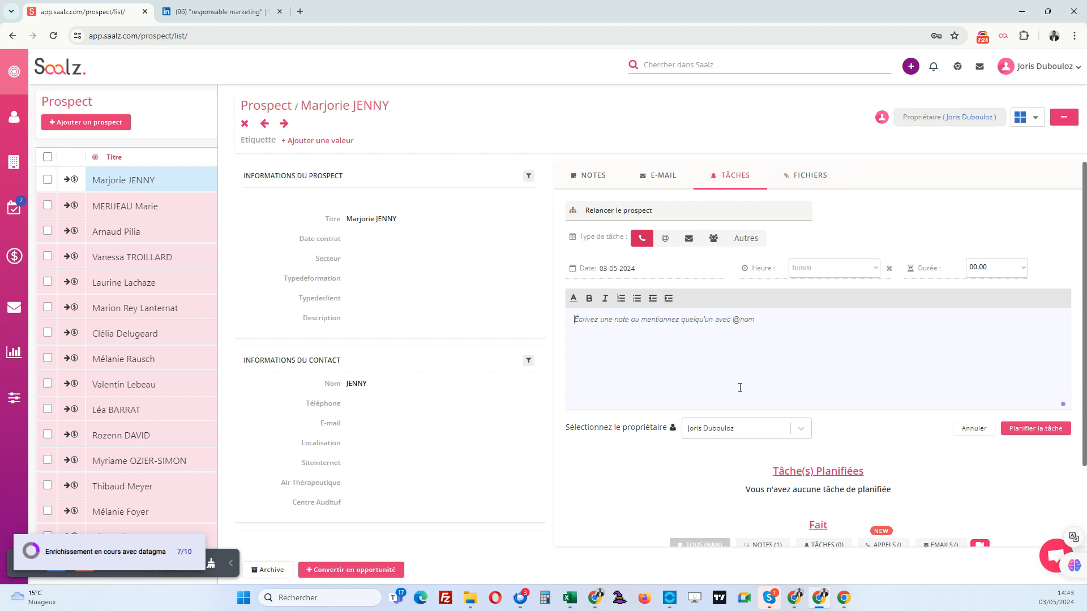
click(745, 429)
click(711, 493)
click(1045, 432)
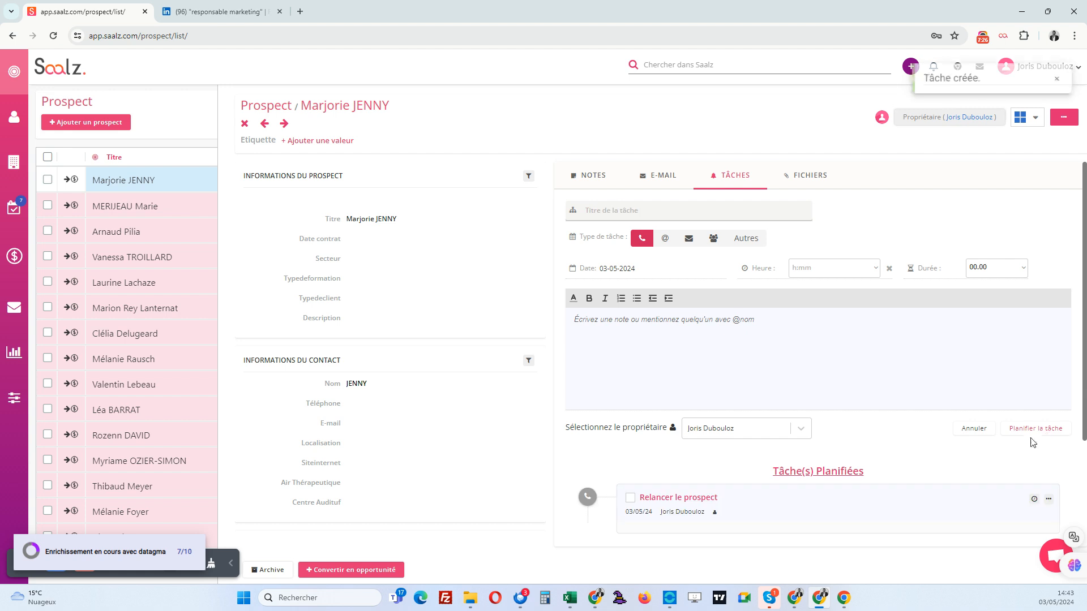
Look over the prospect's activity history, and return to the prospect list to examine the enrichment summary per provider
scroll(920, 378, down, 3)
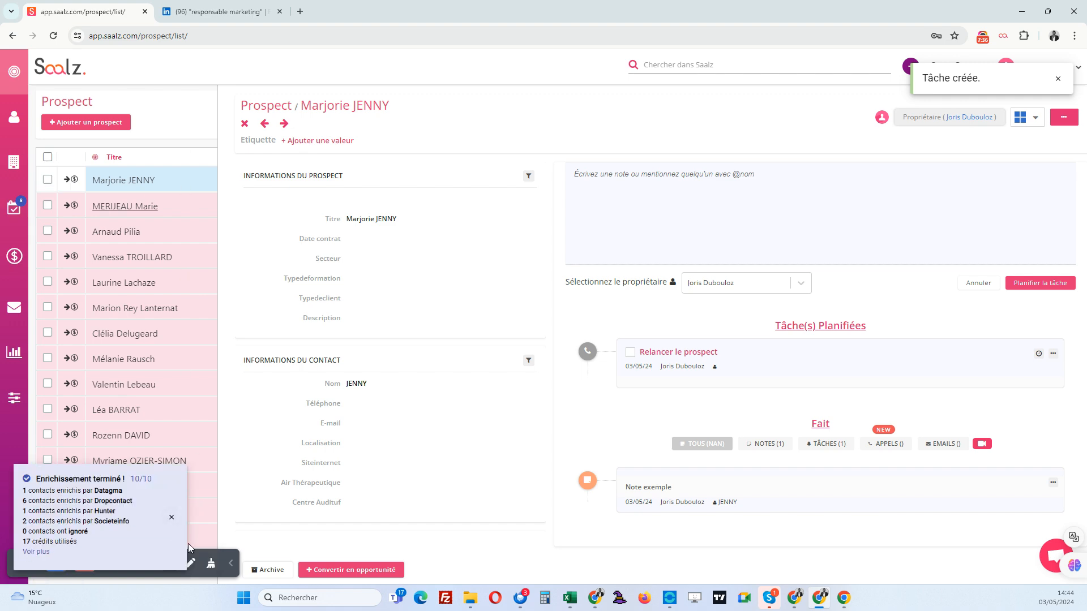
click(245, 123)
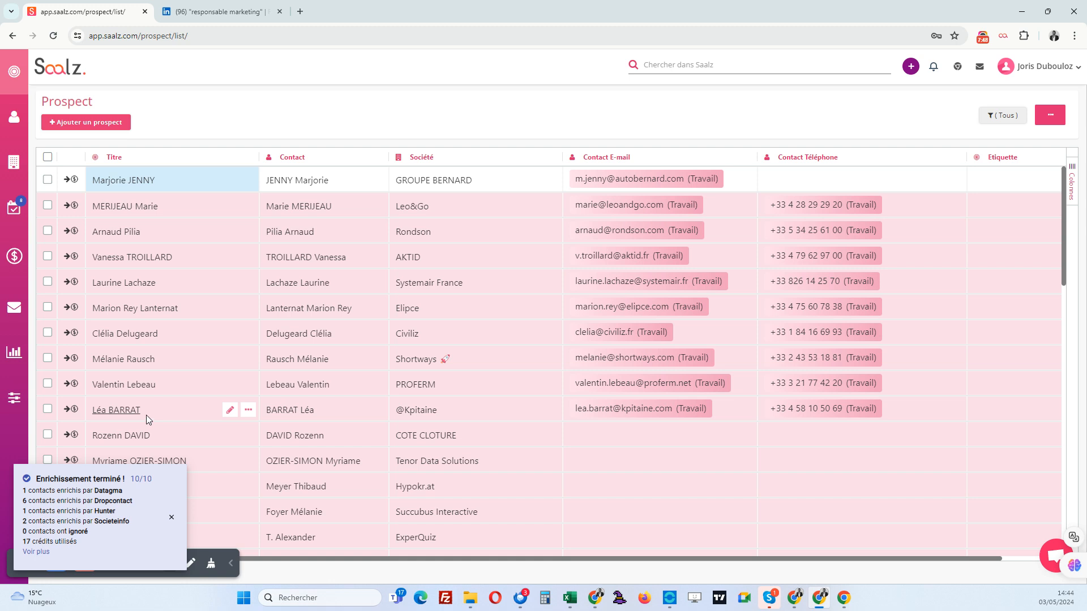
drag(144, 523, 10, 499)
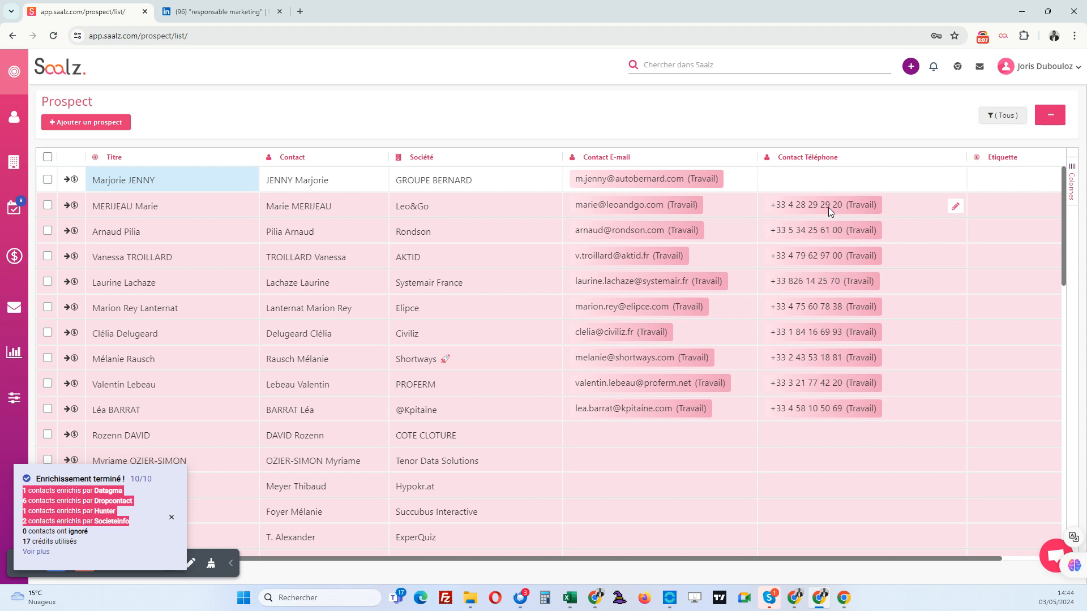
Launch the mobile number enrichment for the second to fourth prospects, and widen the contact phone column
click(48, 205)
click(48, 231)
click(47, 256)
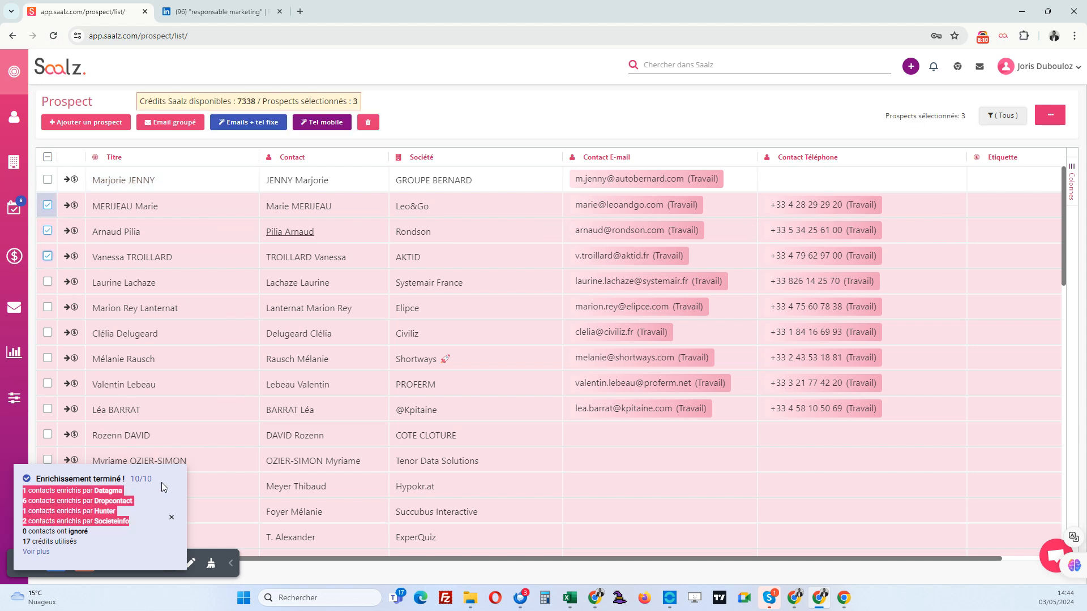
click(171, 520)
click(321, 122)
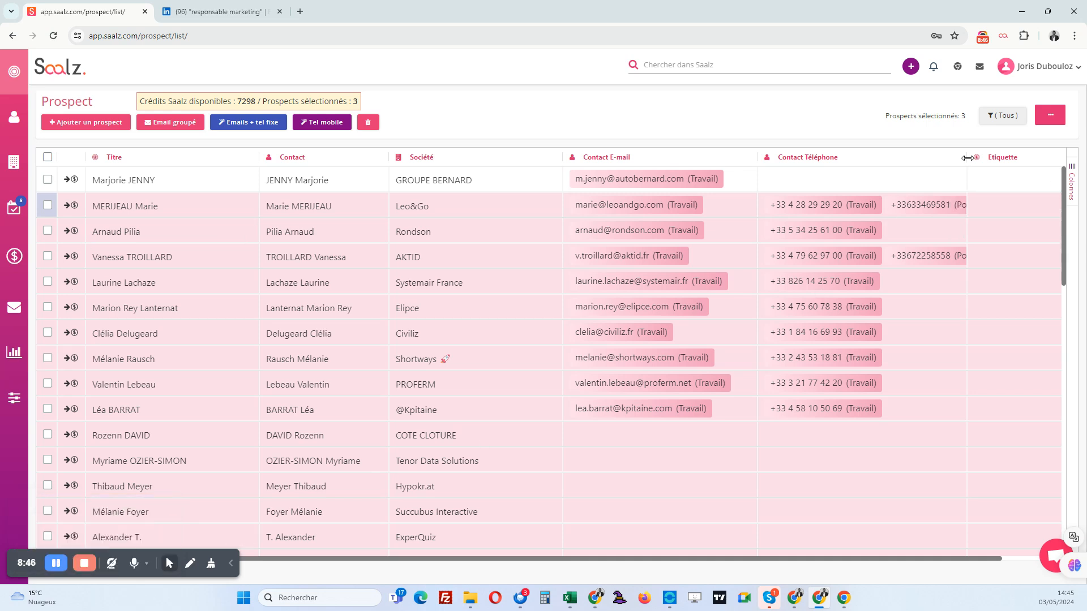
drag(967, 159, 1019, 161)
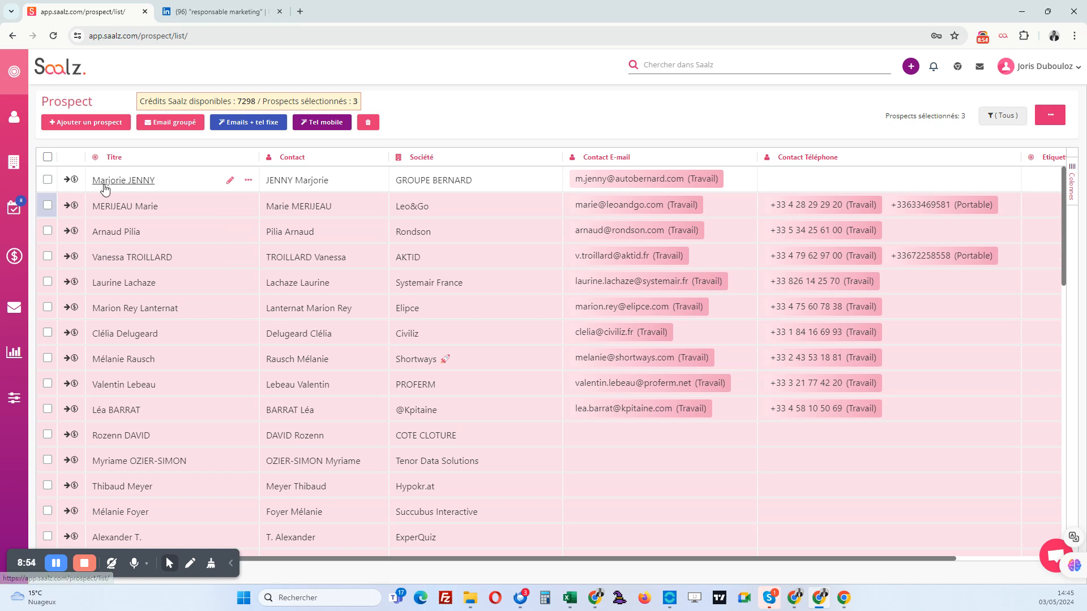
In the task list, mark the "fdgdfgf" task and the first prospect's "Relancer le prospect" task as done
click(12, 209)
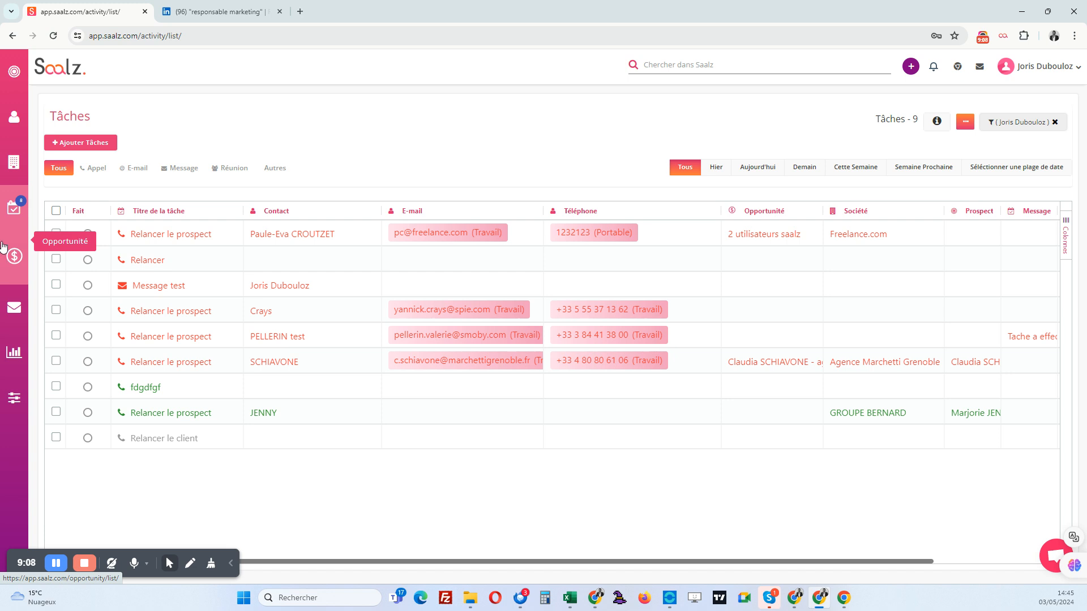
click(88, 388)
click(88, 389)
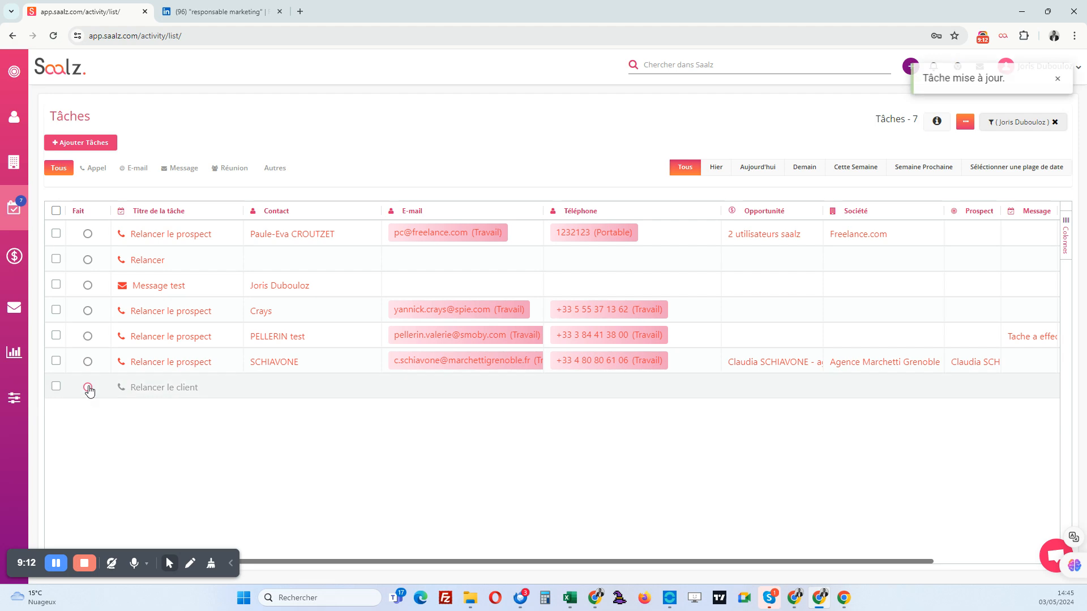
Reopen the first prospect's record and clear the unsaved draft note
click(14, 71)
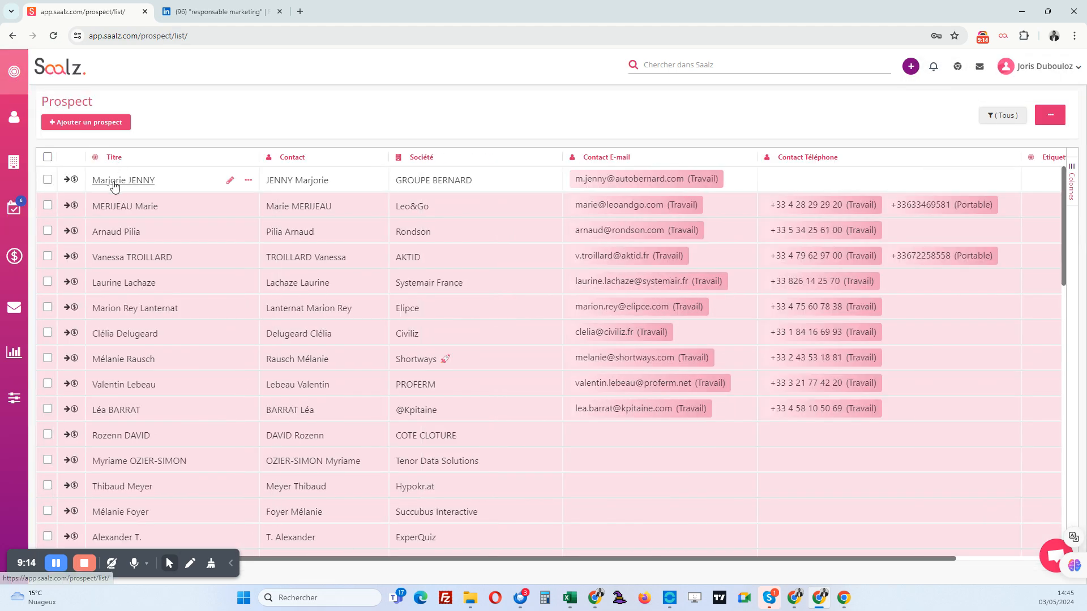
click(114, 181)
scroll(644, 448, down, 1)
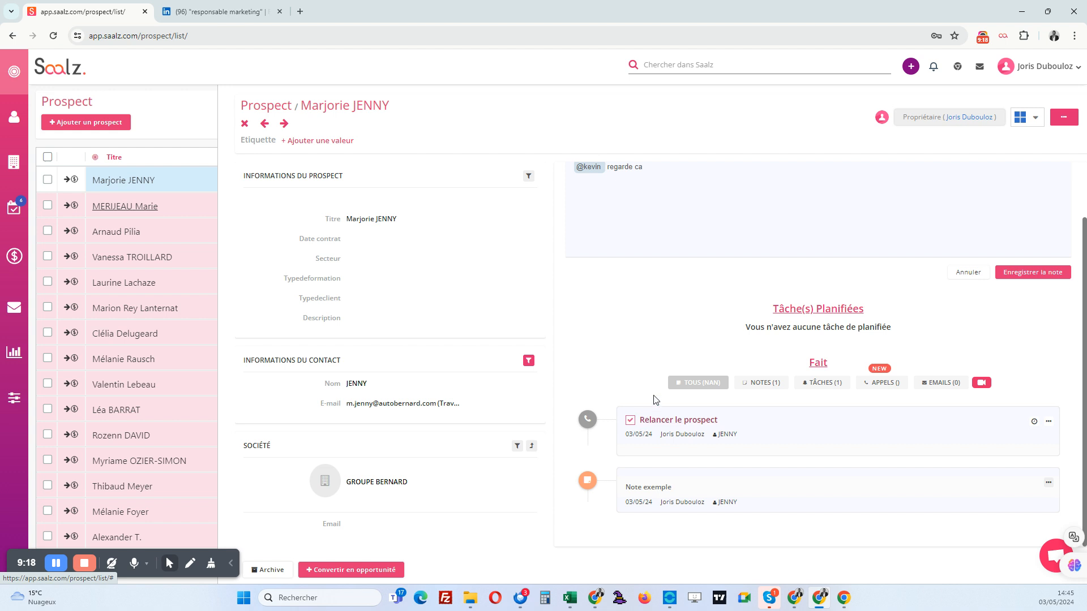
scroll(656, 403, up, 2)
drag(677, 247, 552, 239)
key(BackSpace)
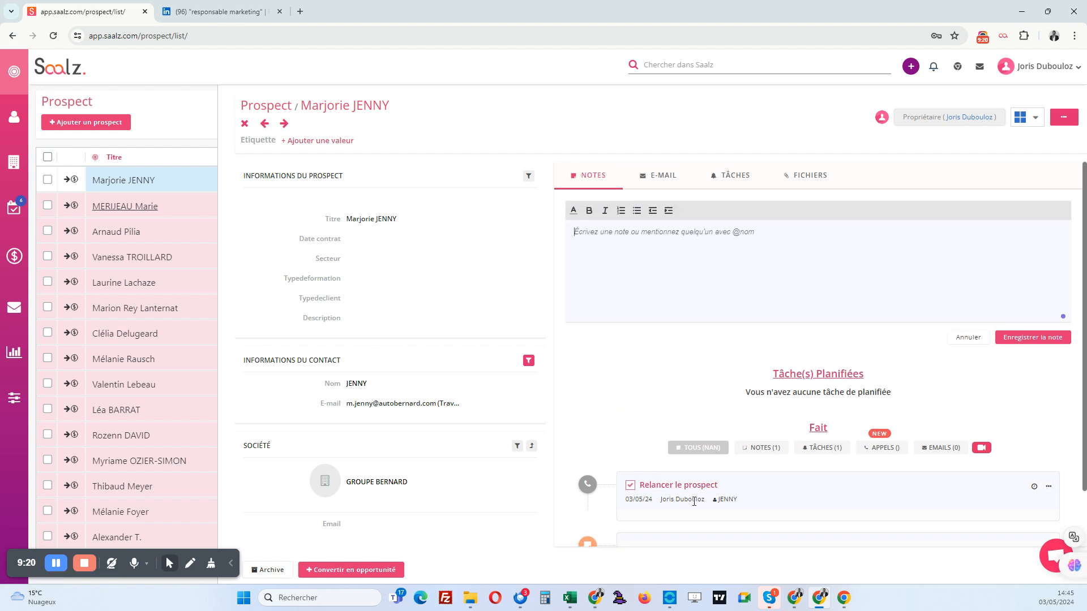
Set the "Relancer le prospect" task back to planned, and view its postponement options and the prospect's file upload area
click(630, 485)
click(1034, 402)
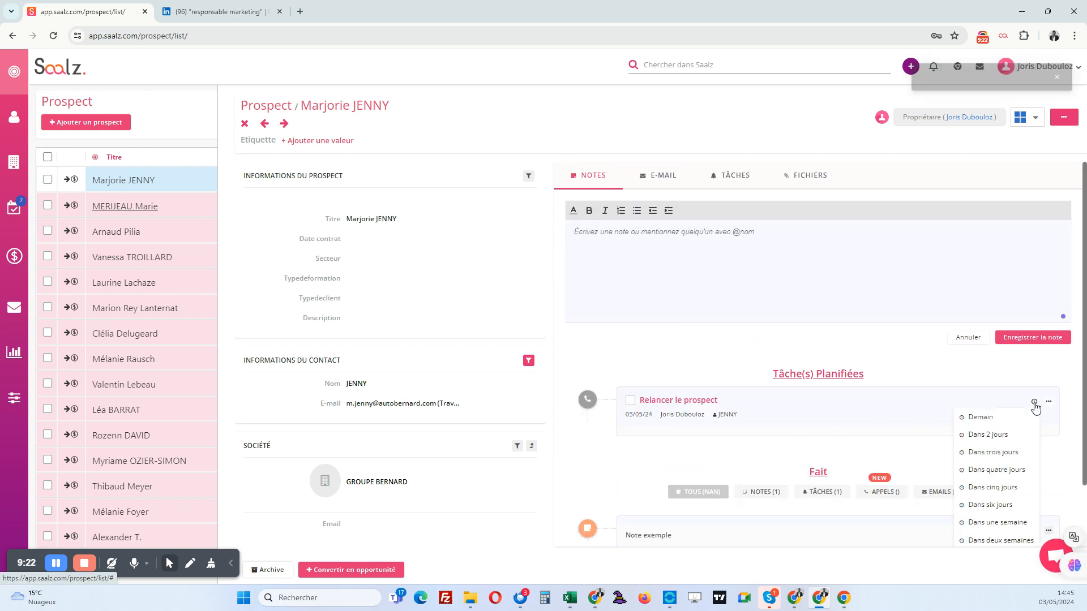
click(818, 342)
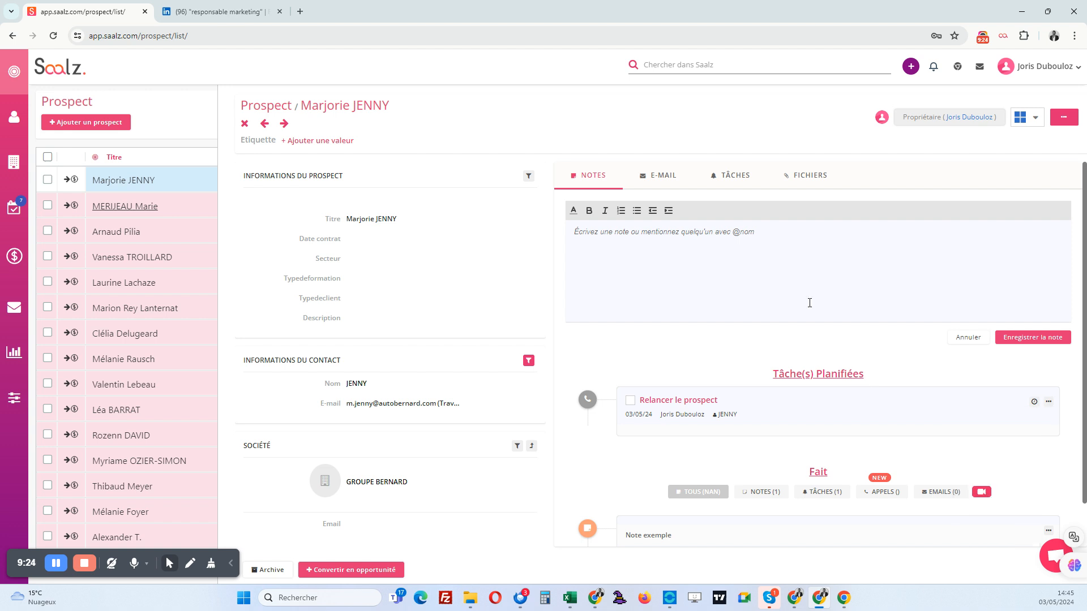
click(810, 175)
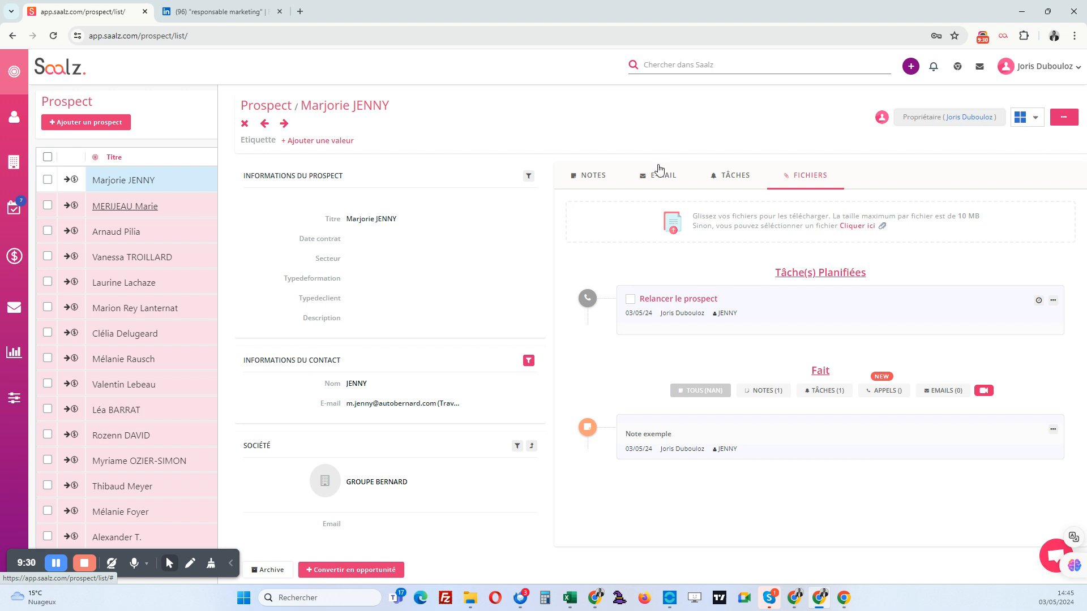
Tag the prospect with the "Lead Chaud" label and look through the other available labels
click(320, 141)
click(310, 176)
click(319, 142)
scroll(328, 306, down, 2)
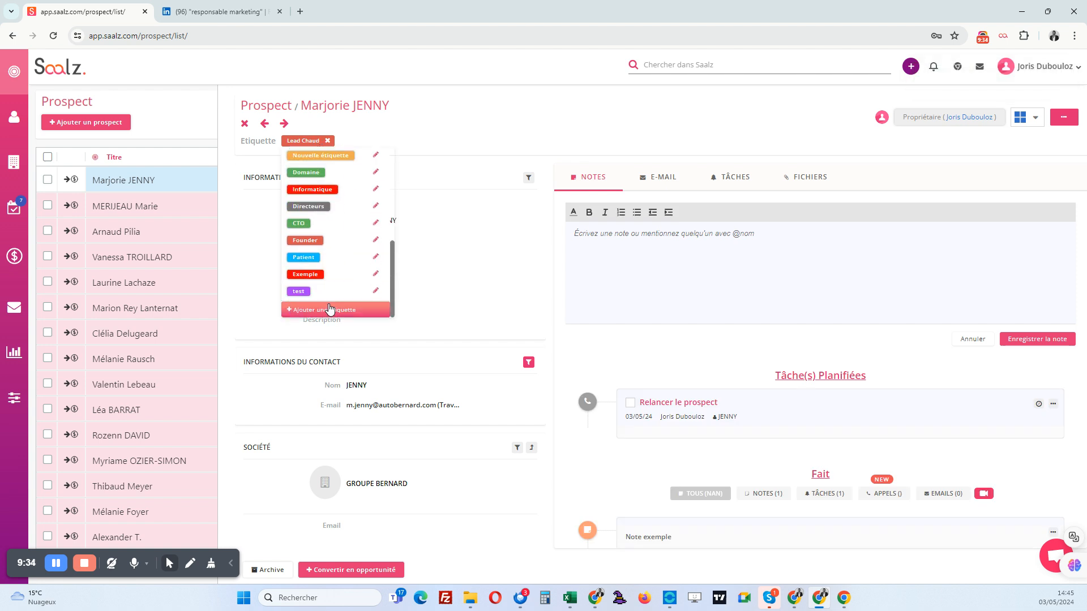
click(475, 126)
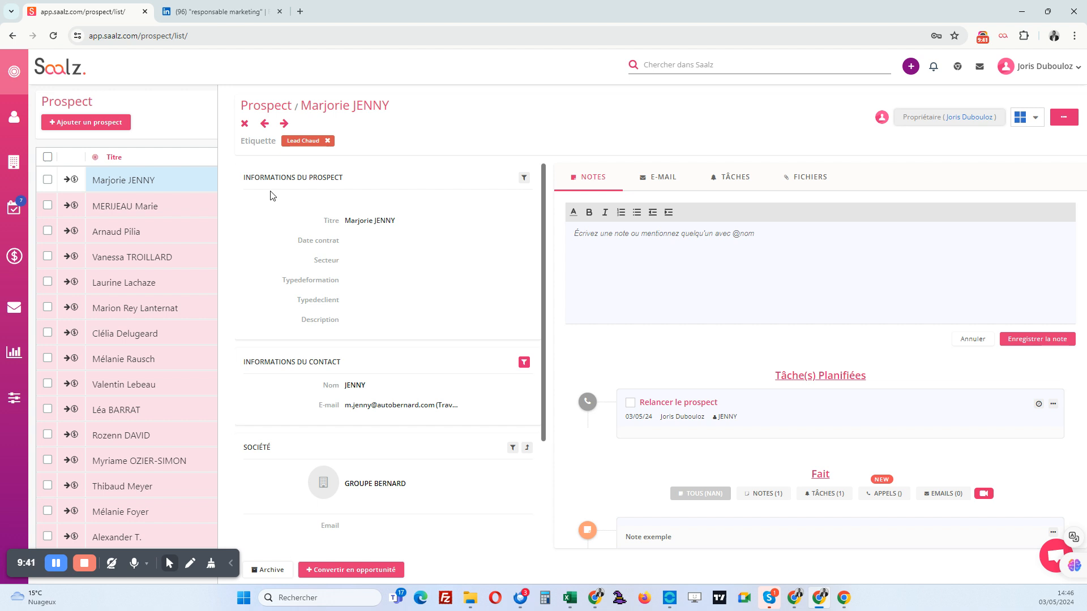
Start converting the prospect into an opportunity titled "1 utilisateur saalz" with a value of 540
click(352, 569)
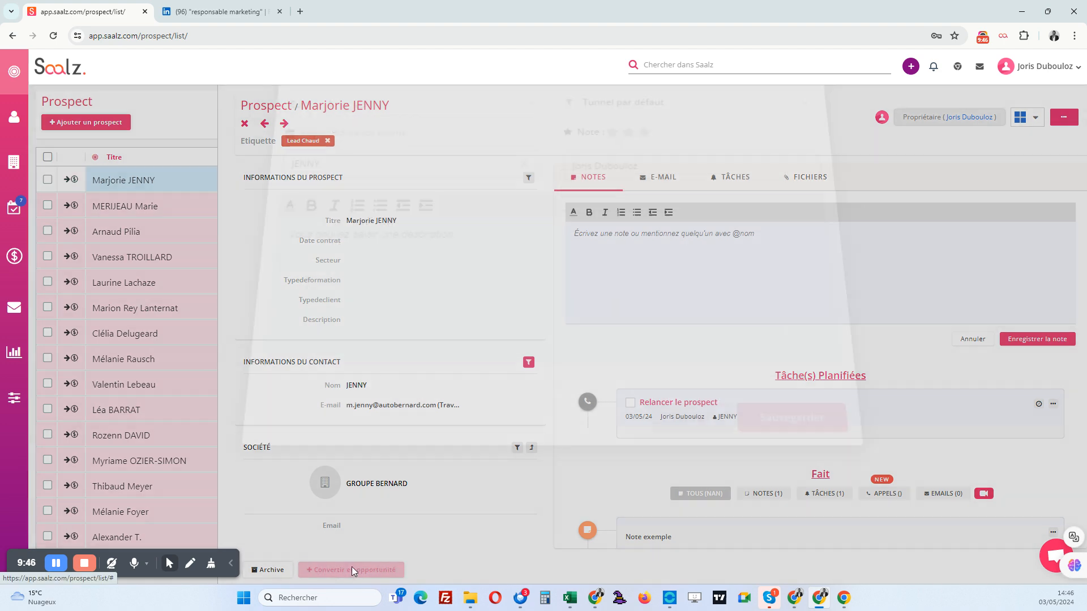
drag(441, 112, 368, 109)
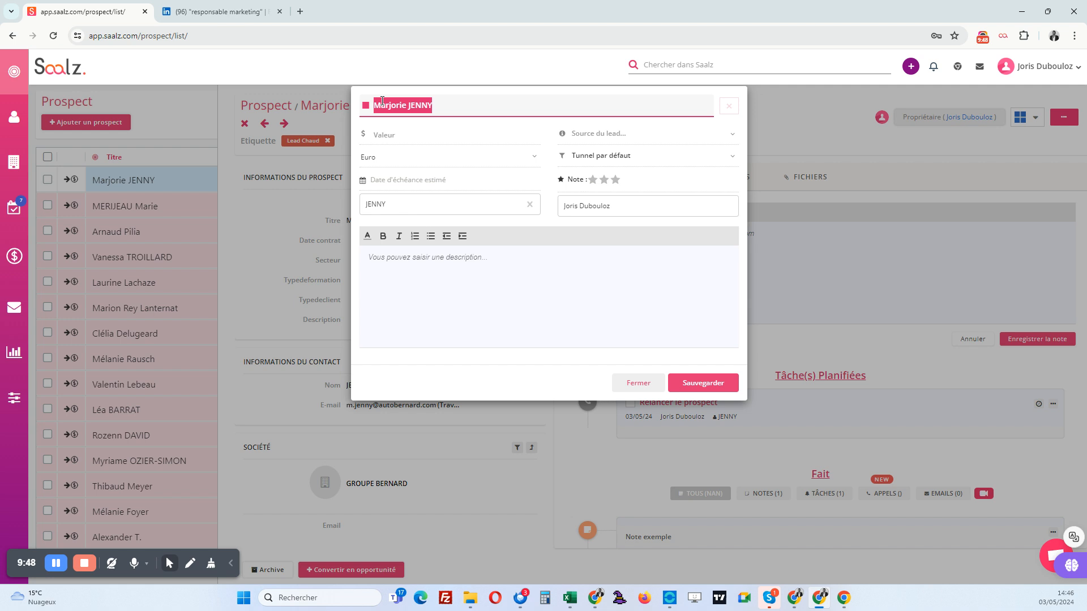
text(1 utilisateu)
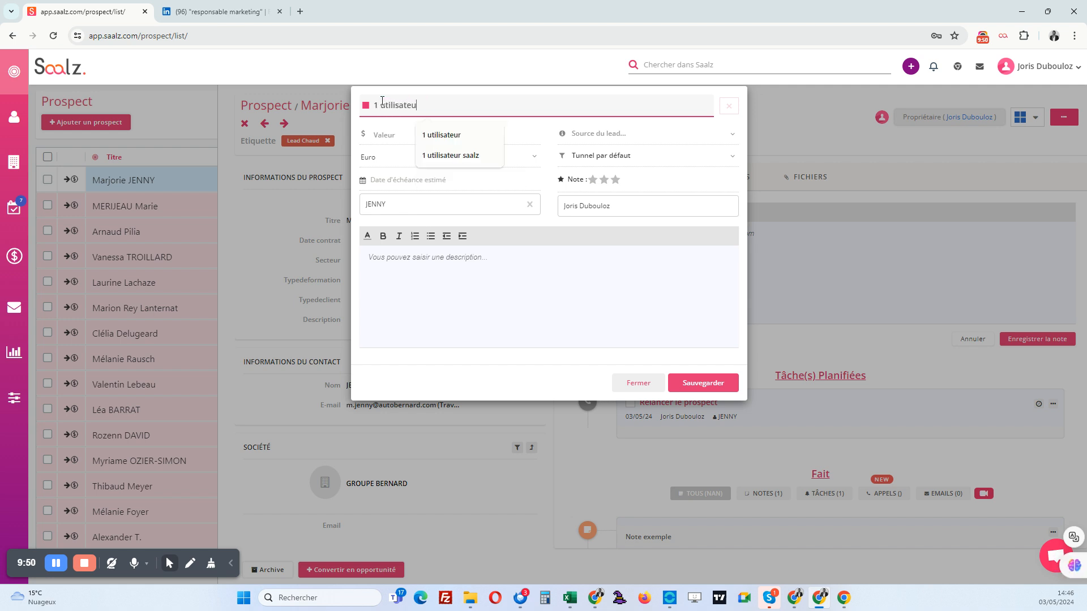
text(r saalz)
click(456, 134)
text(540)
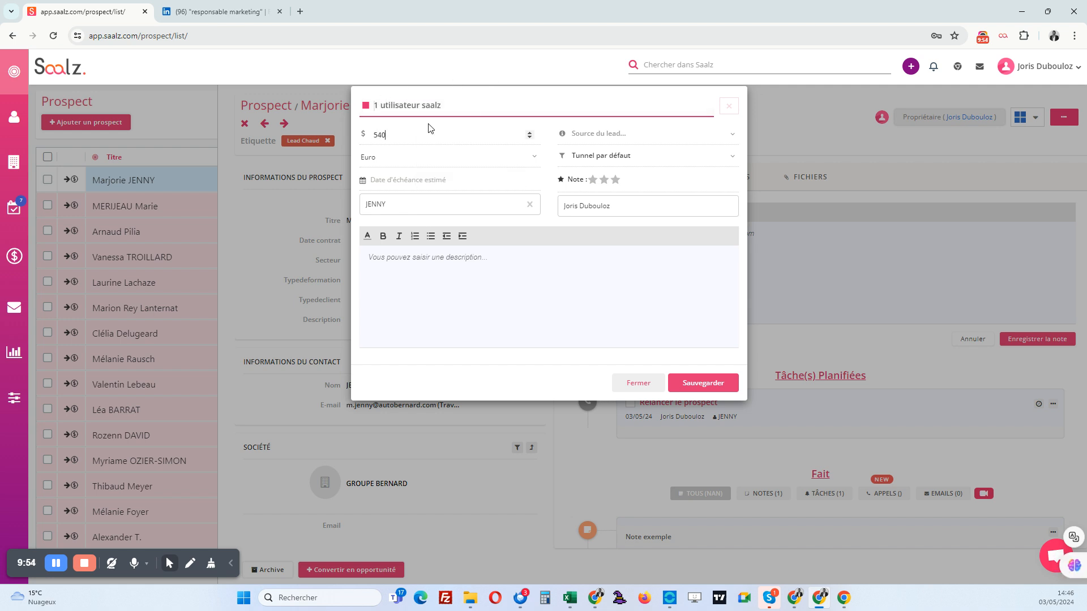
Set the opportunity's due date to 15-05-2024, its rating to two stars and its funnel to "Commercial 1 (Saalz)", and save it
click(431, 180)
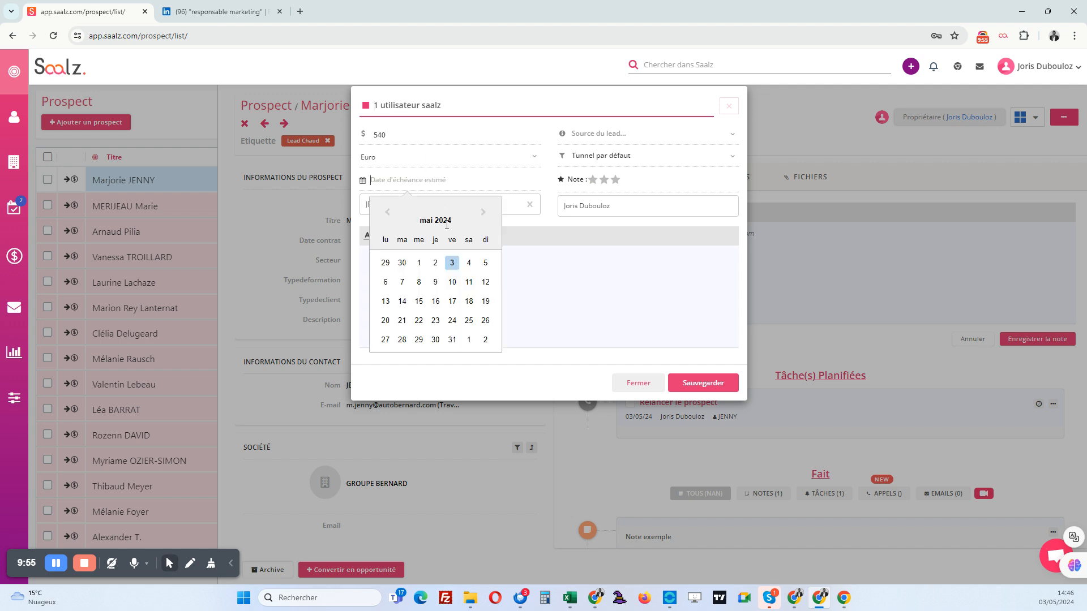
click(419, 302)
click(604, 181)
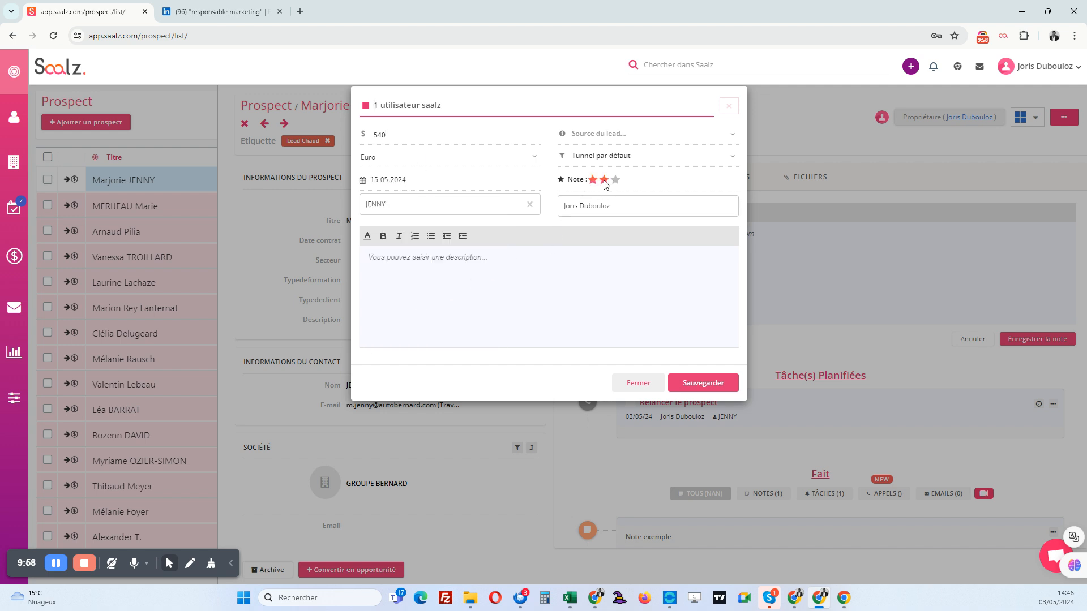
click(601, 163)
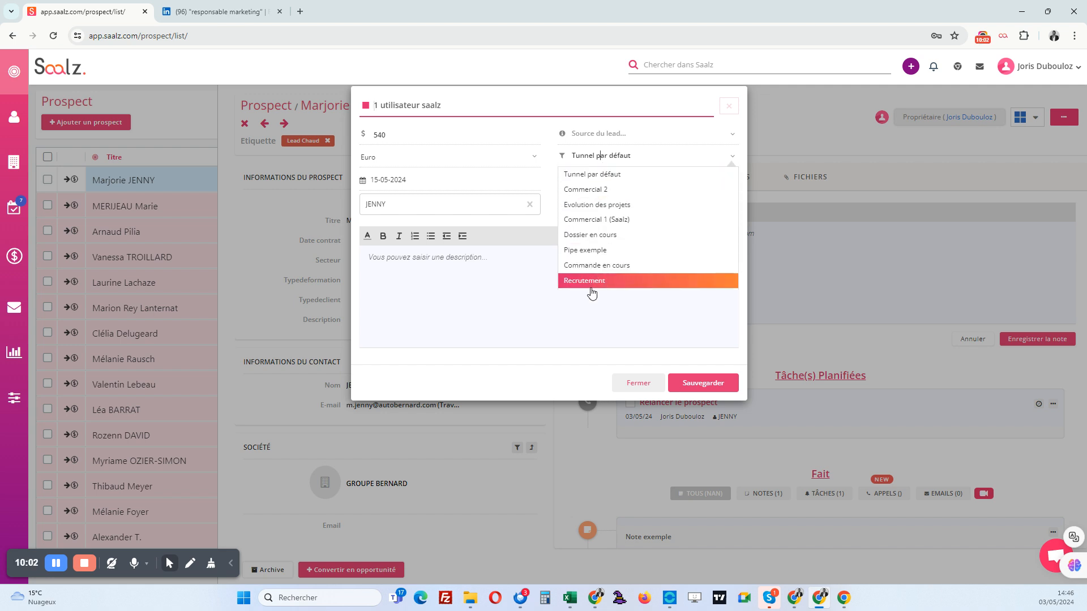
click(594, 222)
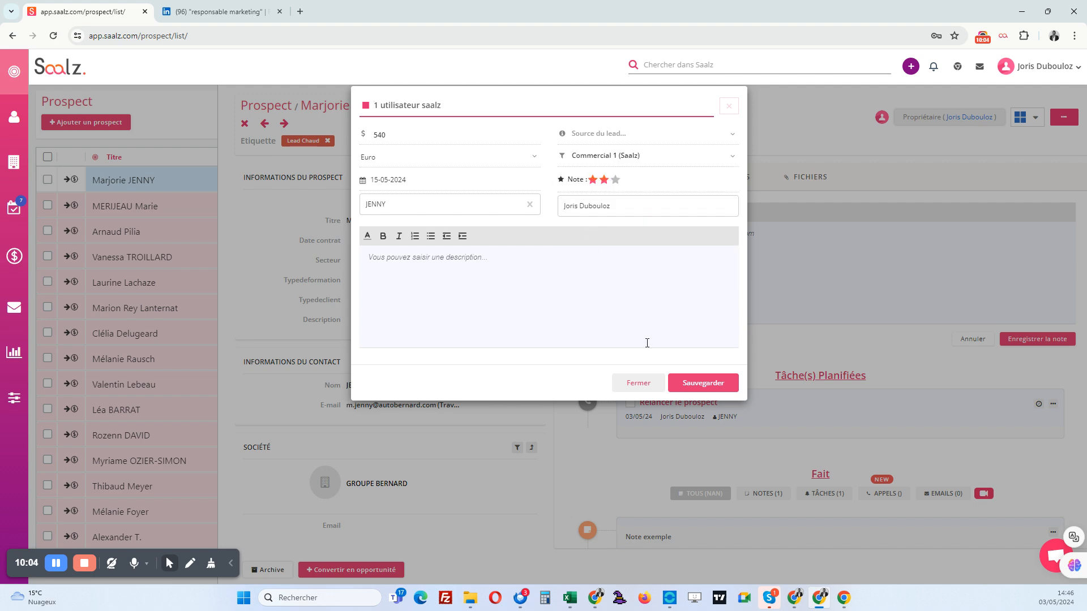
click(697, 383)
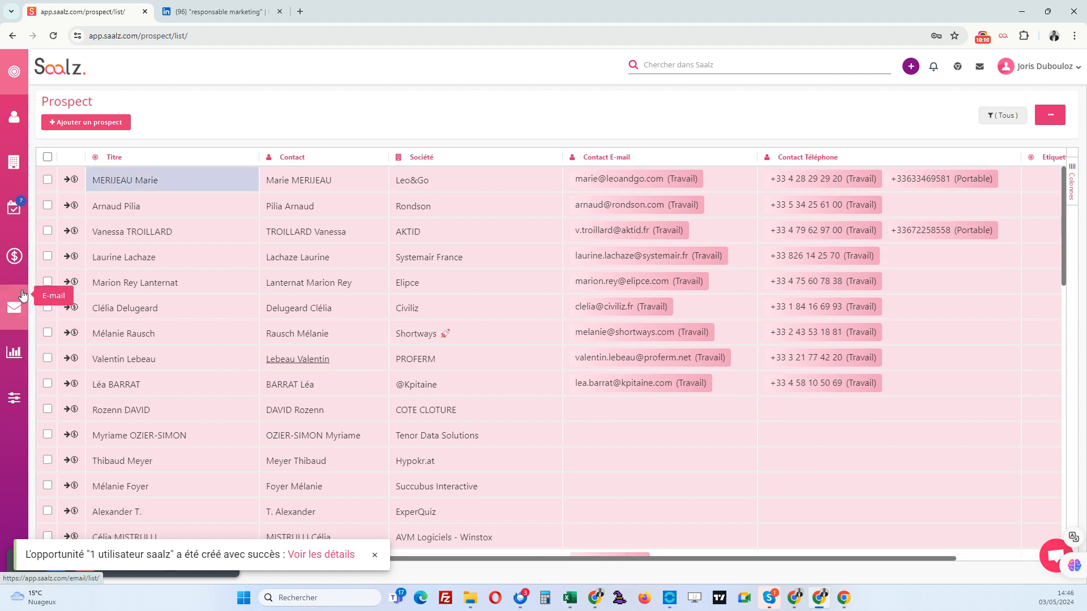
Show the opportunities board for the "Commercial 1 (Saalz)" funnel and view the list of available funnels
click(16, 257)
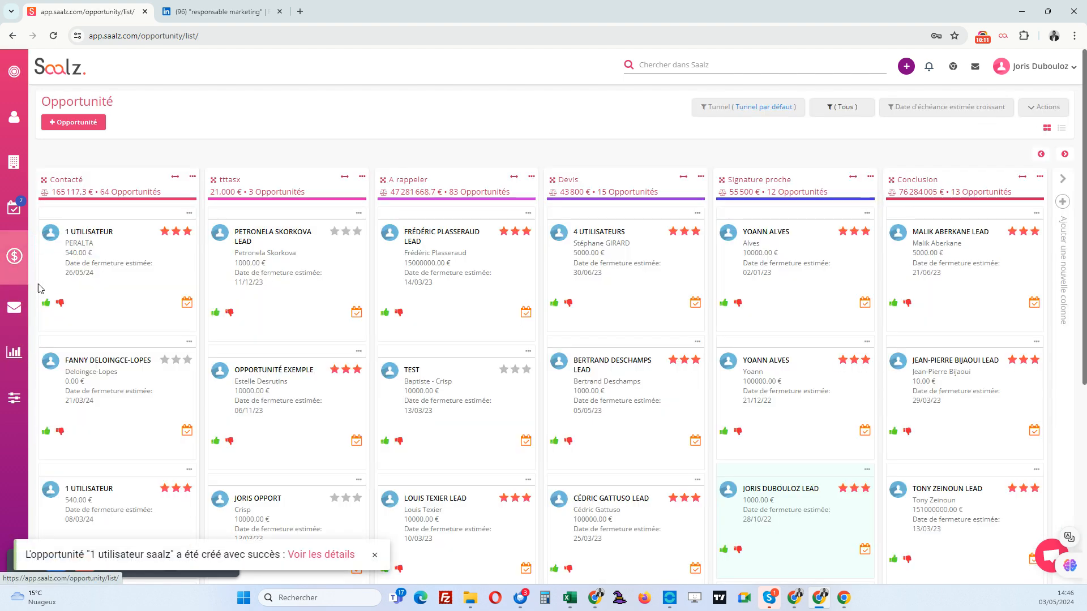
click(766, 108)
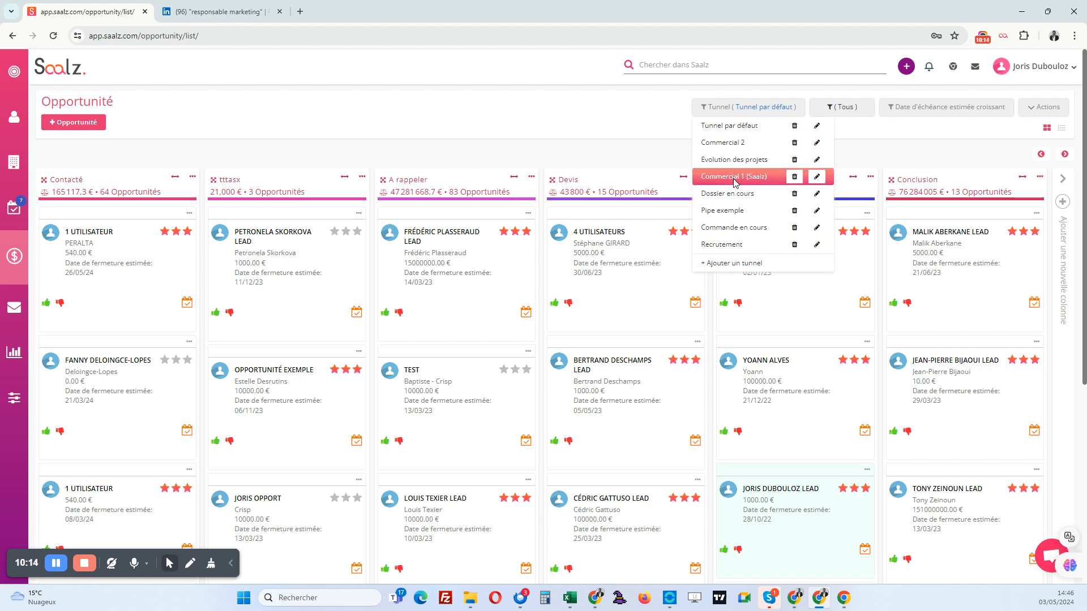
click(735, 180)
click(742, 108)
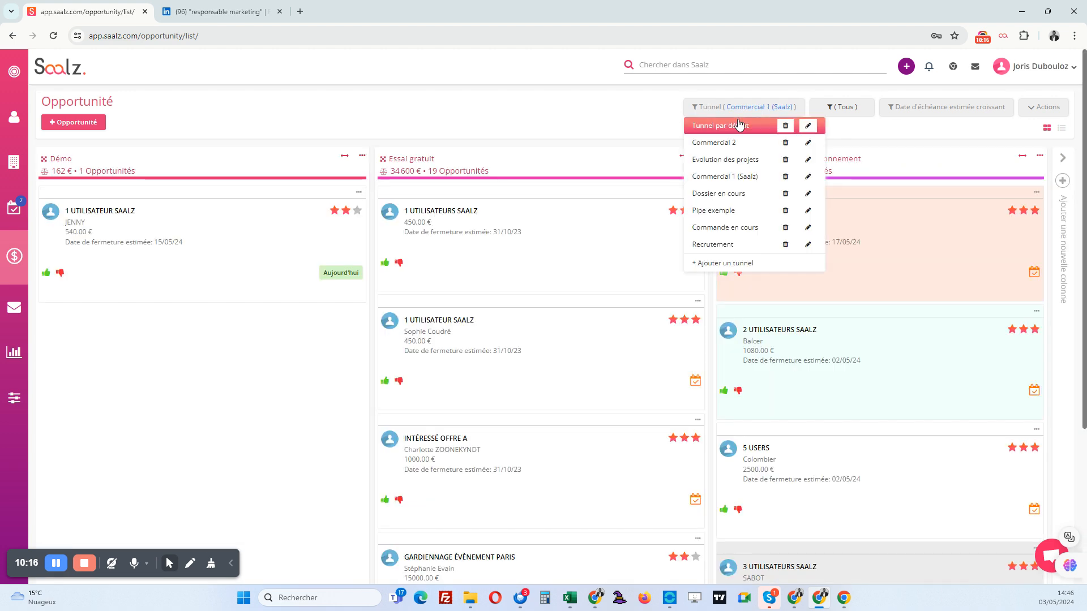
click(626, 125)
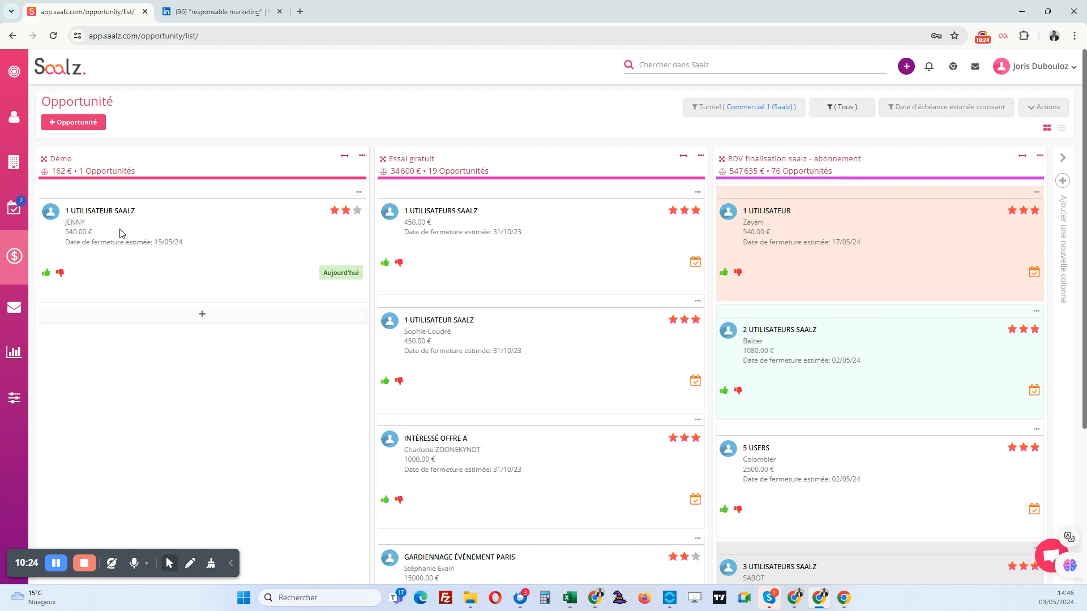
Move the "1 utilisateur saalz" opportunity from "Démo" to the "RDV finalisation saalz - abonnement" stage and colour its card grey
drag(130, 240, 835, 217)
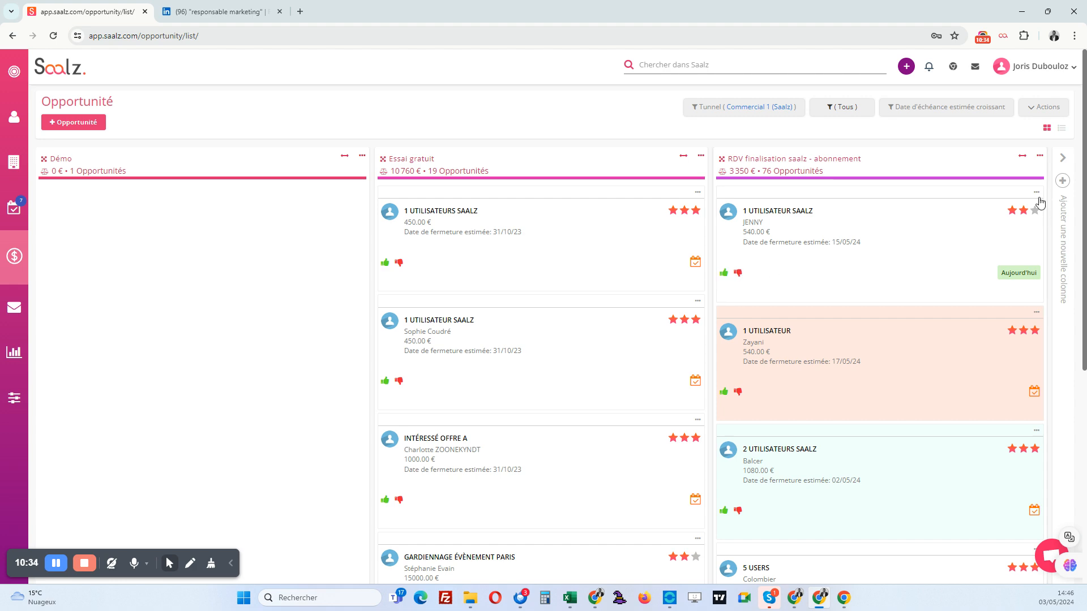
click(696, 262)
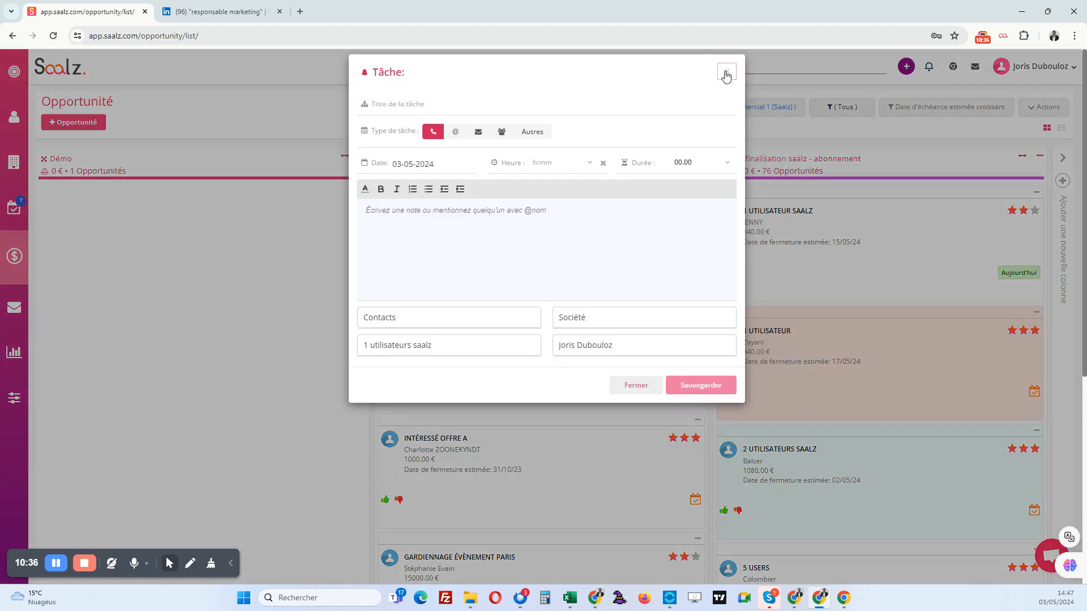
click(727, 73)
click(1037, 192)
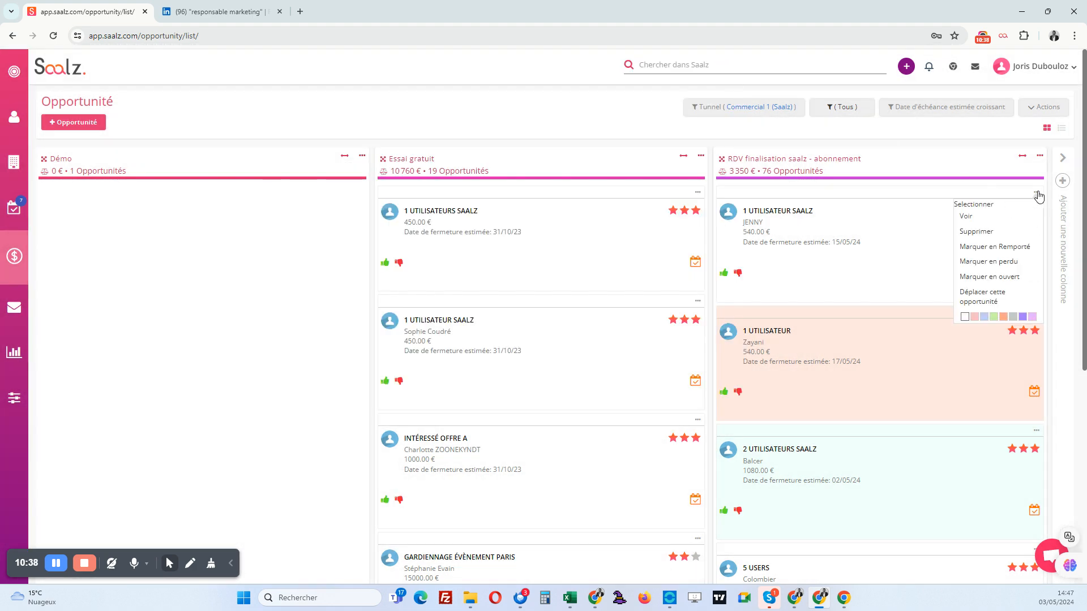
click(1012, 317)
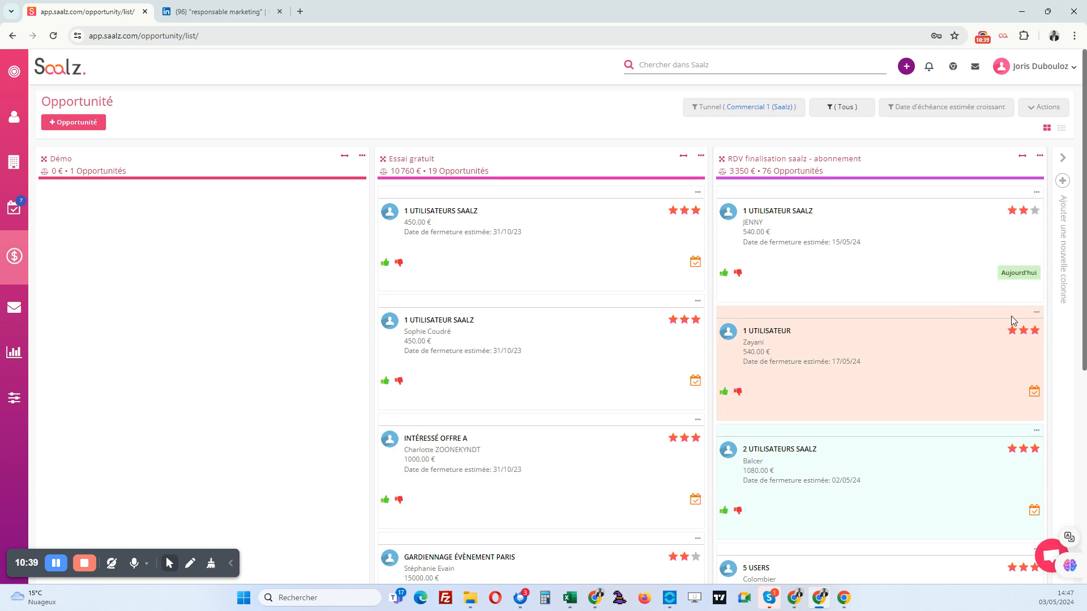
View the form for adding a stage, look at the "Commercial 2" funnel, and return to "Commercial 1 (Saalz)"
click(1062, 182)
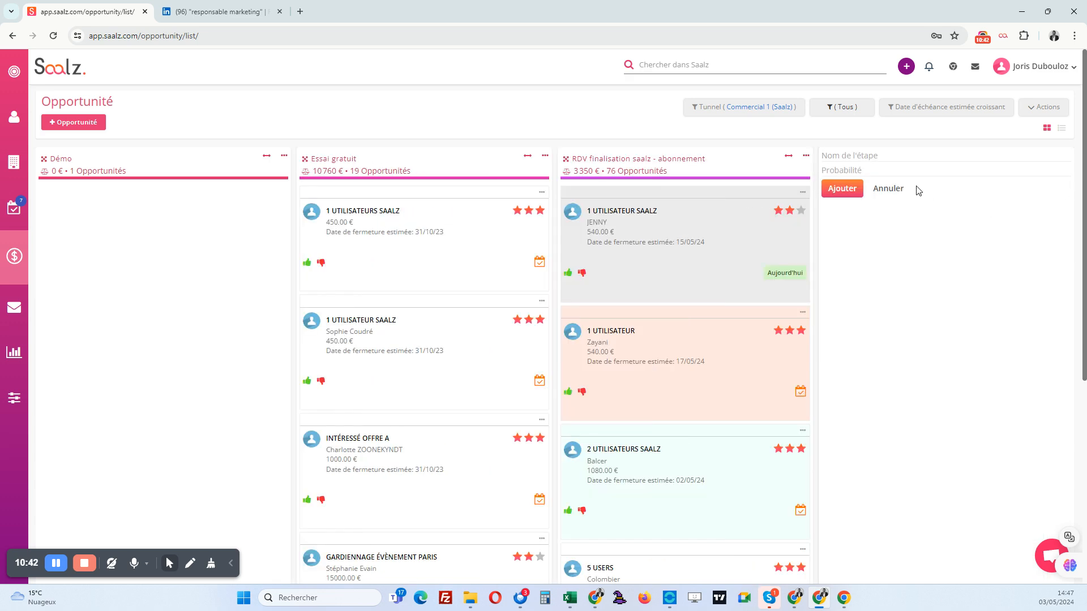
click(888, 189)
click(747, 107)
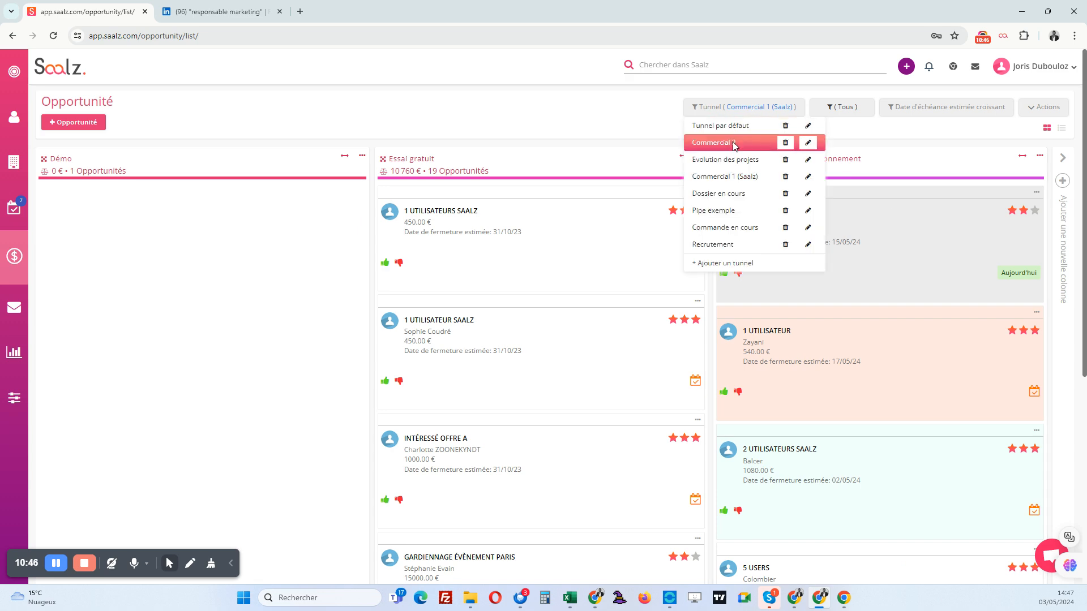
click(733, 142)
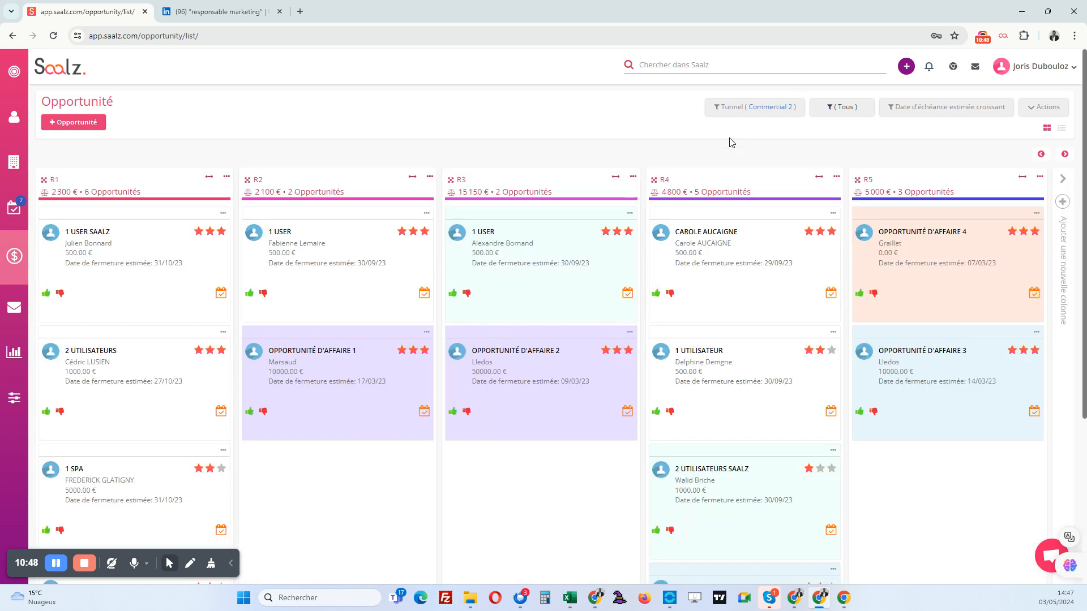
click(746, 109)
click(730, 191)
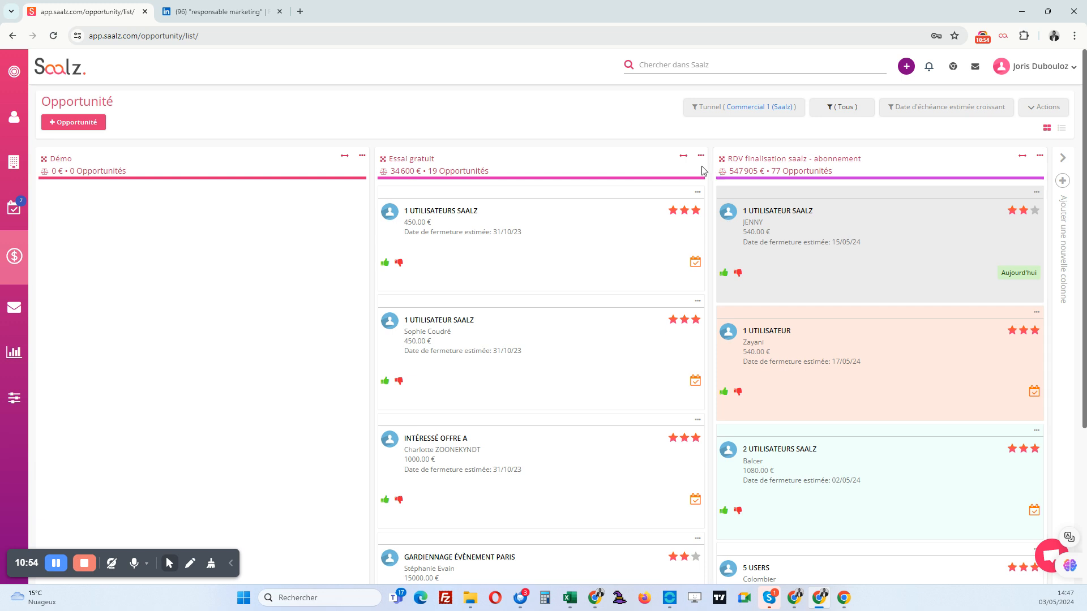
Look through the quick and custom filters and apply the custom filter "opportunité valeur supérieur a 5000" to the board
click(848, 110)
click(826, 134)
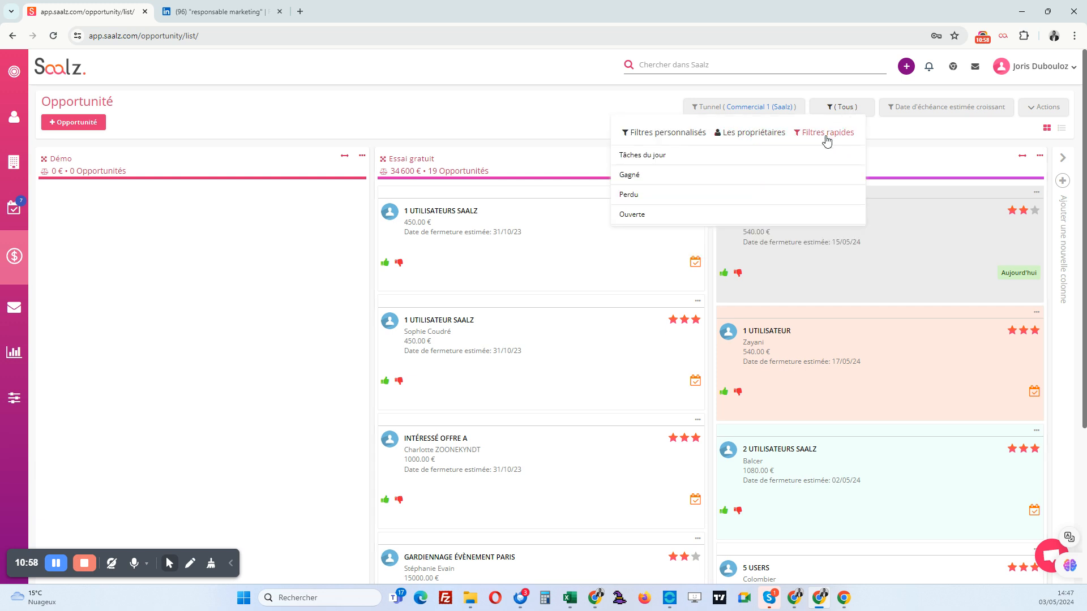
click(663, 135)
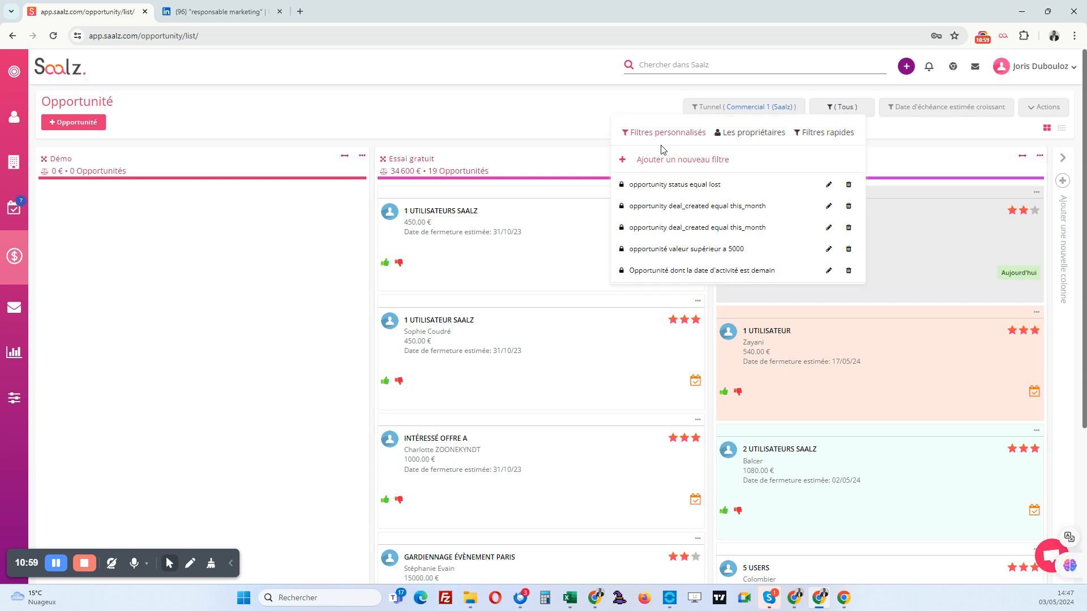
click(706, 248)
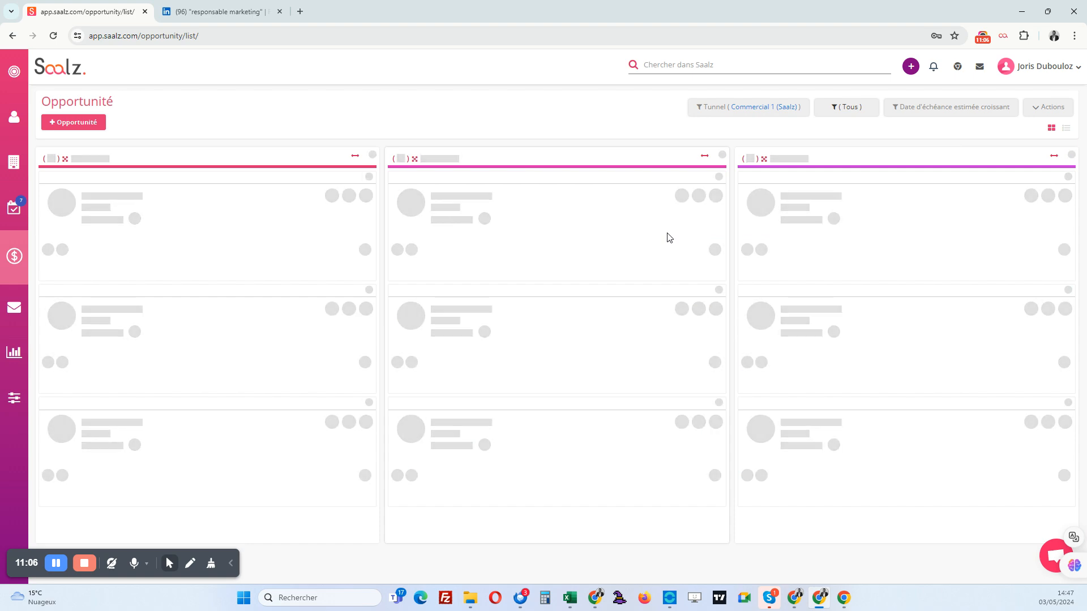
Filter the opportunities board with the quick filter "Tâches du jour" instead
click(815, 116)
click(826, 133)
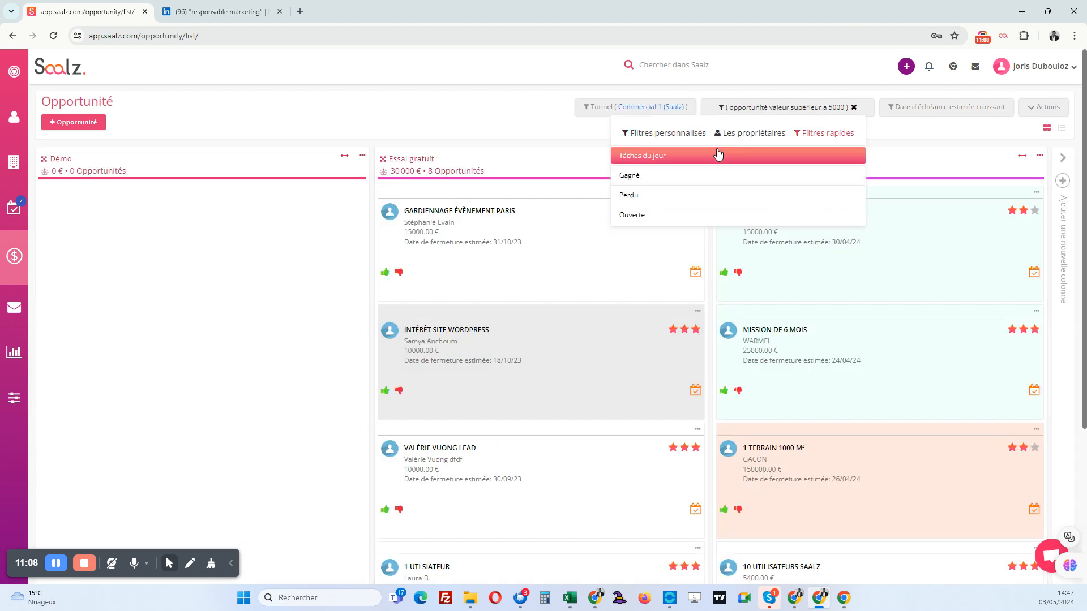
click(656, 162)
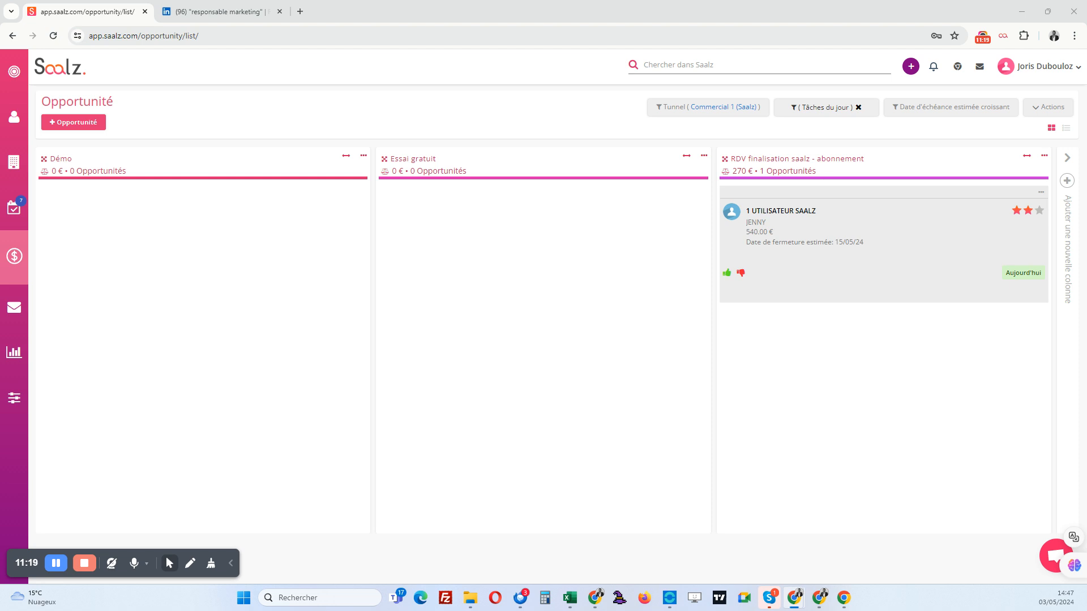
Mark the "Relancer le prospect" task in the "1 utilisateur saalz" opportunity as done, and clear the filter on the opportunities board
click(782, 210)
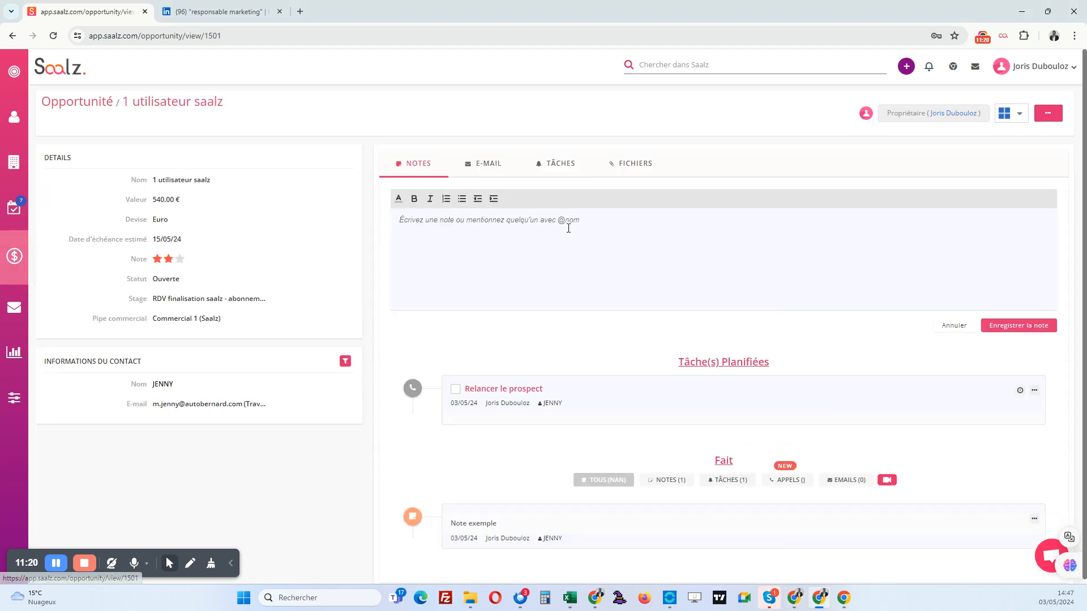
click(456, 389)
click(14, 259)
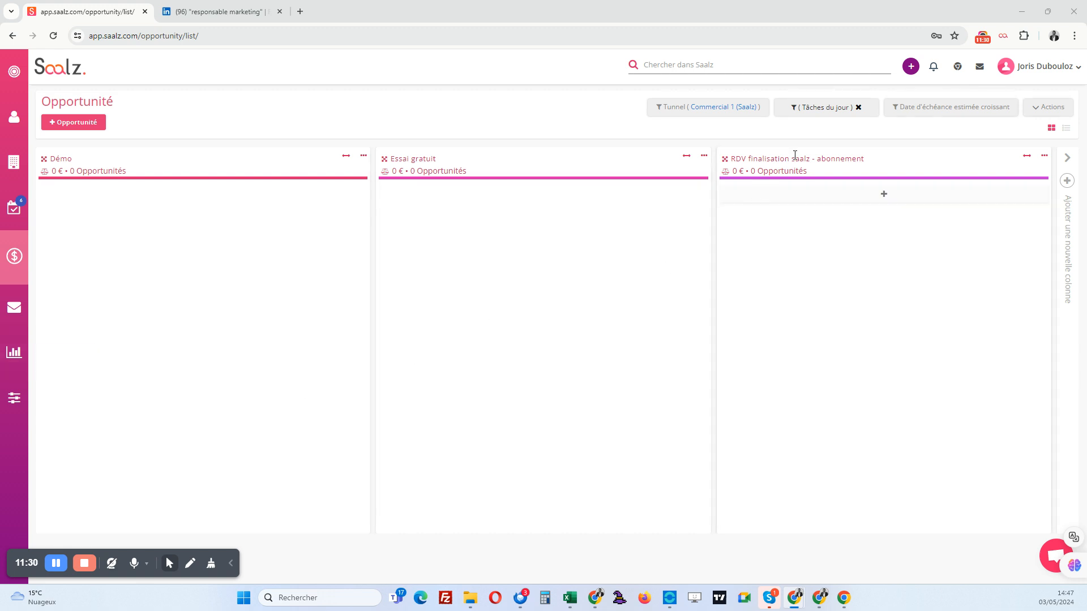
click(858, 107)
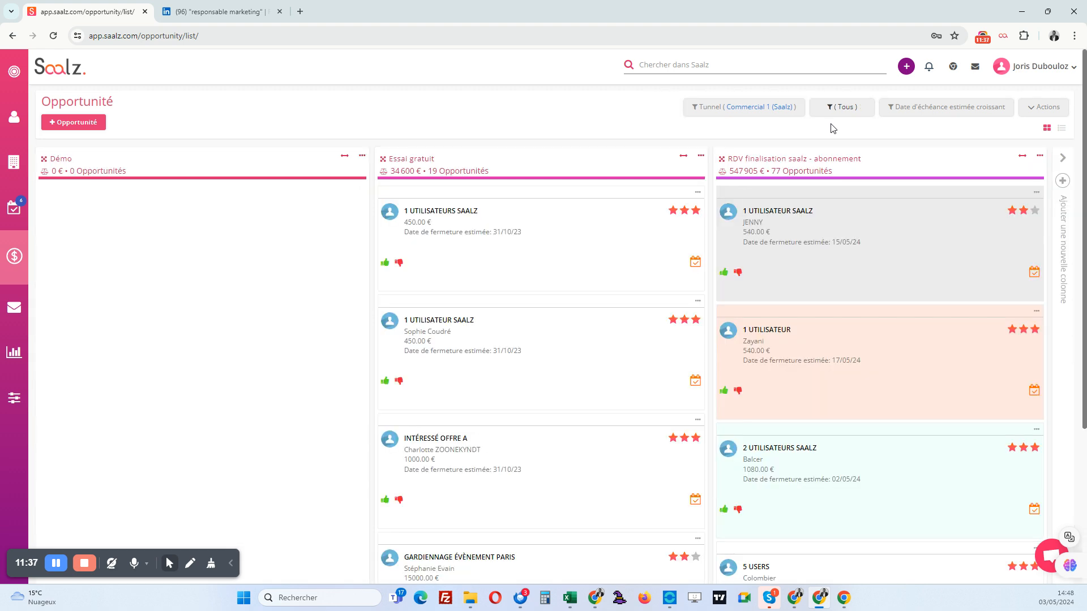
Switch to the other Saalz window, maximize it, and examine the notes and completed task in the prospect's activity history
key(alt+Tab)
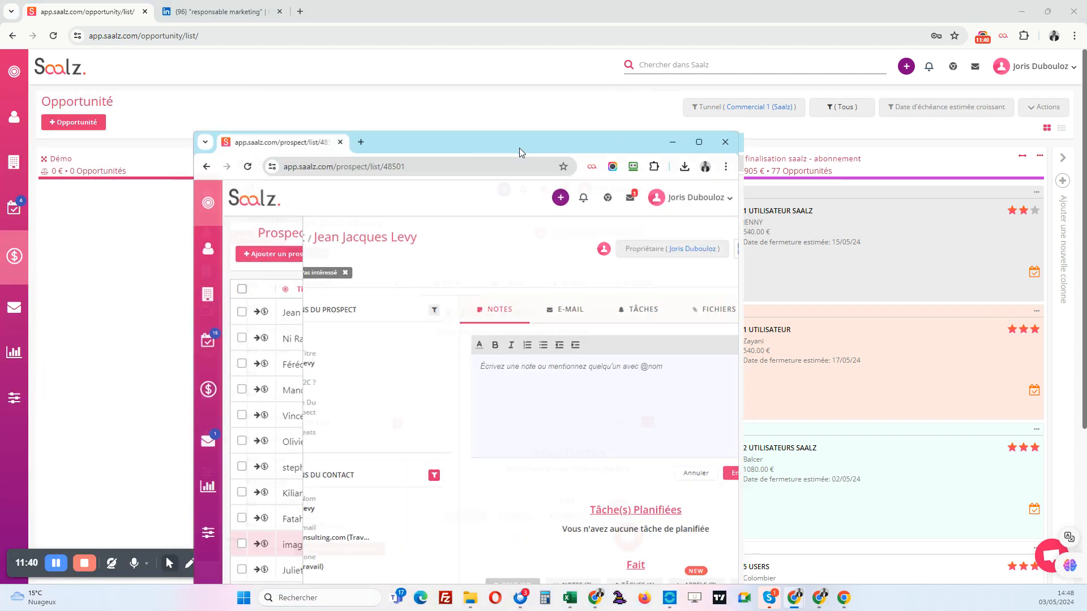
double_click(519, 148)
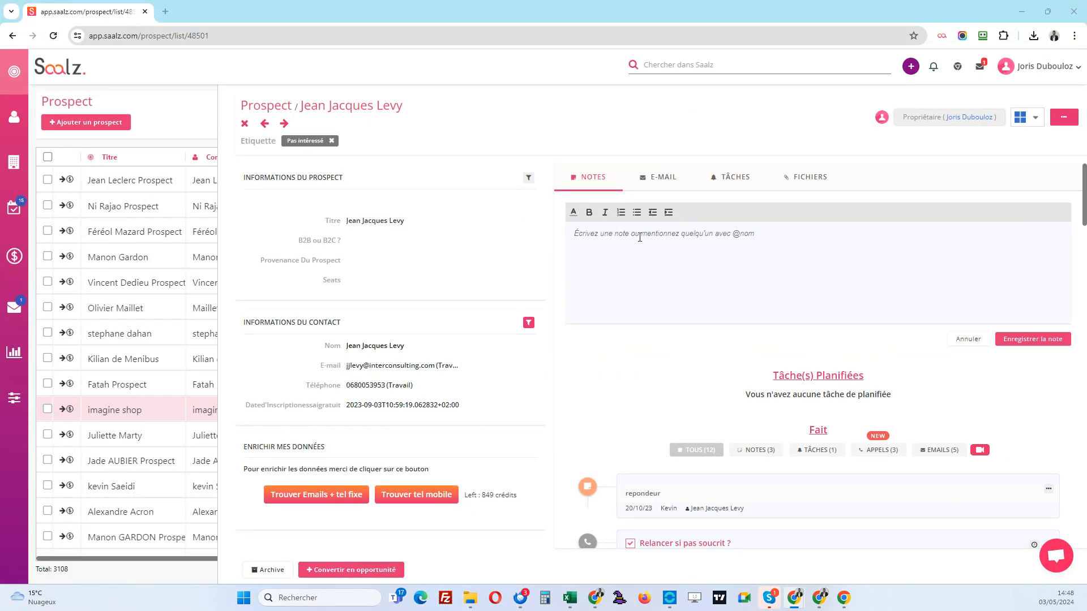
scroll(638, 240, down, 3)
drag(673, 324, 621, 321)
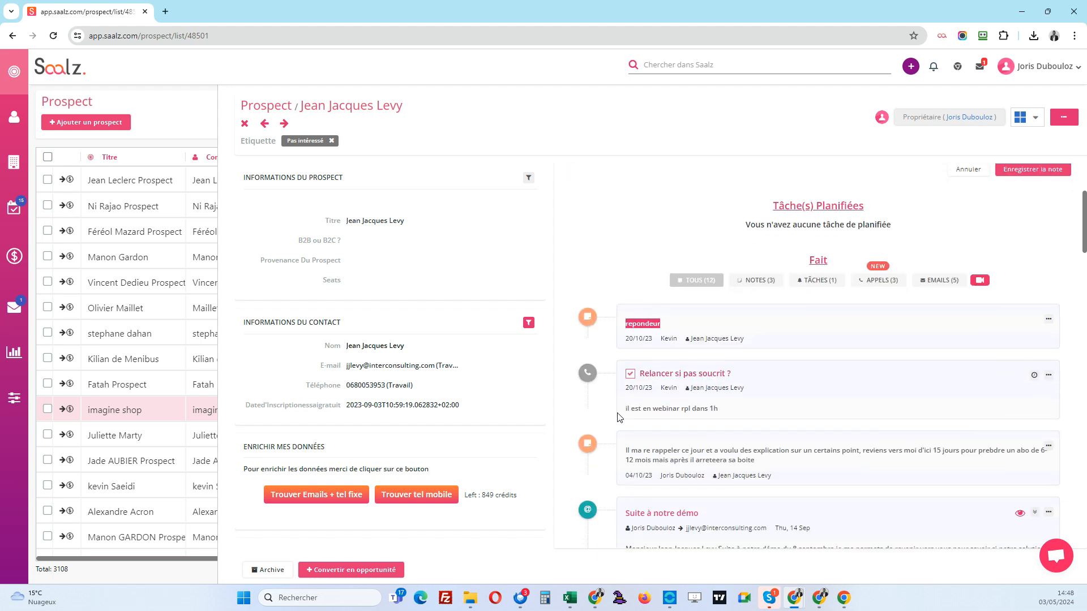
triple_click(741, 461)
drag(666, 476, 688, 475)
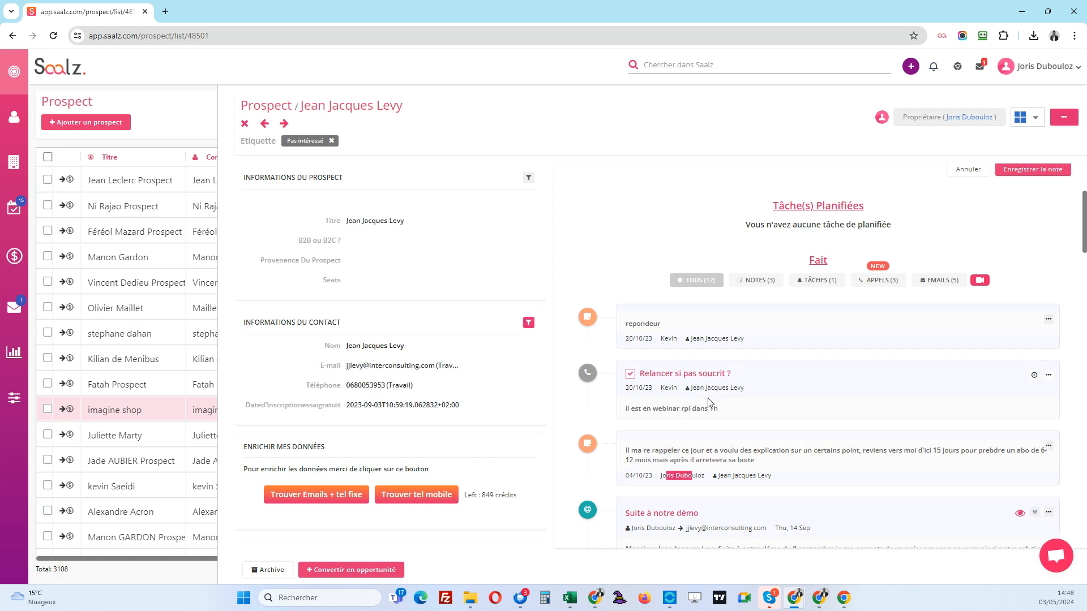
scroll(729, 405, down, 2)
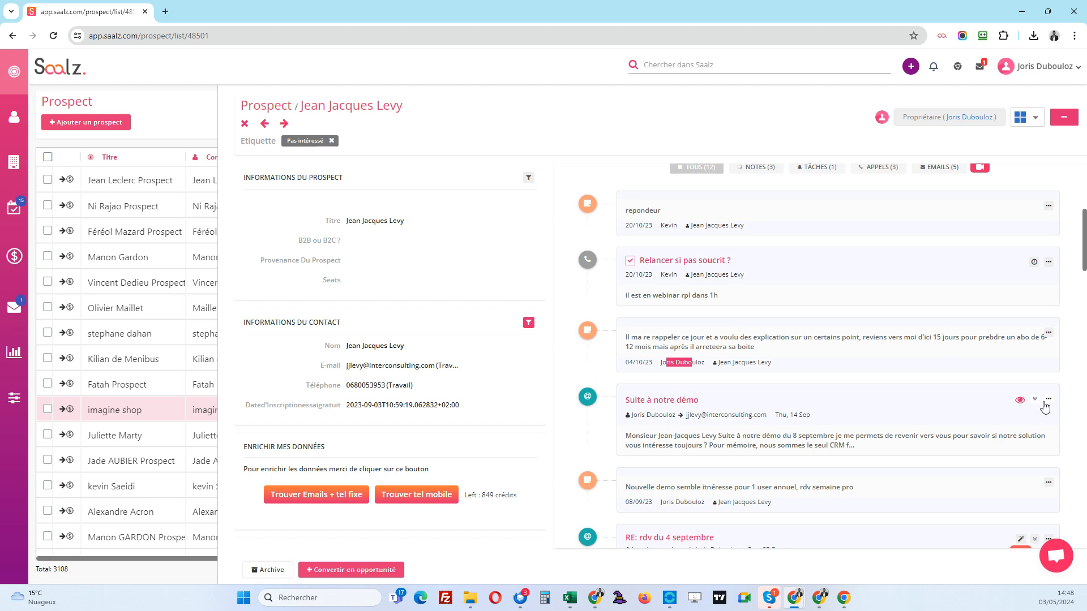
Expand the "Suite à notre démo" e-mail in the prospect's history and view its opening times
click(1035, 400)
scroll(709, 322, down, 3)
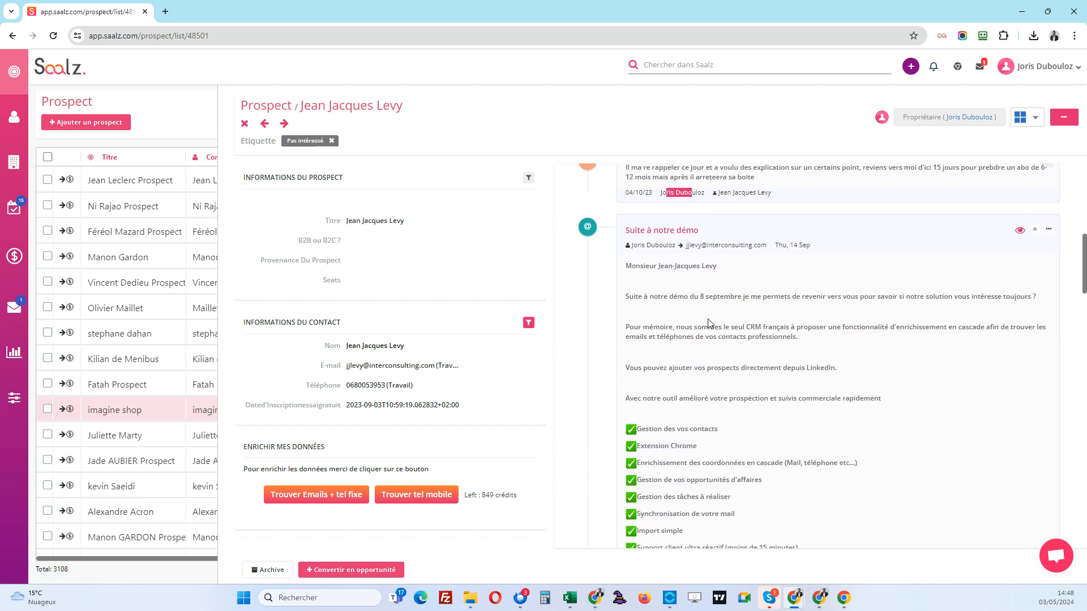
scroll(935, 284, up, 2)
mouse_move(1021, 345)
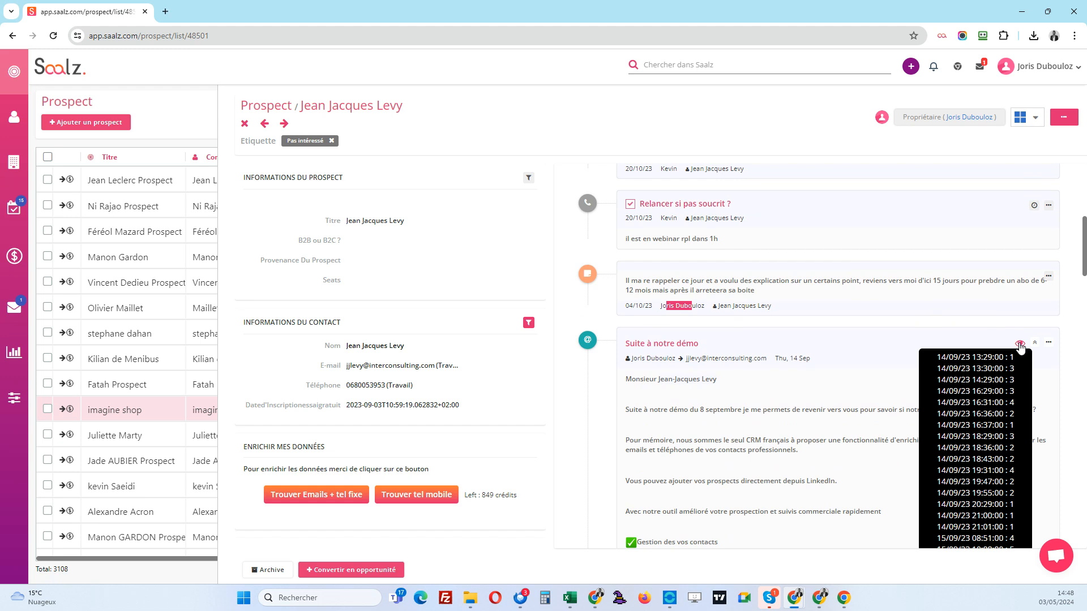
Examine the older note about the new demo and expand the prospect's "RE: rdv du 4 septembre" e-mail reply
scroll(809, 347, down, 10)
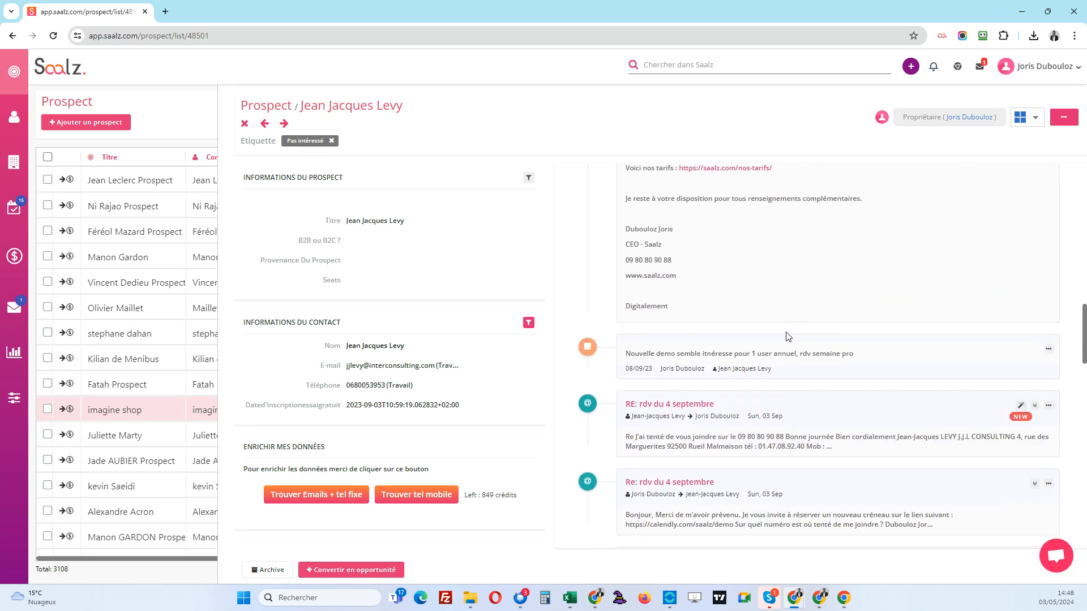
drag(673, 297, 704, 297)
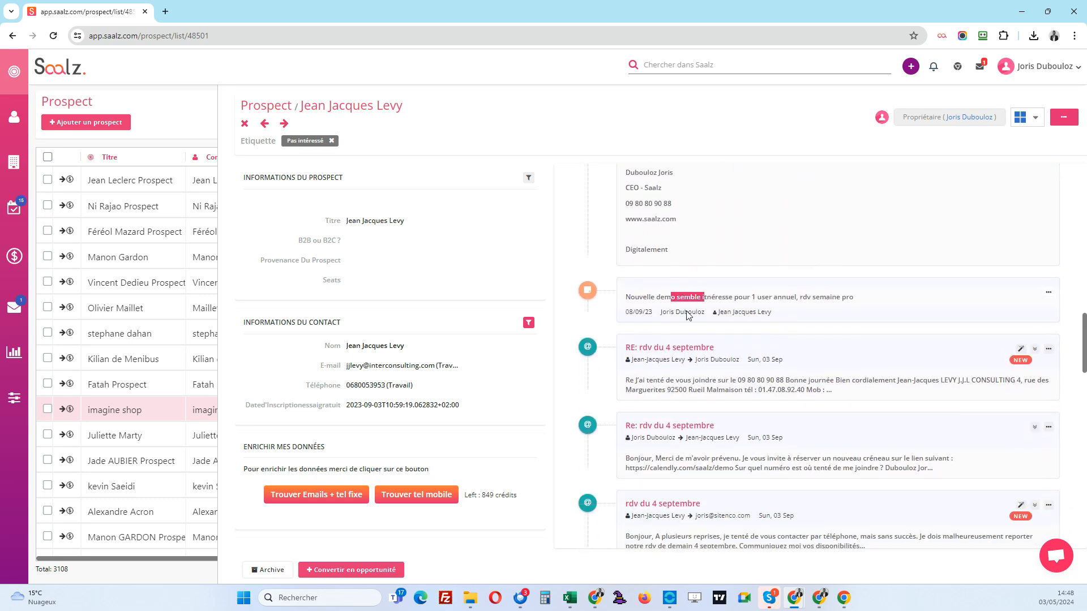
click(1040, 352)
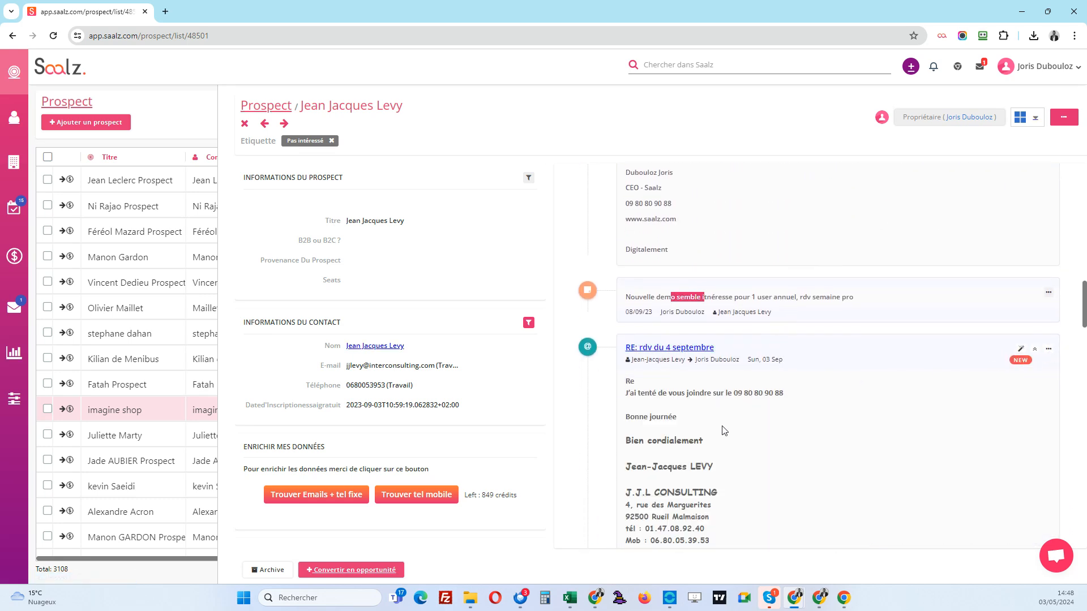
Examine the rest of the prospect's history down to the earliest call, and close that browser window
scroll(719, 396, down, 10)
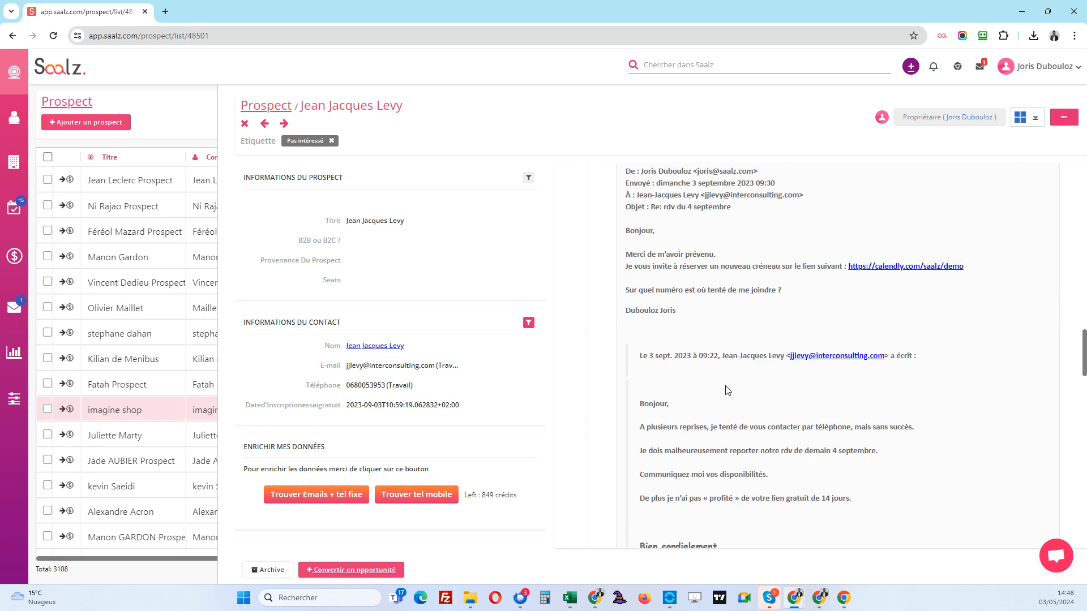
scroll(728, 374, down, 4)
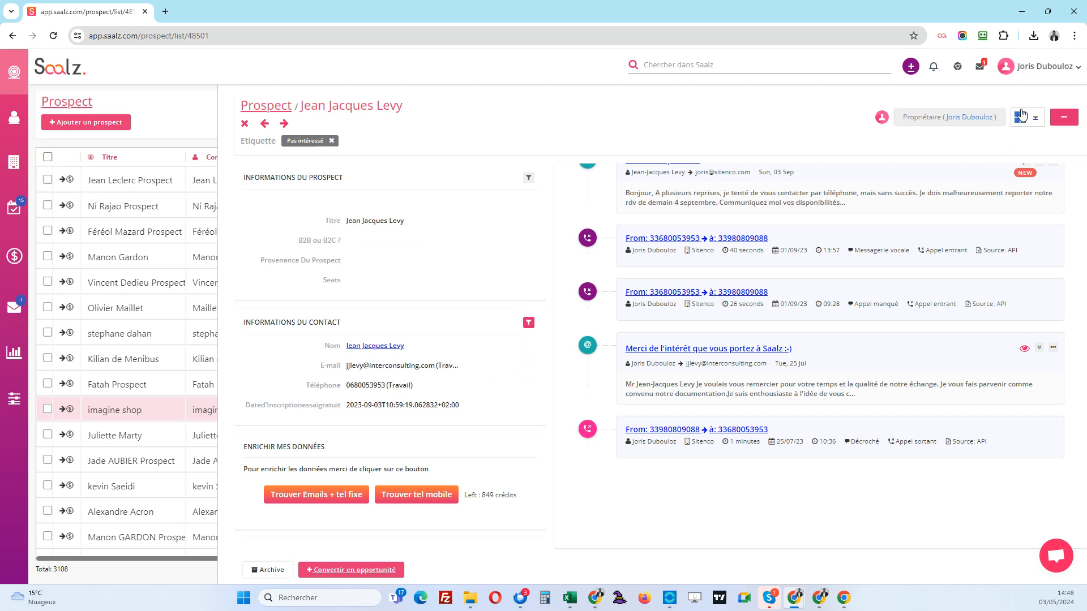
click(1072, 14)
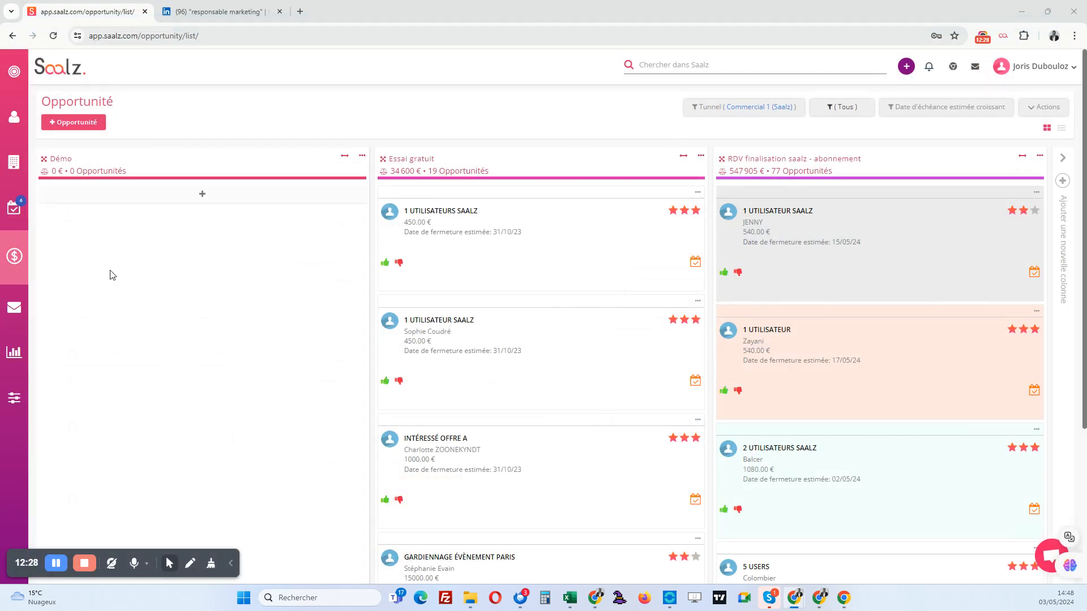
Open the newest e-mail in the inbox, view the e-mail statistics, and leave the e-mail module
click(14, 308)
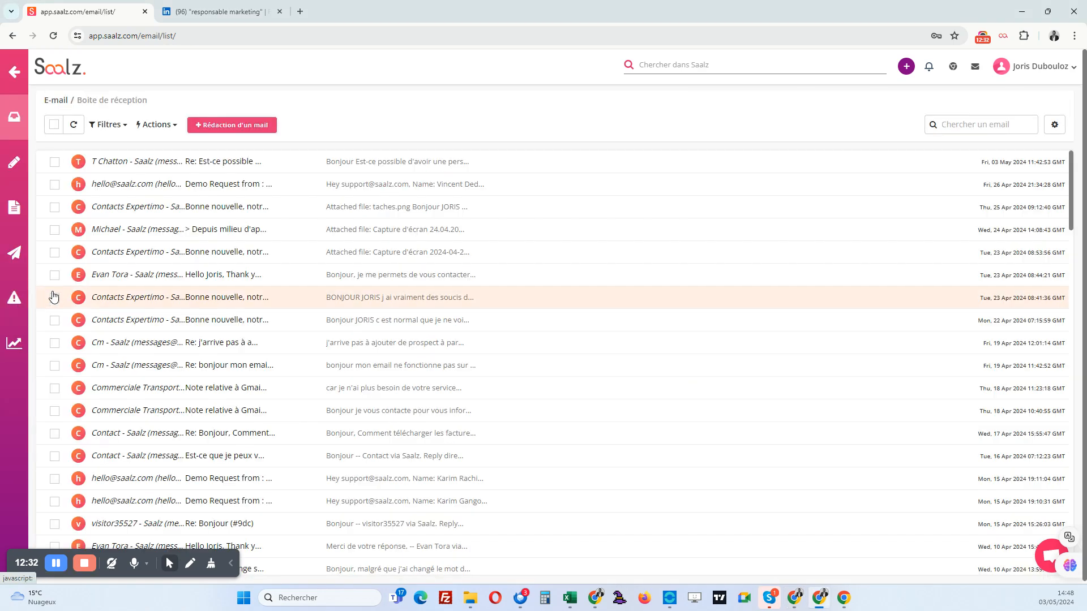
click(138, 164)
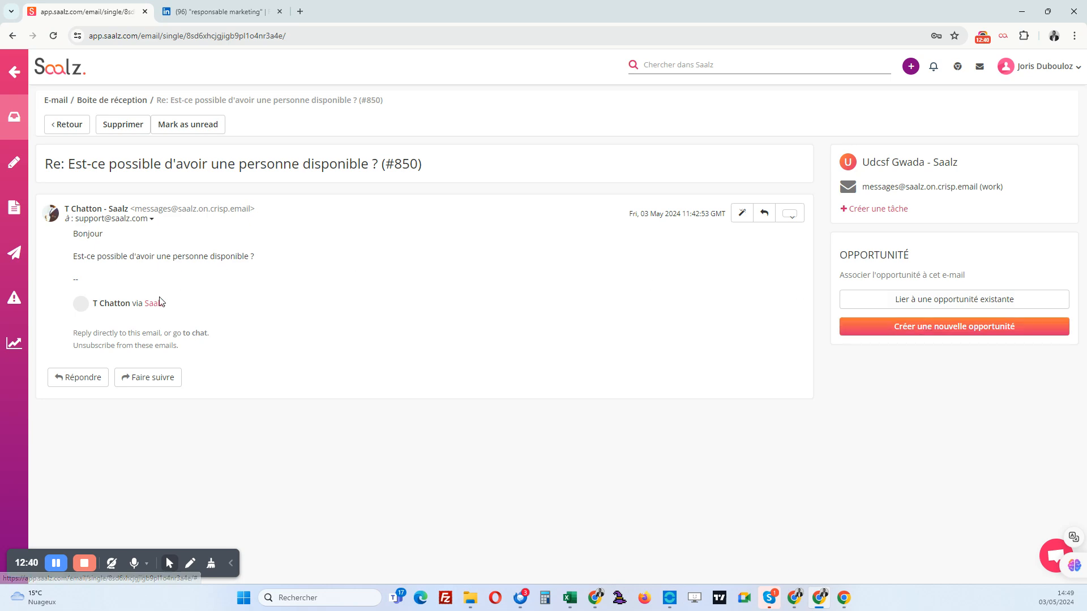
click(14, 344)
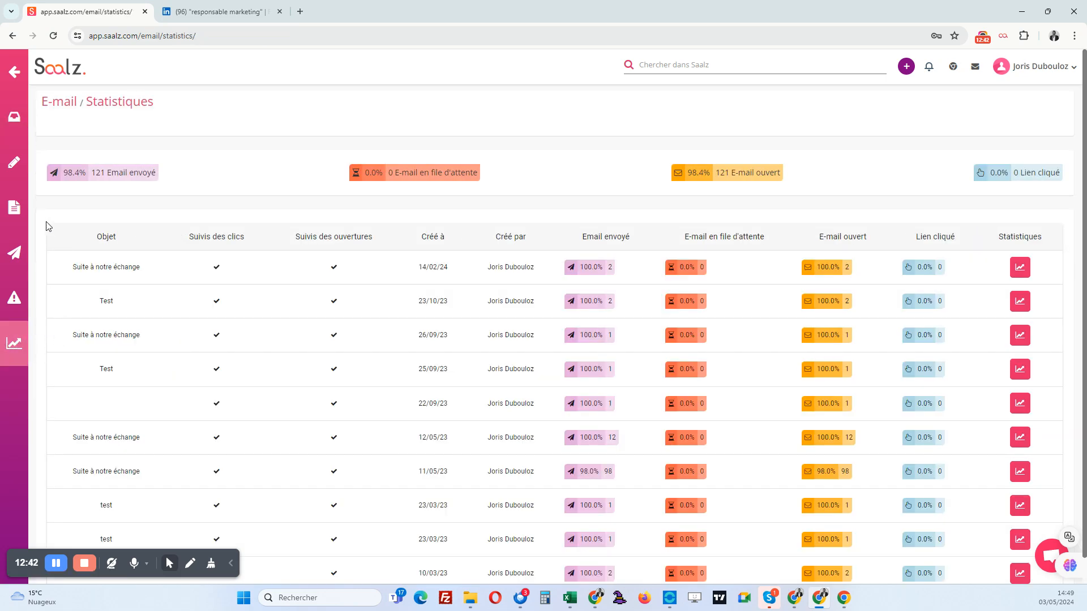
click(14, 79)
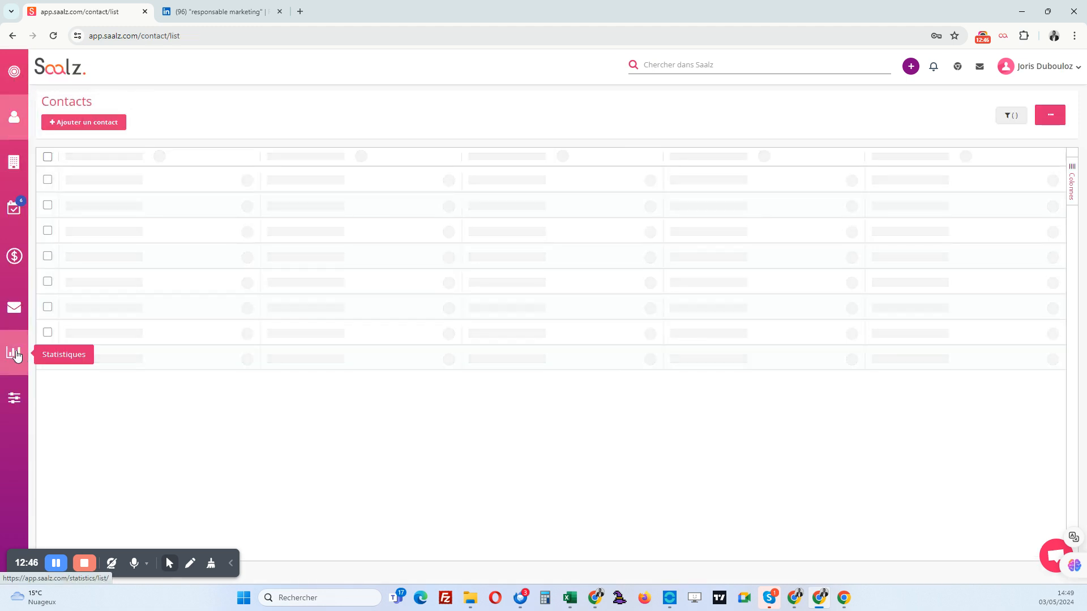
Start a new prospect report of the type "Performance des prospects" from the CRM's statistics dashboard
click(16, 354)
mouse_move(137, 282)
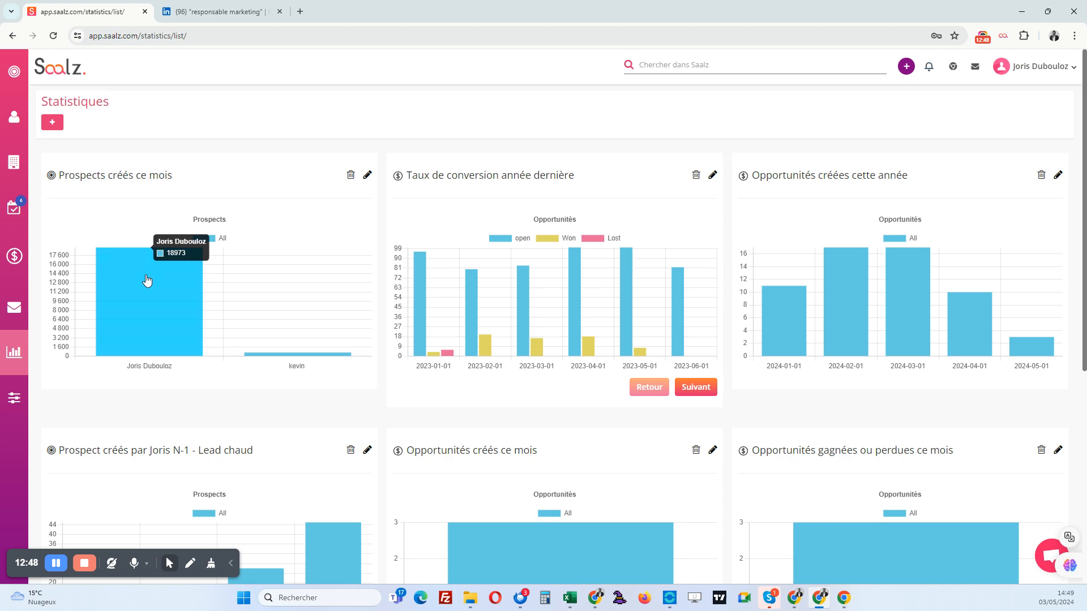
click(52, 122)
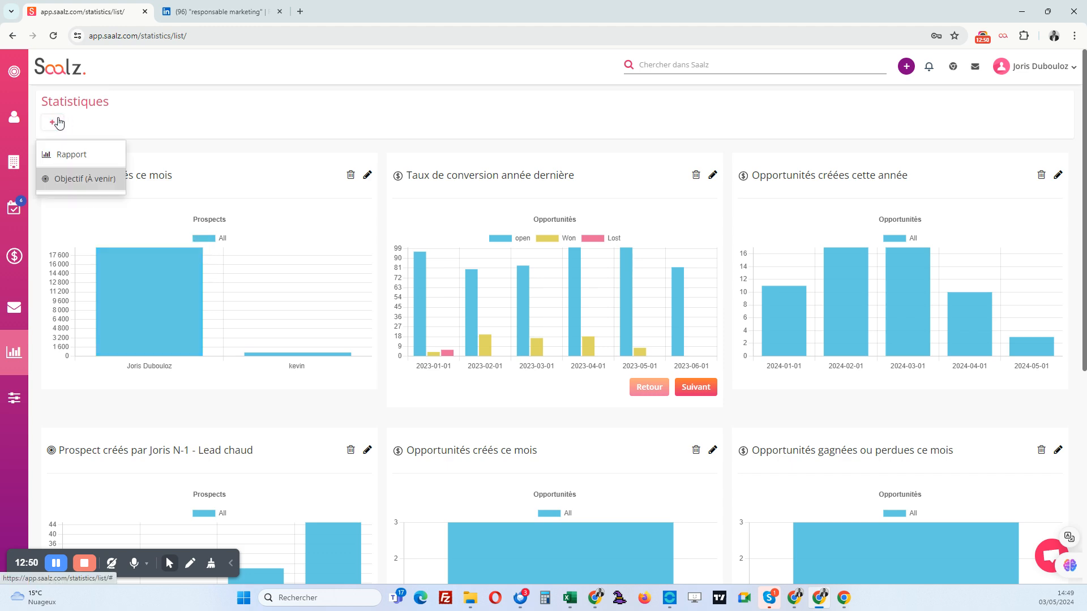
click(75, 155)
click(371, 179)
click(634, 170)
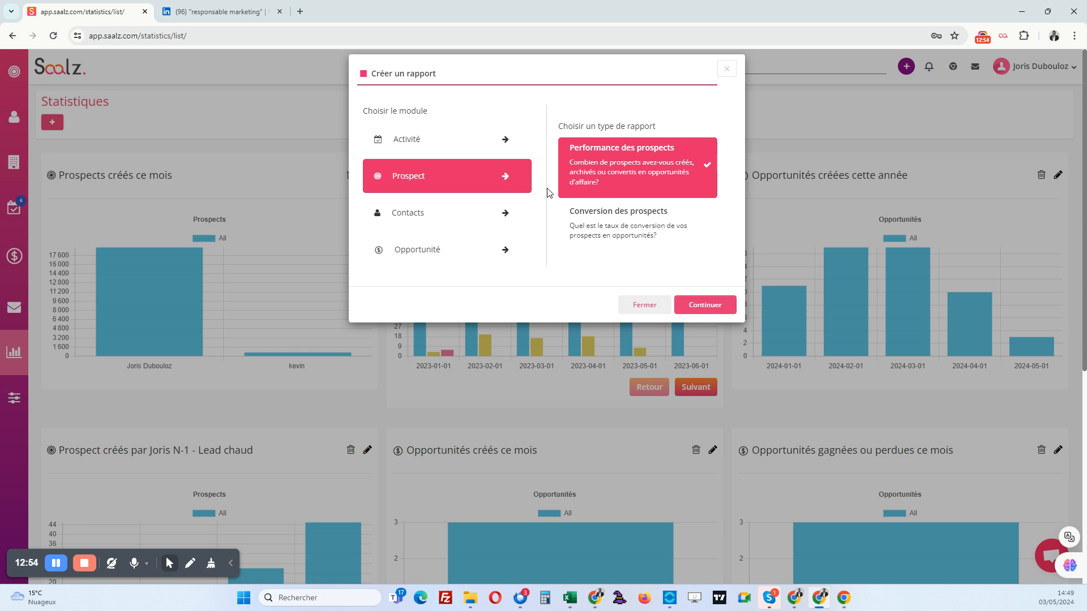
click(705, 304)
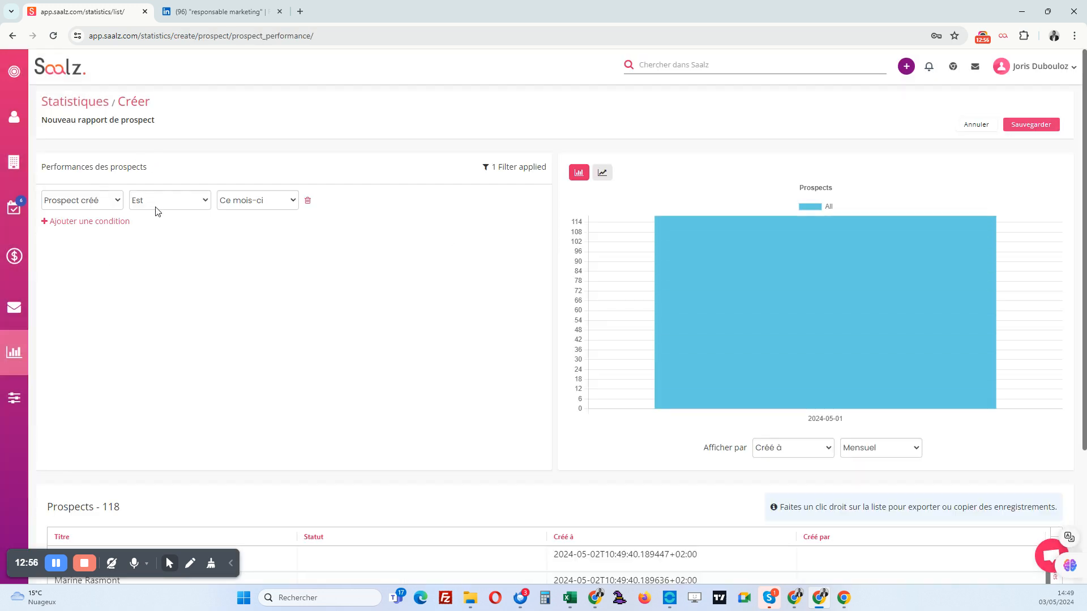
Set the report's creation period to "L'année dernière" and add a "Propriétaire" "Est" condition for the colleague who owns the prospects
click(246, 201)
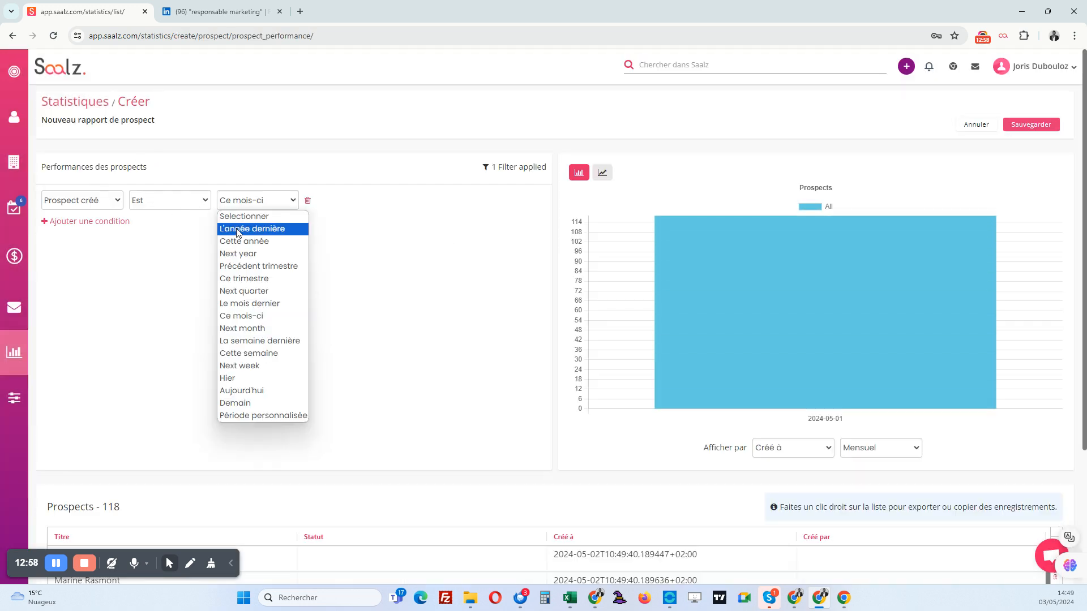
click(237, 227)
click(88, 221)
click(82, 225)
click(79, 278)
click(152, 229)
click(189, 252)
click(256, 226)
click(233, 273)
Add a further report condition with "Etiquette" "Est" "Lead Chaud"
click(90, 250)
click(82, 255)
click(73, 296)
click(154, 258)
click(138, 282)
click(237, 259)
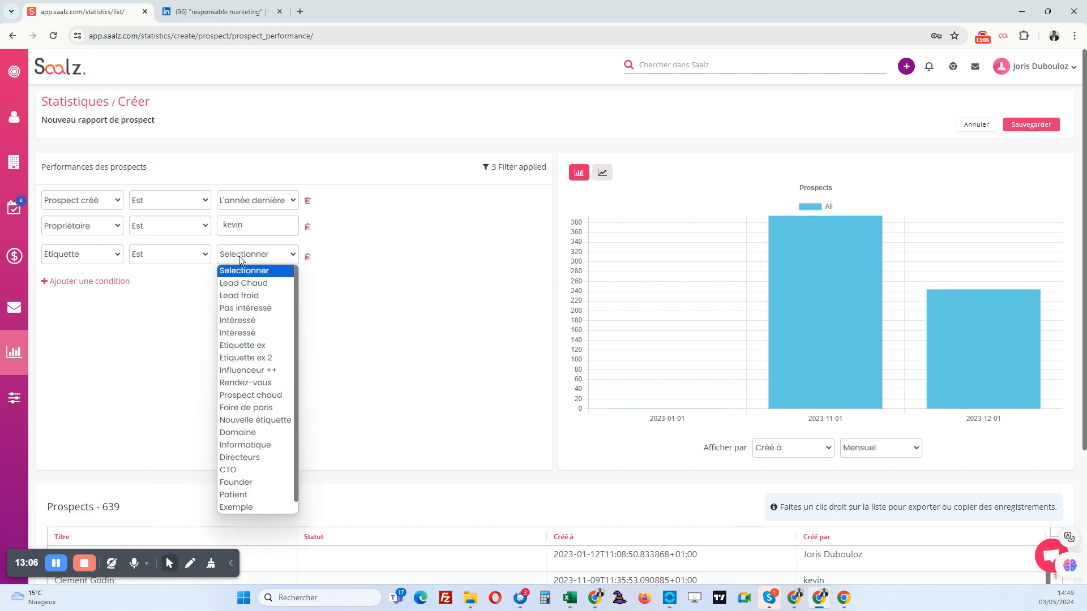
click(238, 283)
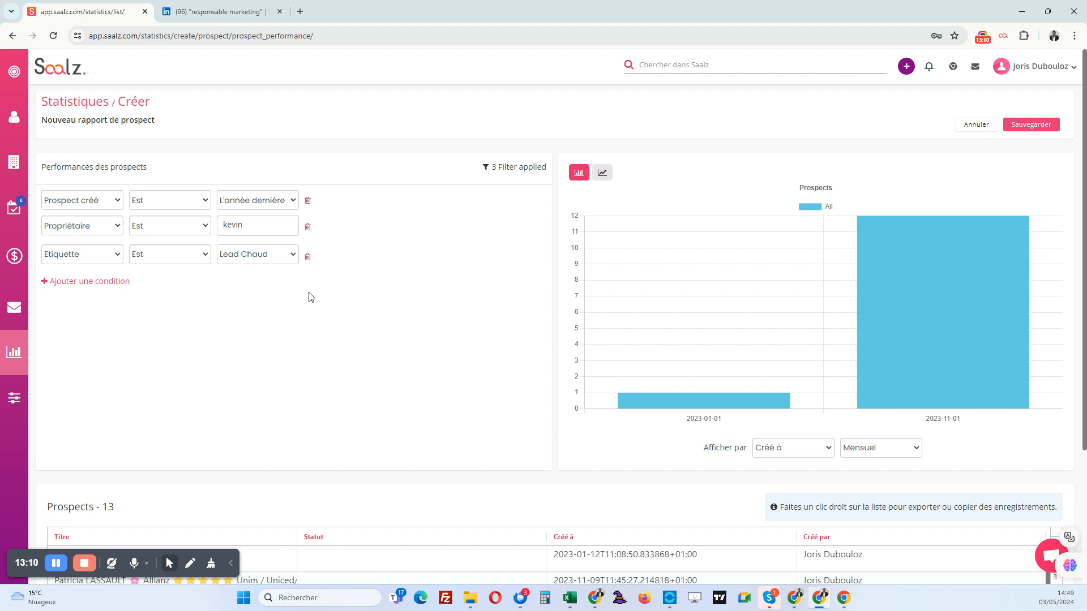
View the export and copy options of the report's prospect list, and return to the statistics dashboard without saving
scroll(306, 323, down, 3)
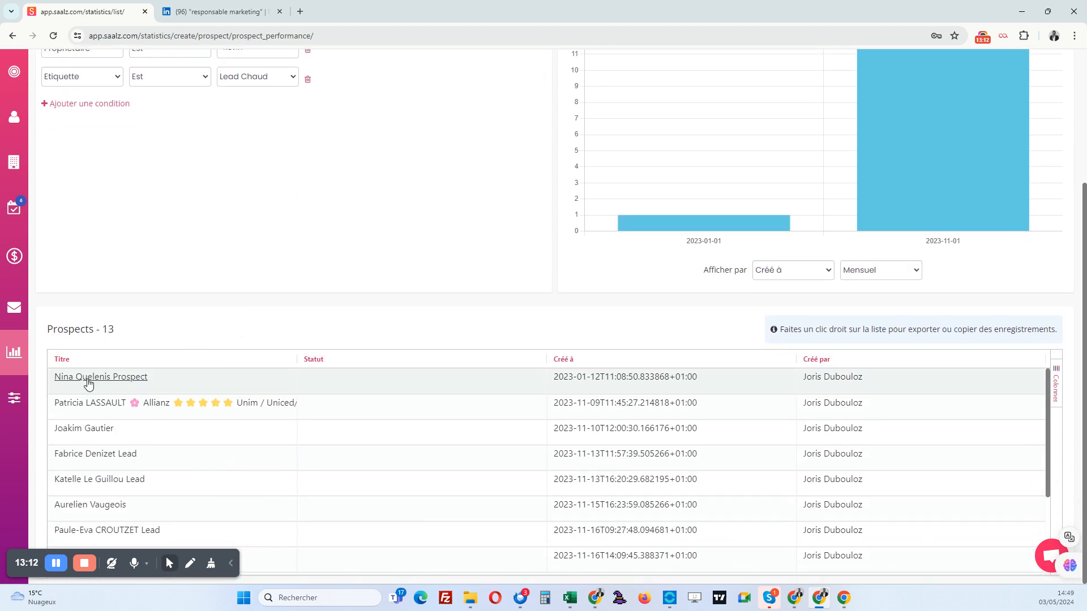
right_click(87, 384)
click(277, 236)
scroll(290, 227, up, 3)
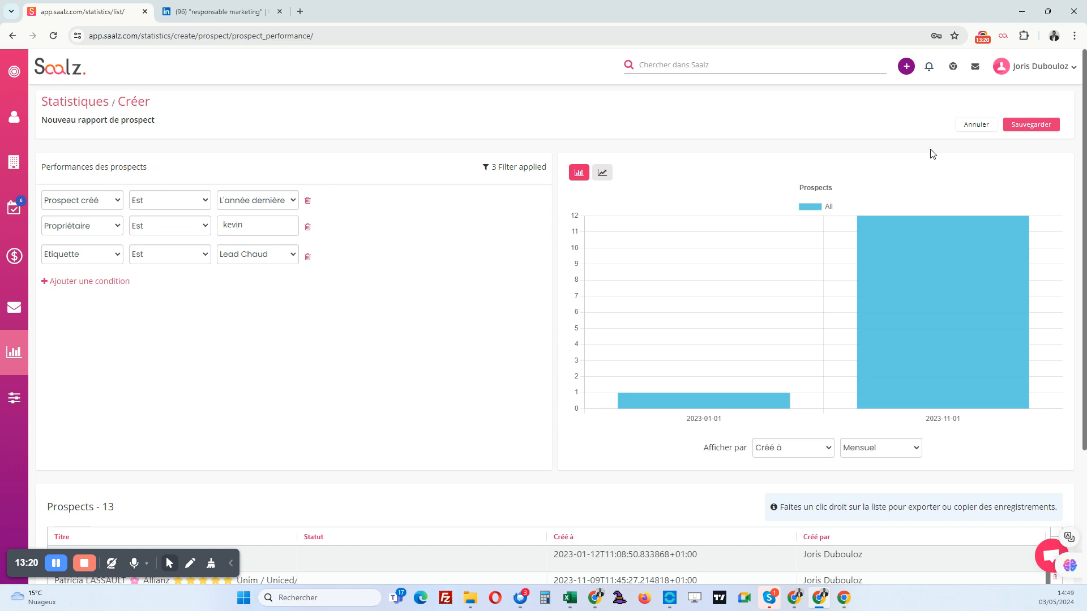
click(80, 103)
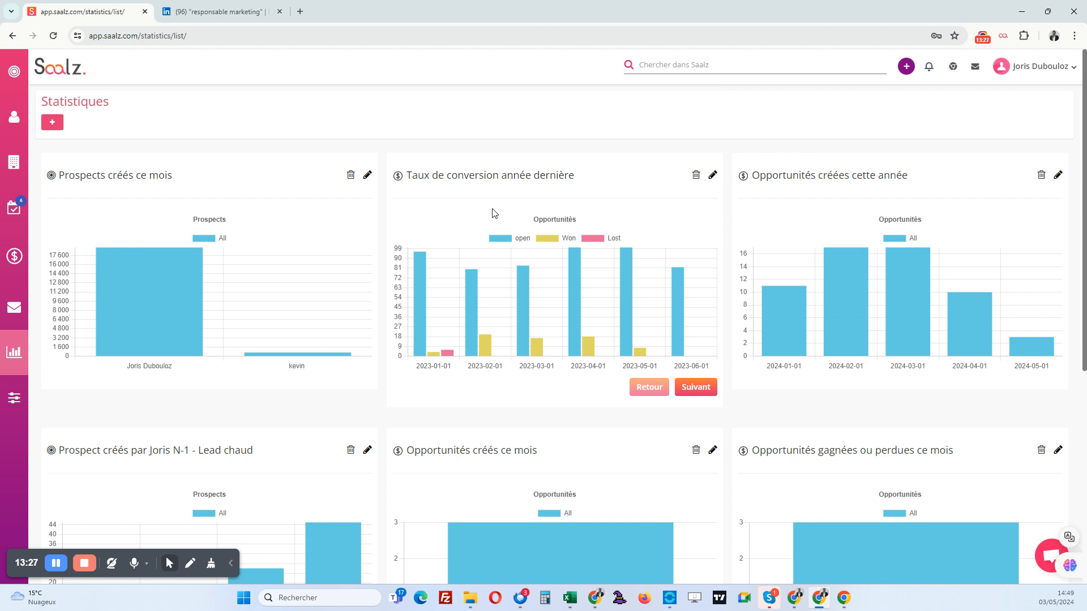
Load saalz.com in a new browser tab and open its "Nos tarifs" page
click(300, 12)
key(Return)
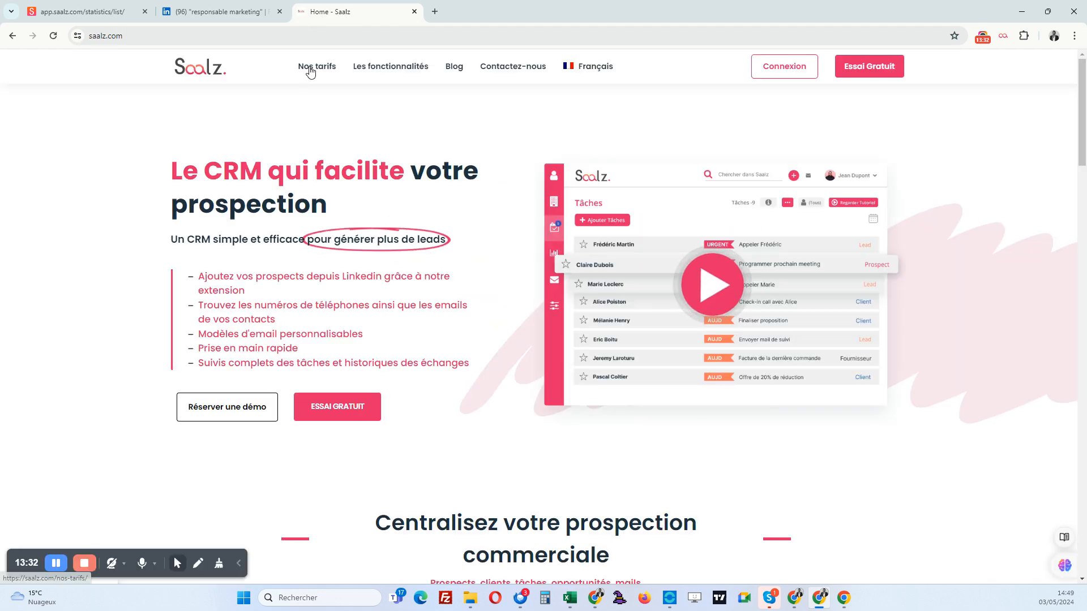
click(315, 67)
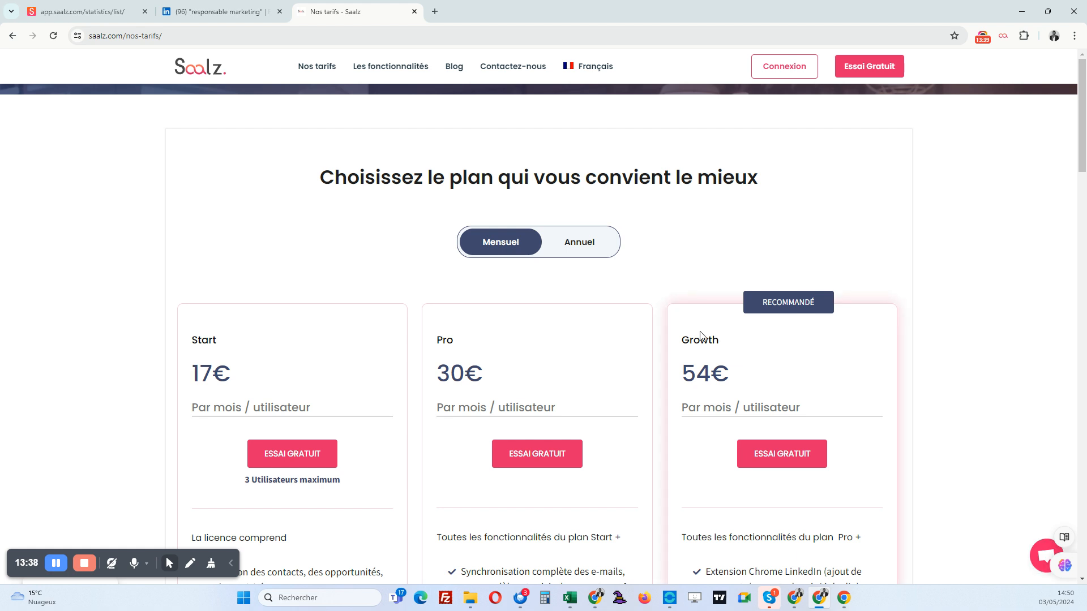
Examine the monthly Start, Pro and Growth plans, their included features and the plan comparison table
scroll(700, 335, down, 1)
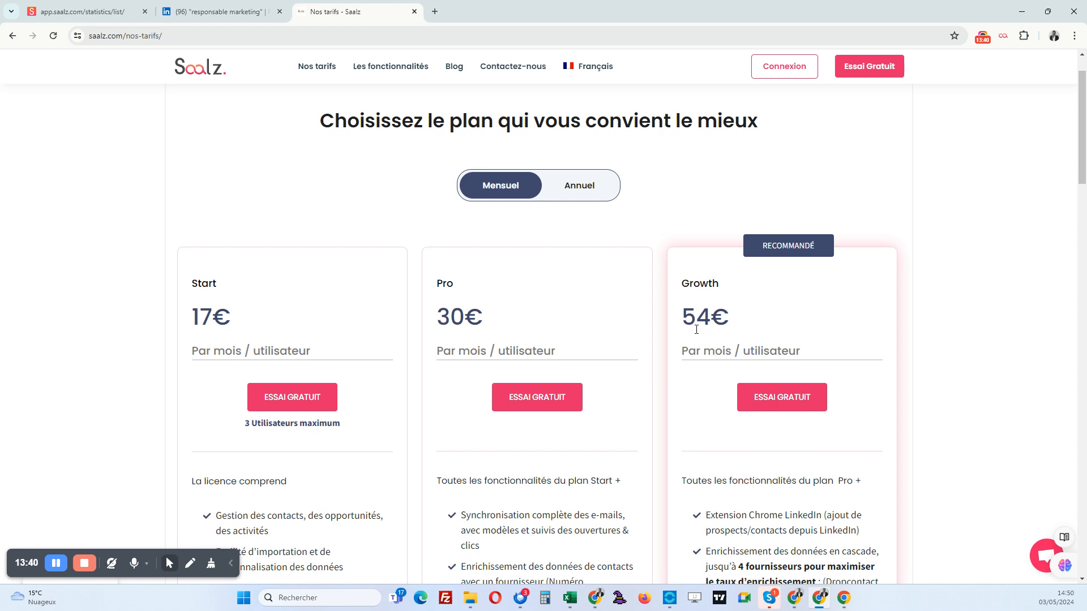
scroll(707, 344, down, 1)
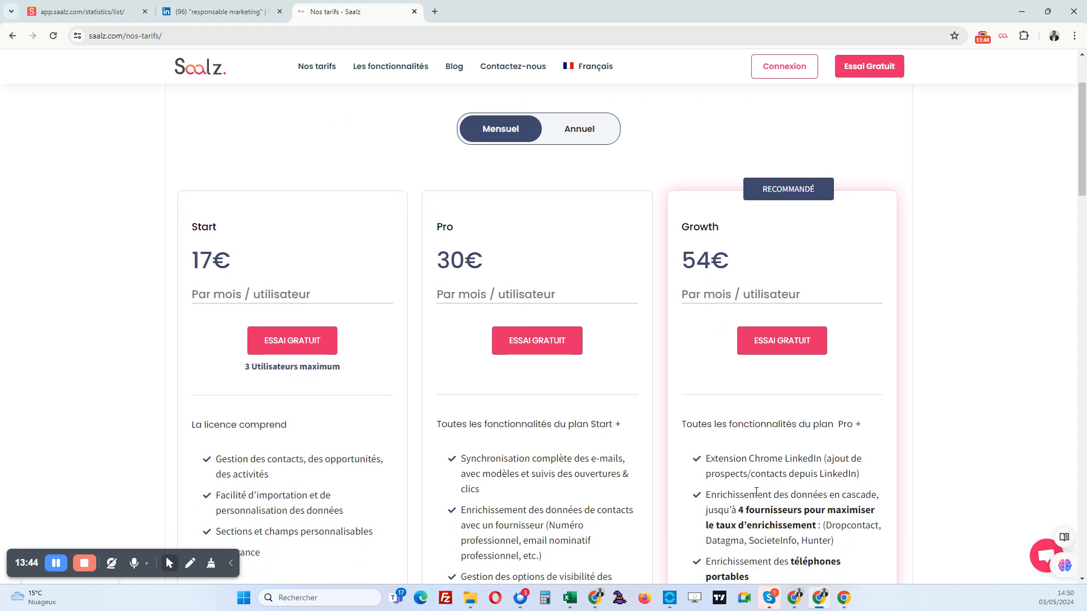
scroll(759, 469, down, 2)
scroll(759, 447, down, 2)
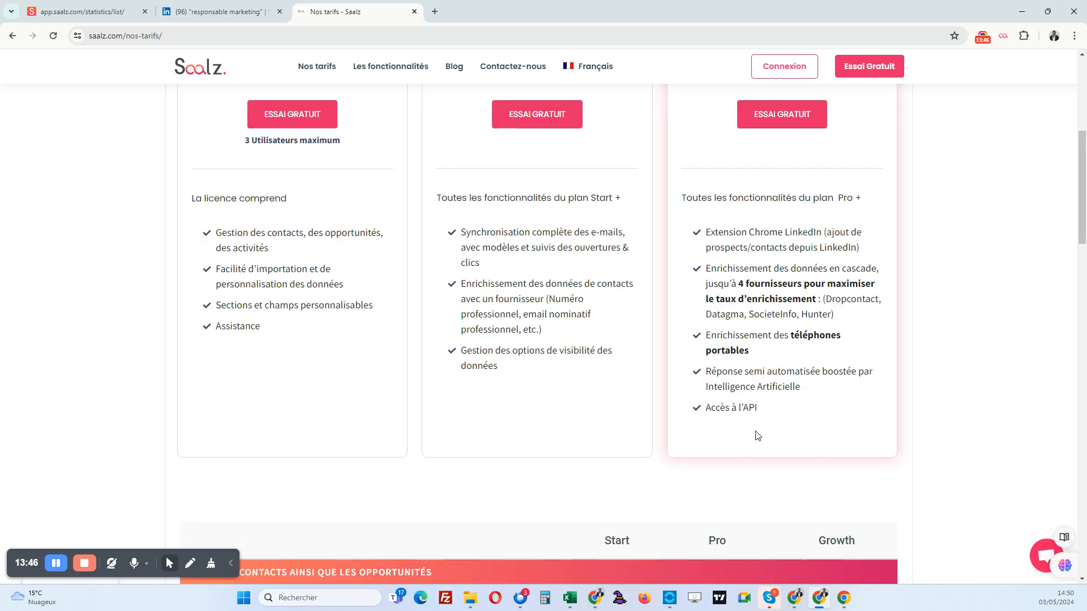
scroll(755, 434, down, 3)
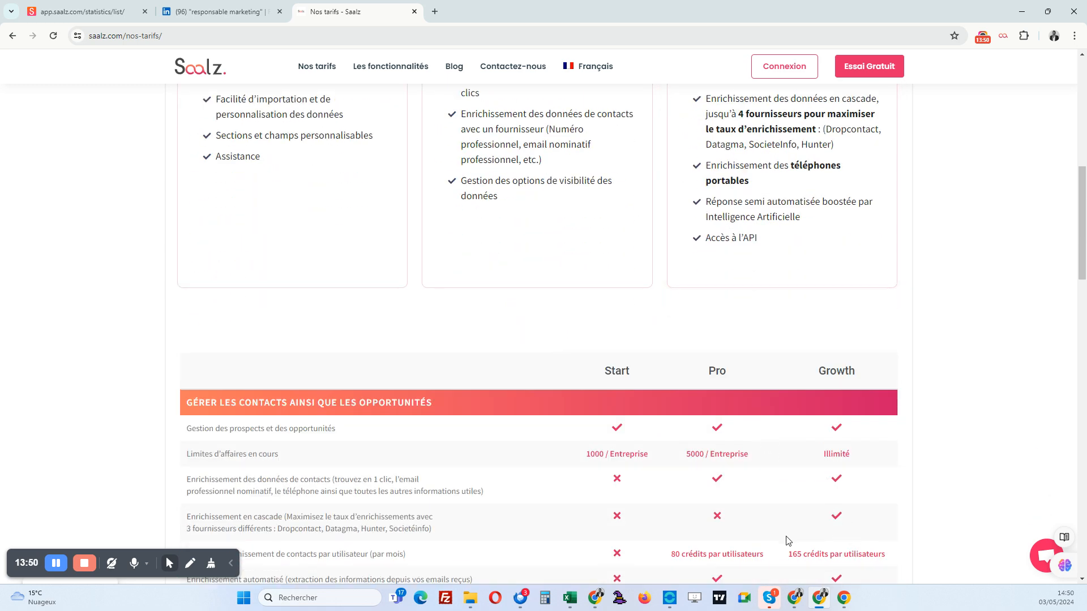
Switch the pricing to "Annuel" and examine the yearly plans with their included features
scroll(810, 529, up, 10)
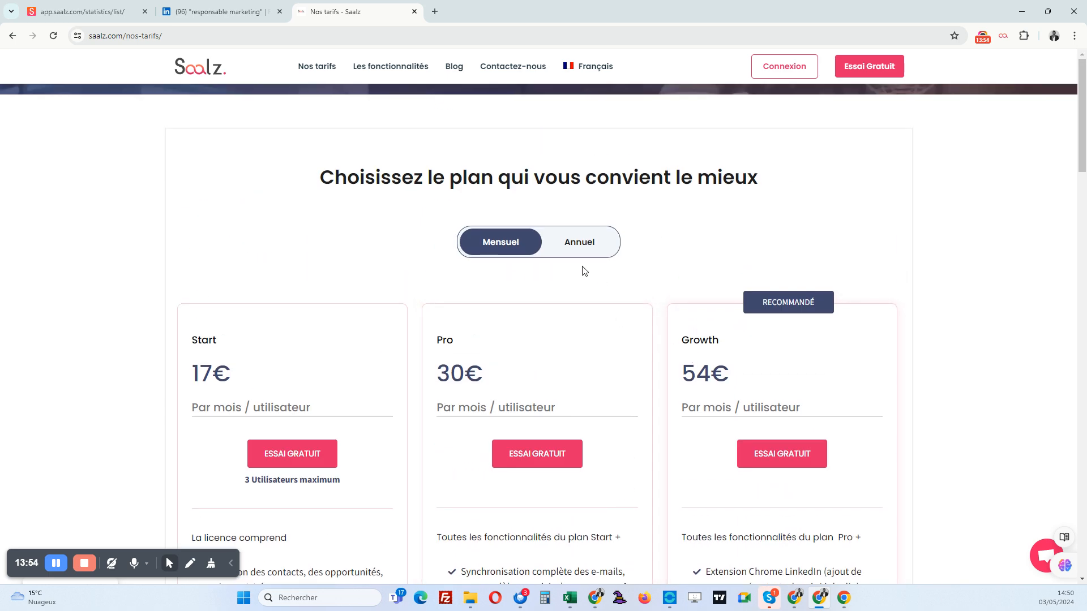
click(579, 248)
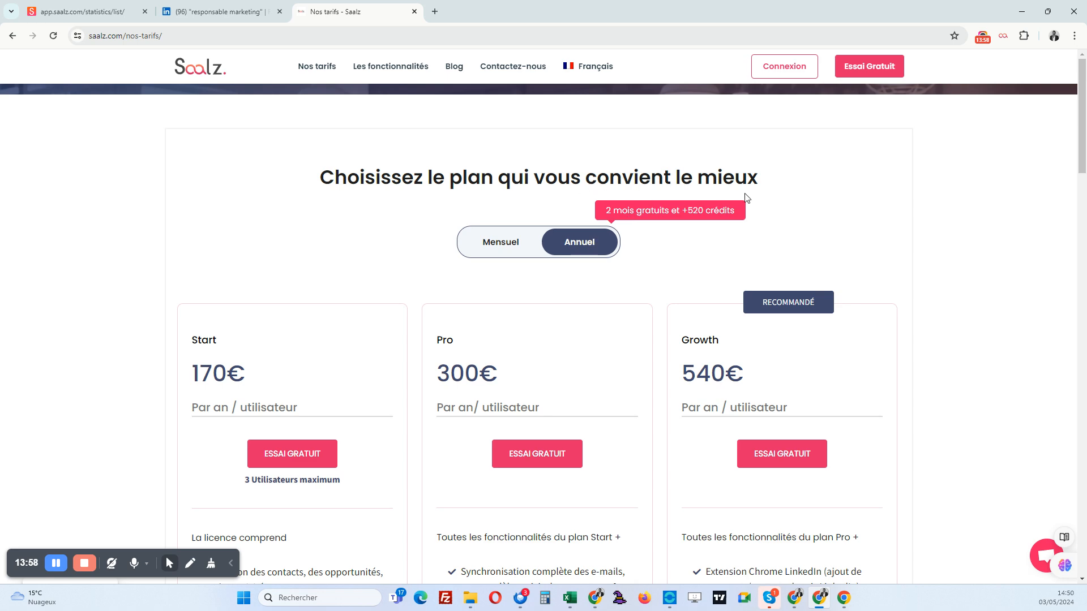
scroll(769, 359, down, 10)
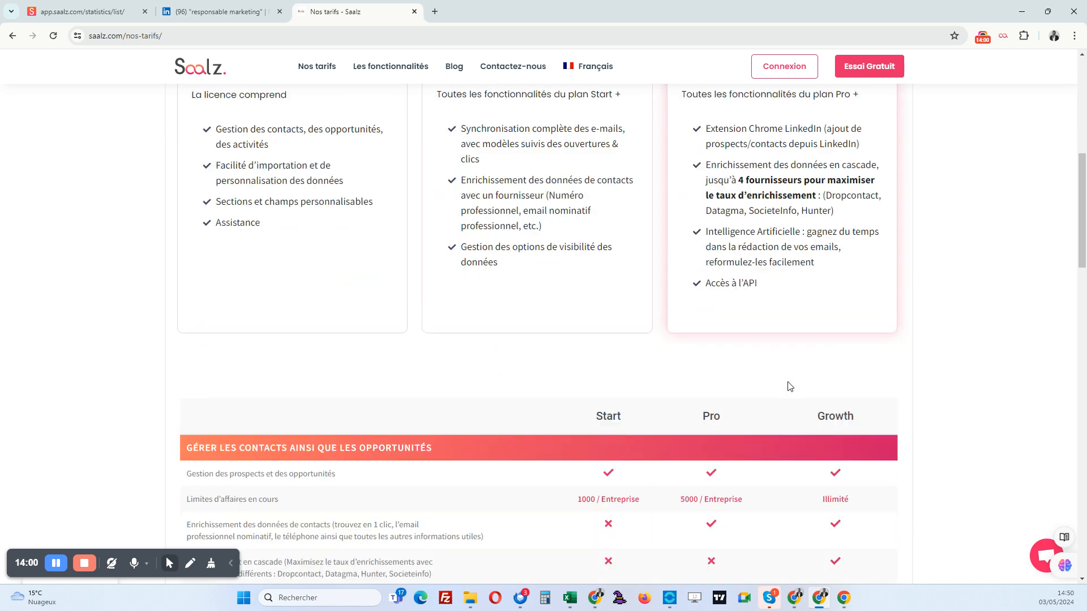